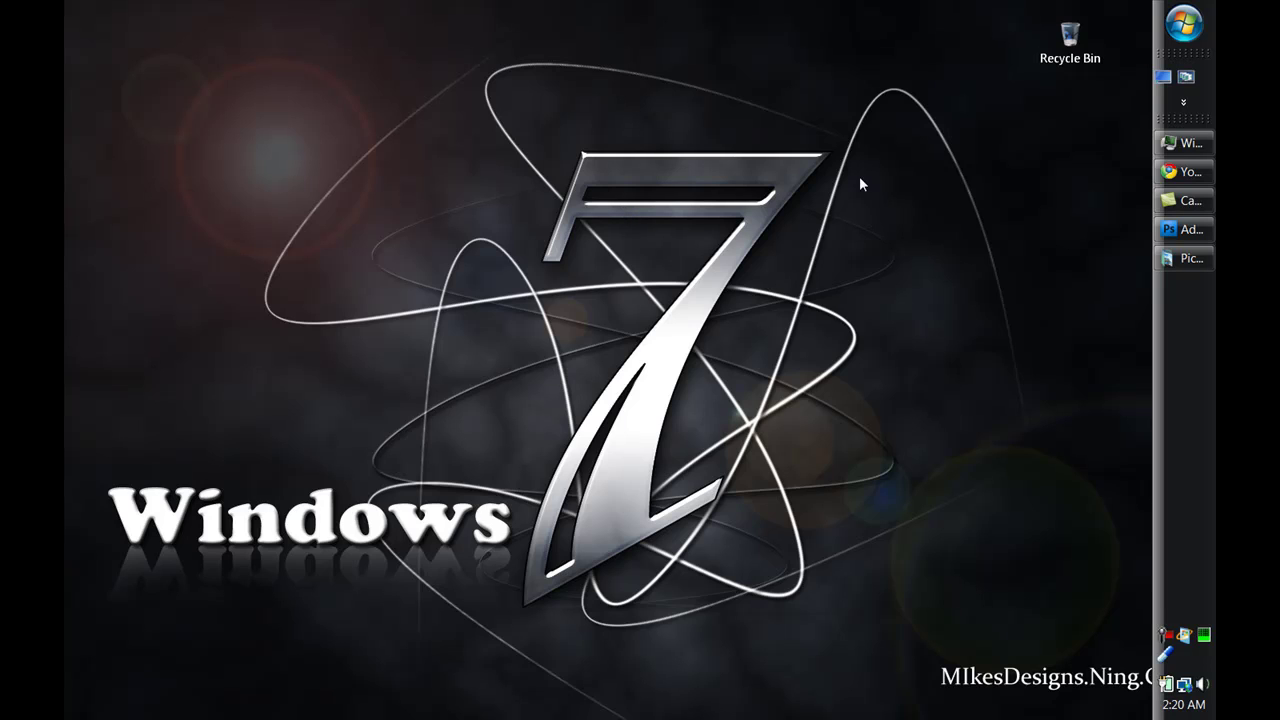
Show the MIKES DESIGNS channel page, scroll through its comments and profile, then return to the top.
left_click(1185, 172)
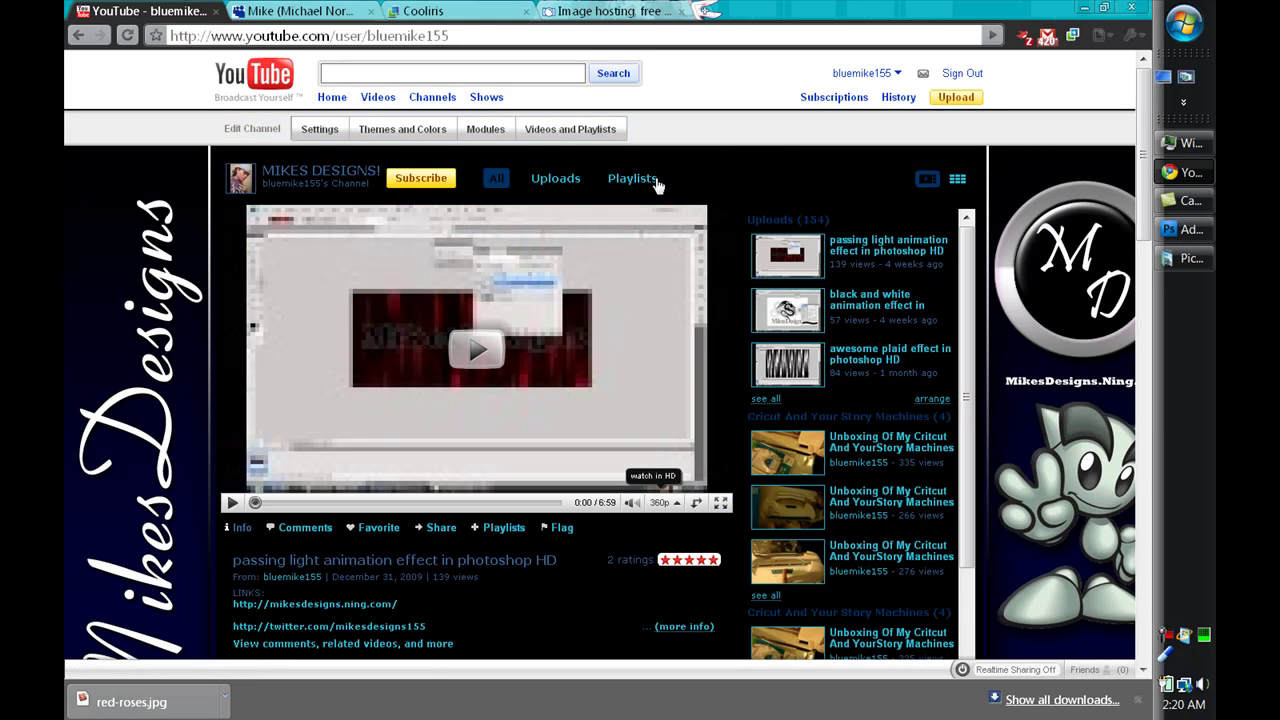
scroll(524, 207, "down", 3)
scroll(248, 235, "down", 3)
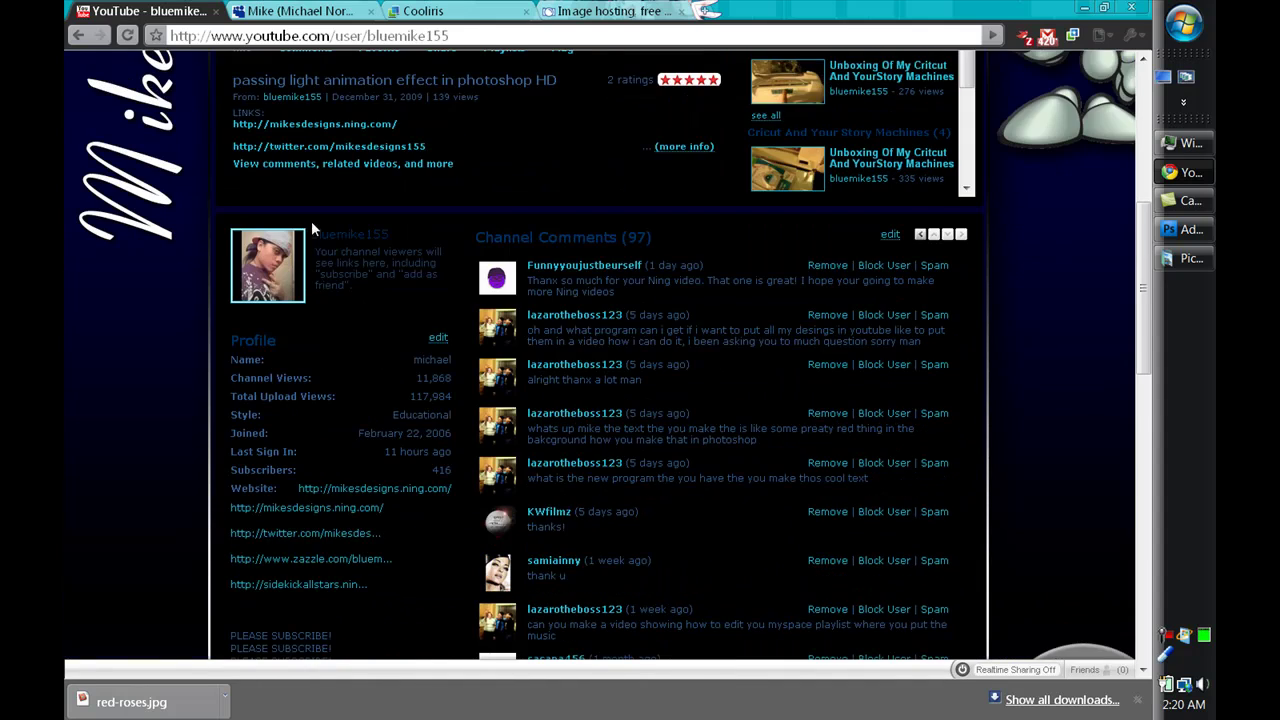
scroll(311, 221, "down", 2)
scroll(380, 284, "down", 9)
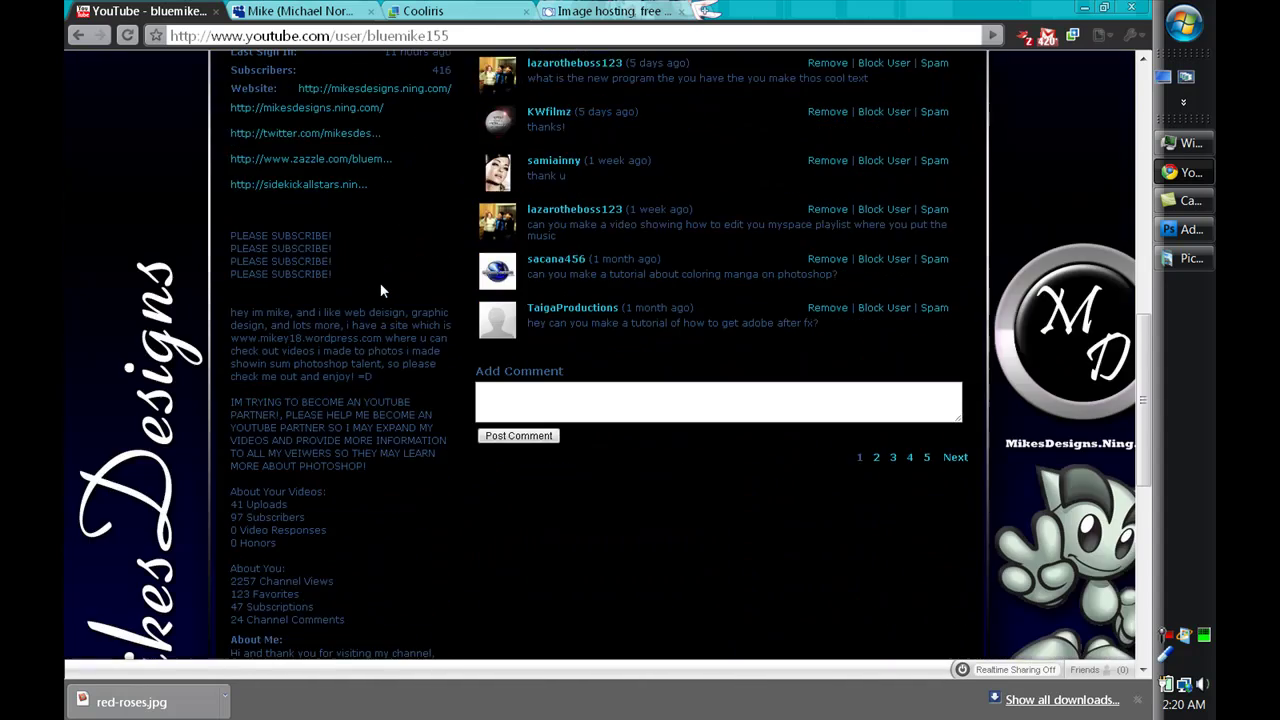
scroll(380, 288, "down", 2)
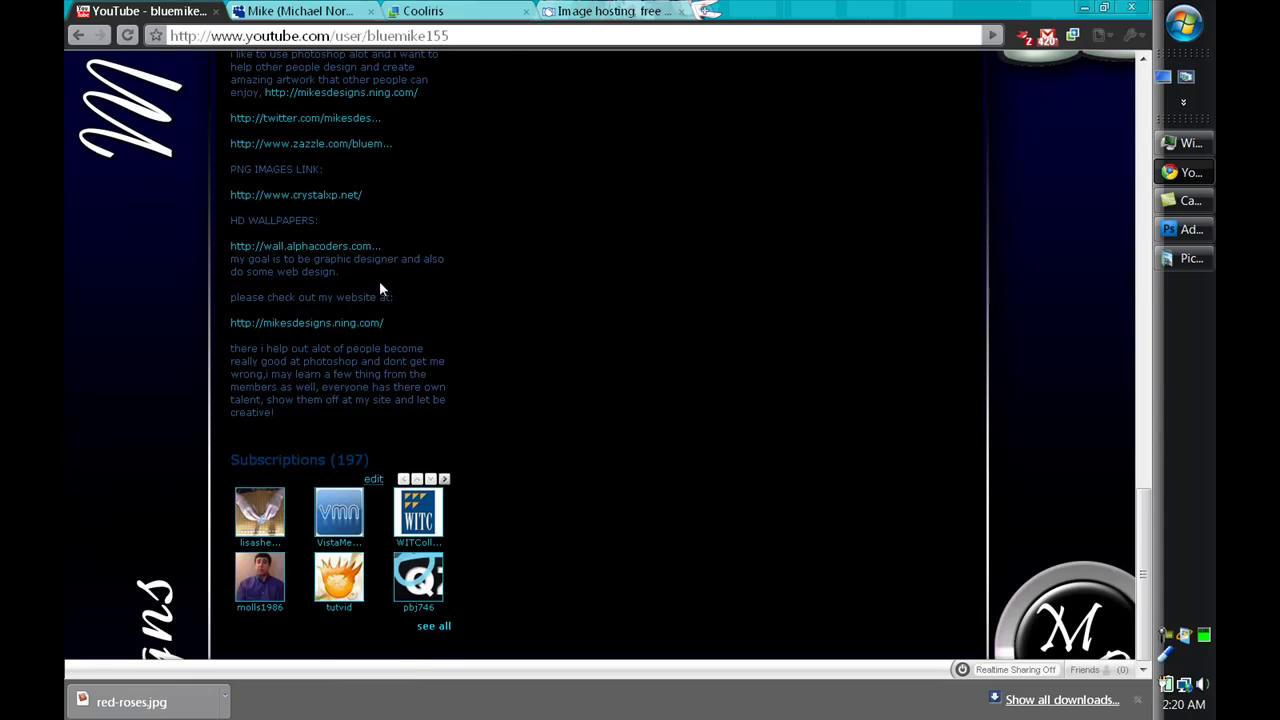
scroll(380, 288, "up", 20)
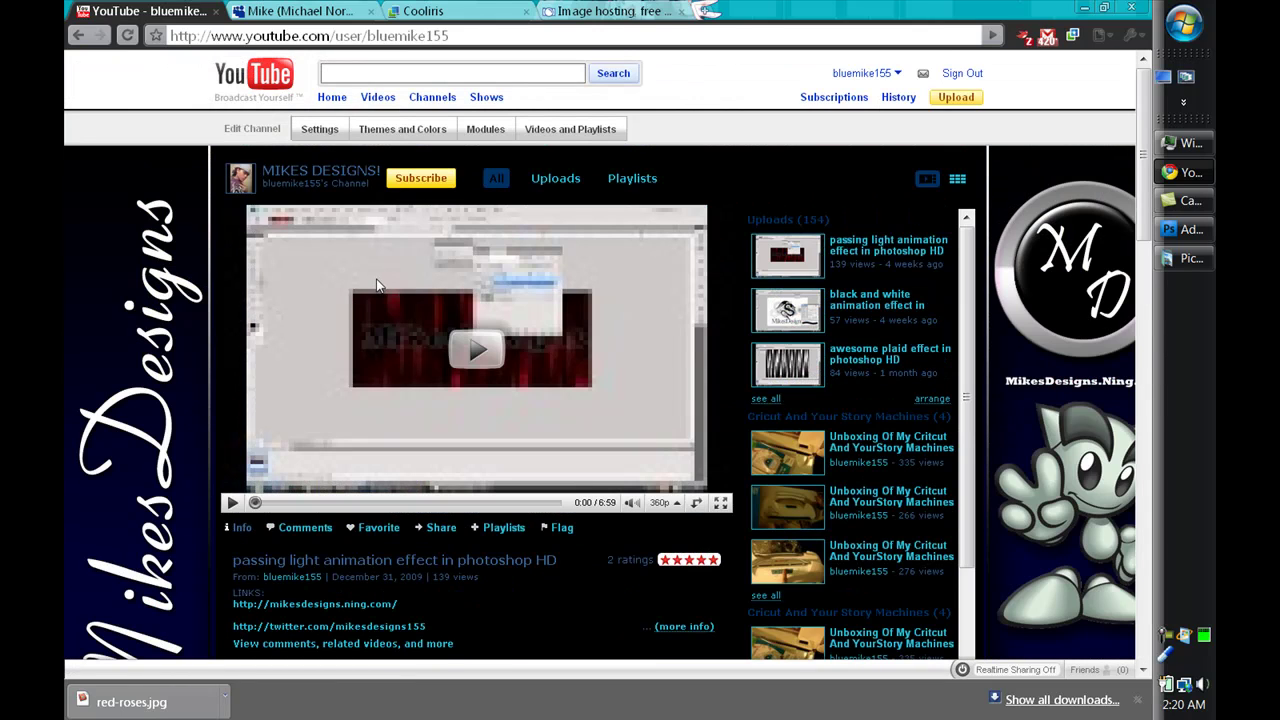
Preview the Red theme across the channel from the Themes and Colors editor.
left_click(404, 131)
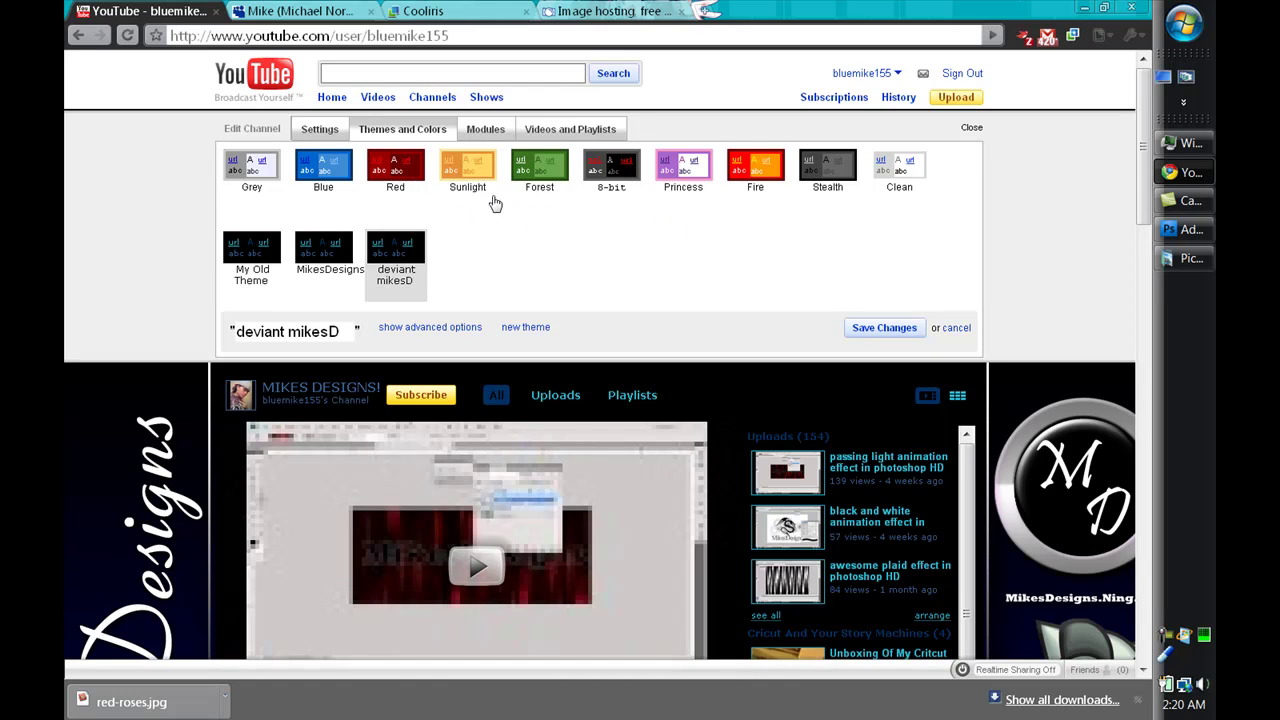
left_click(396, 168)
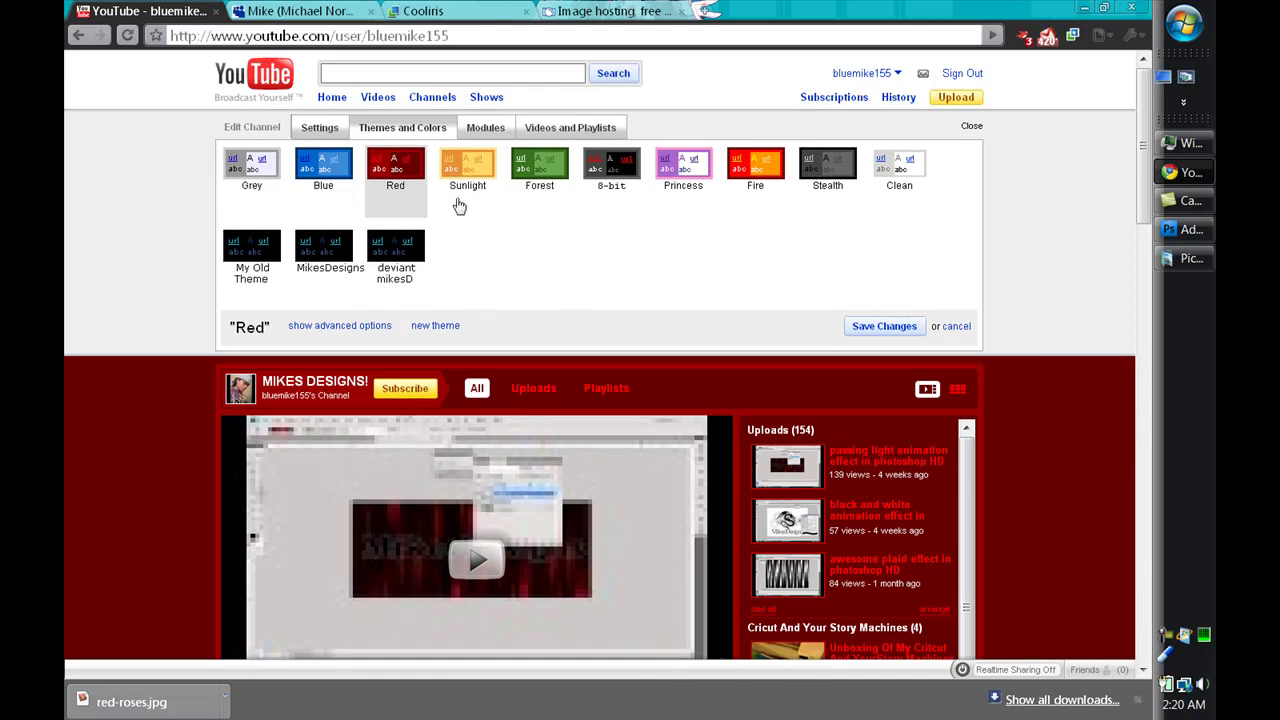
scroll(460, 215, "down", 3)
scroll(467, 222, "down", 3)
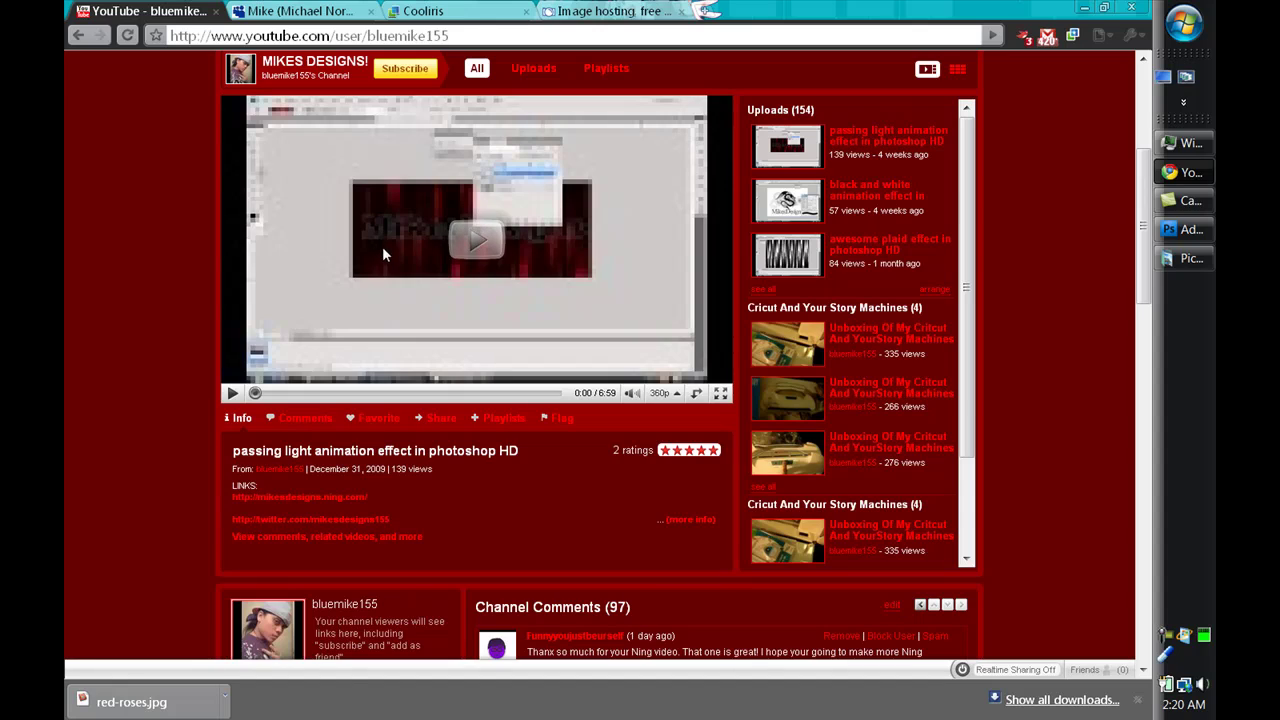
scroll(450, 230, "up", 6)
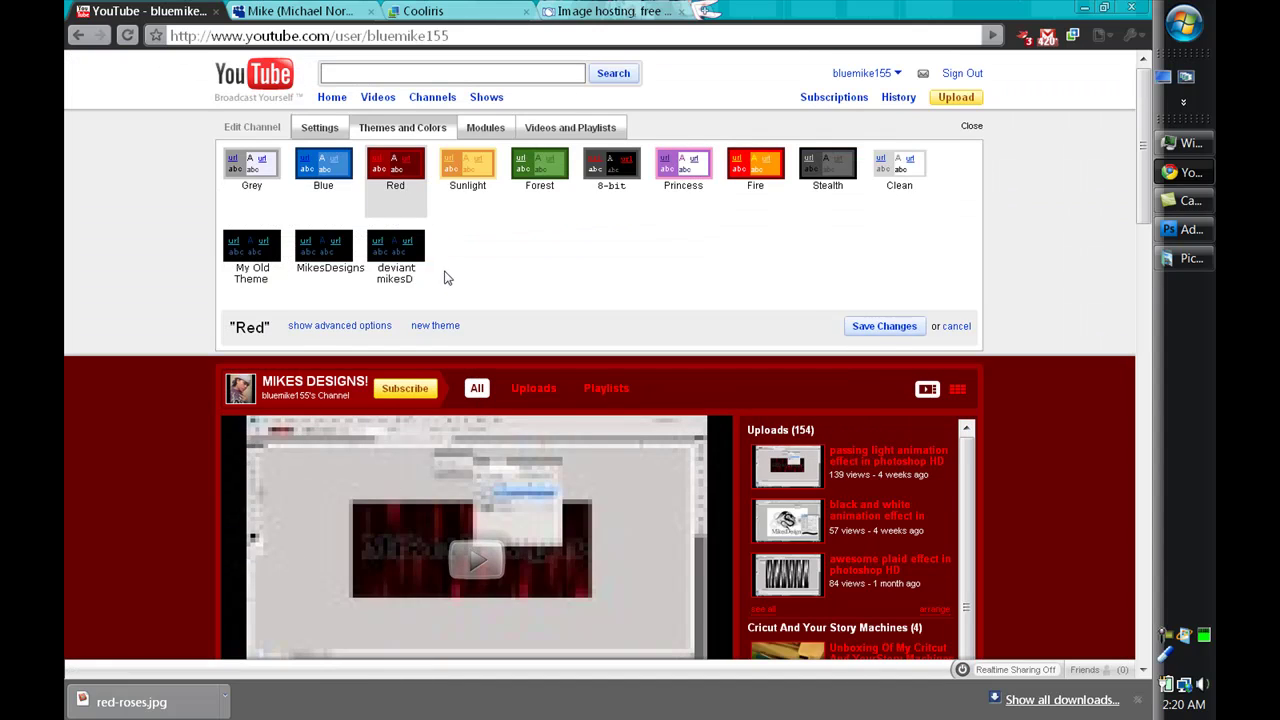
Create a new custom theme based on Red and name it 'valintines days'.
left_click(435, 326)
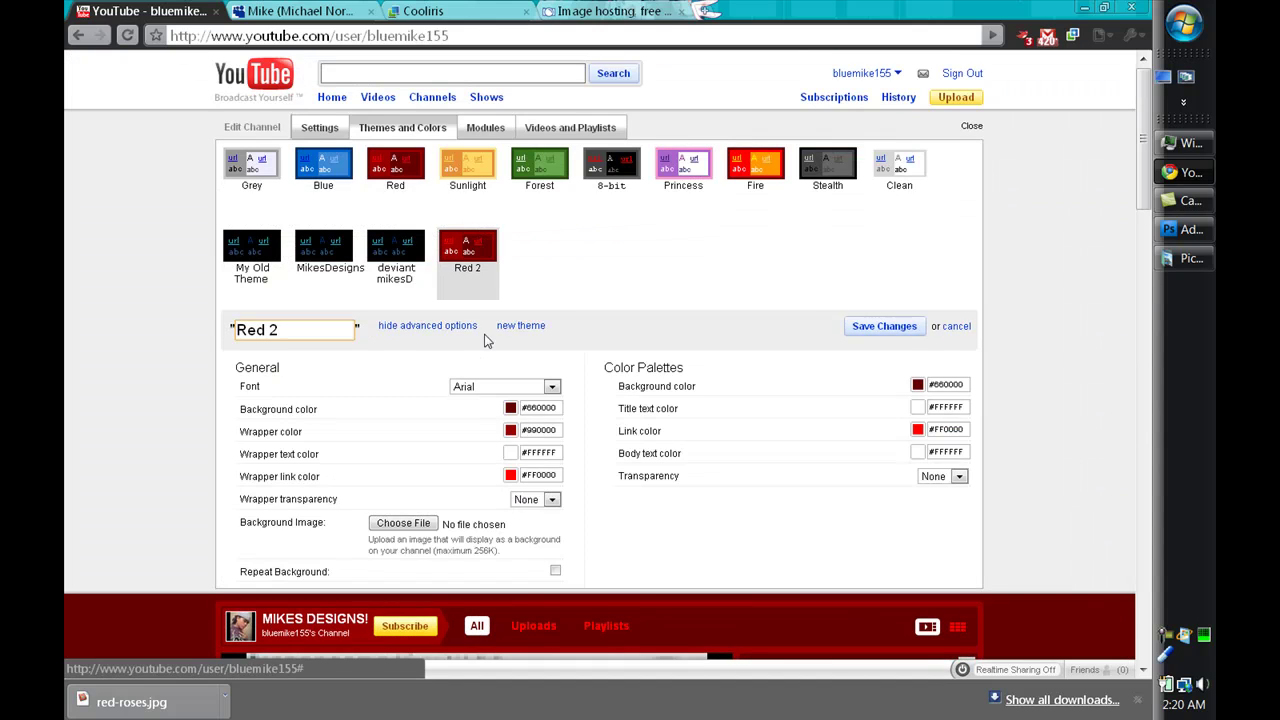
left_click_drag(297, 335, 209, 335)
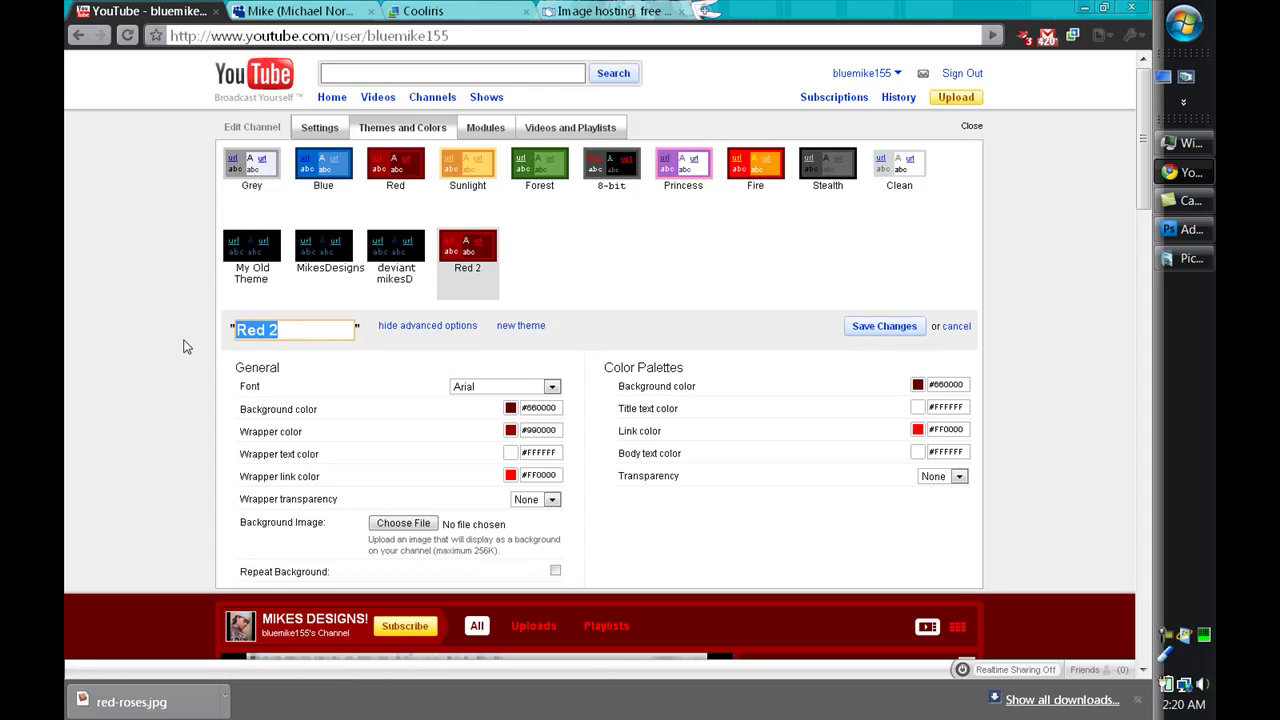
type("valint")
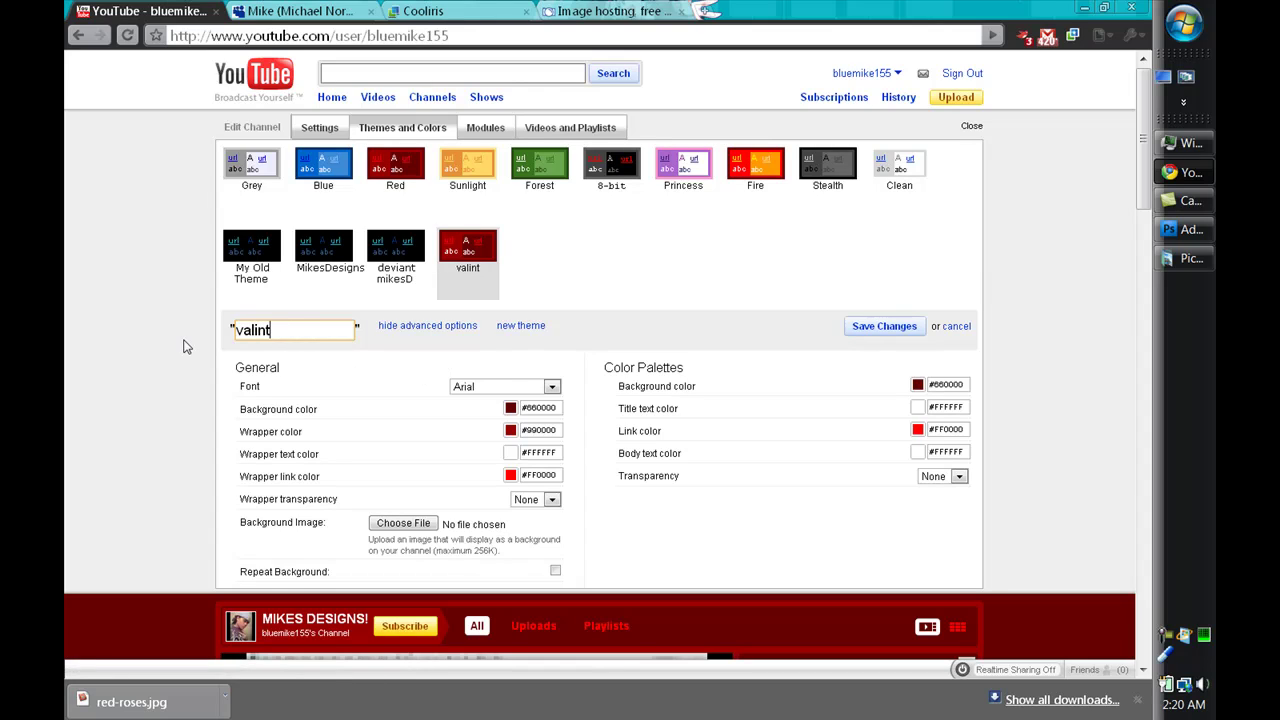
type("ines days")
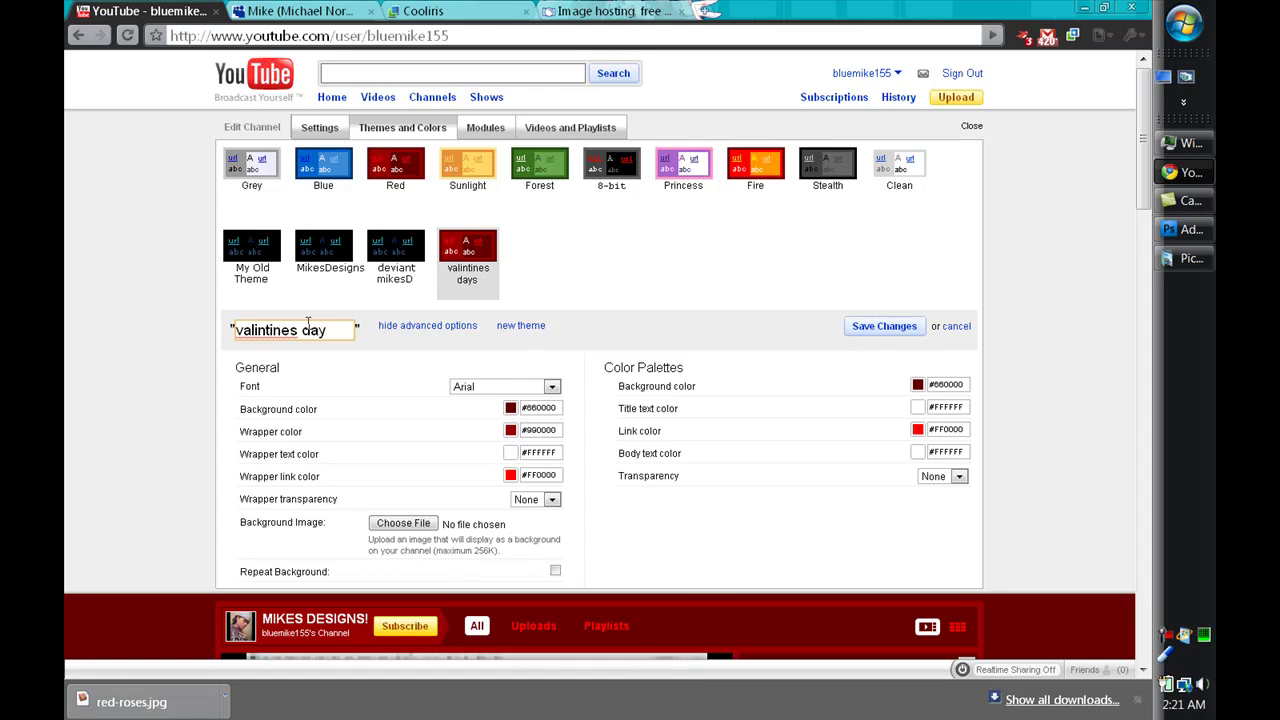
scroll(455, 433, "down", 2)
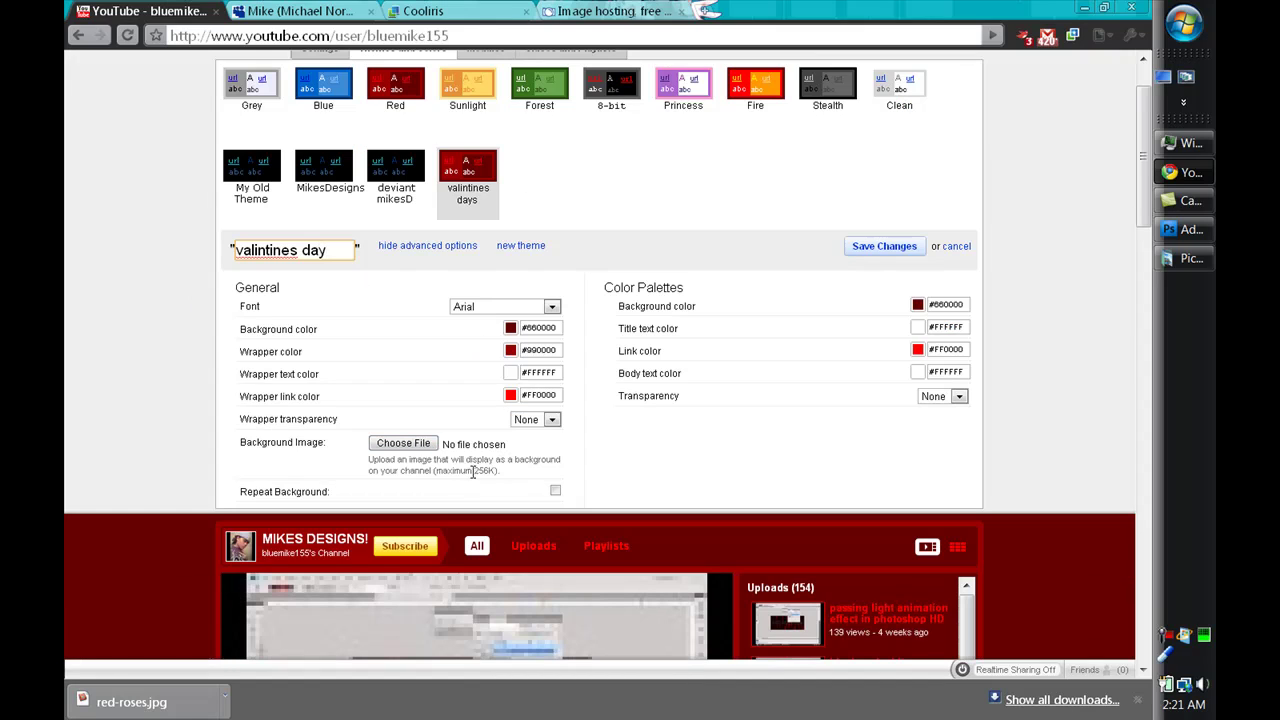
left_click_drag(444, 470, 510, 459)
left_click(491, 472)
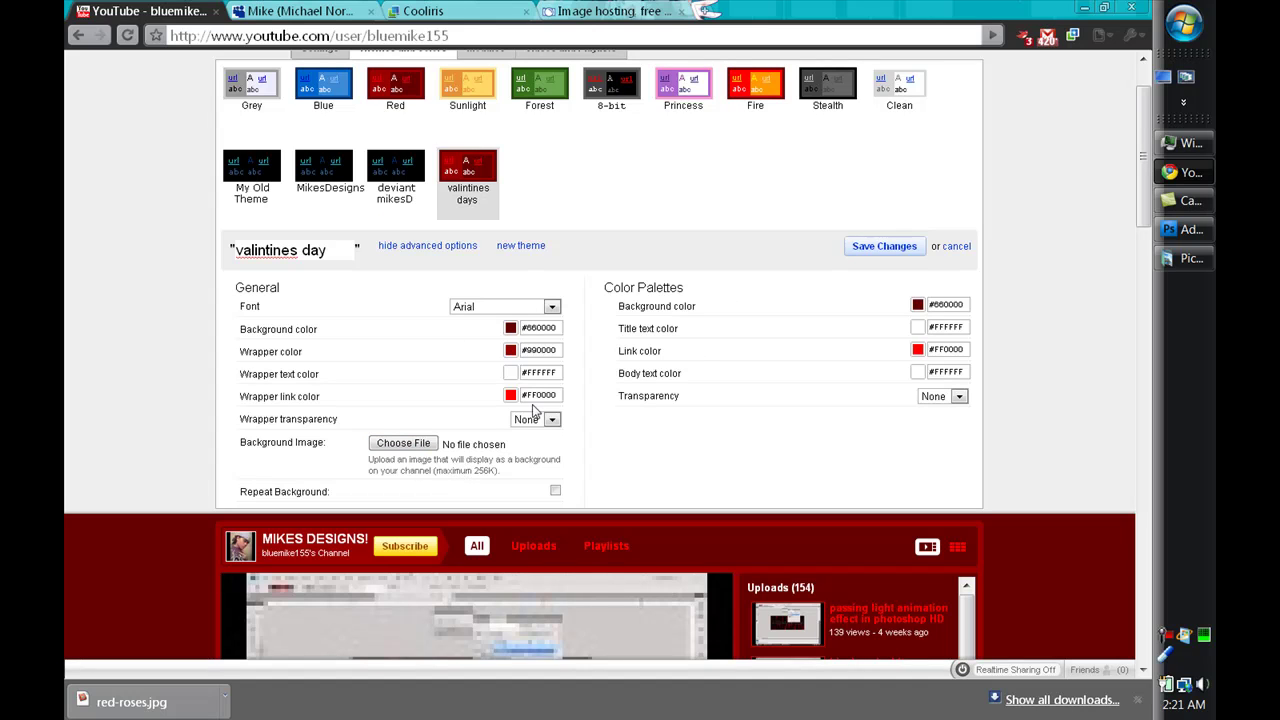
In Photoshop, save the rose layout as 'valintines day layout.jpg' at JPEG quality 9 (High).
left_click(300, 11)
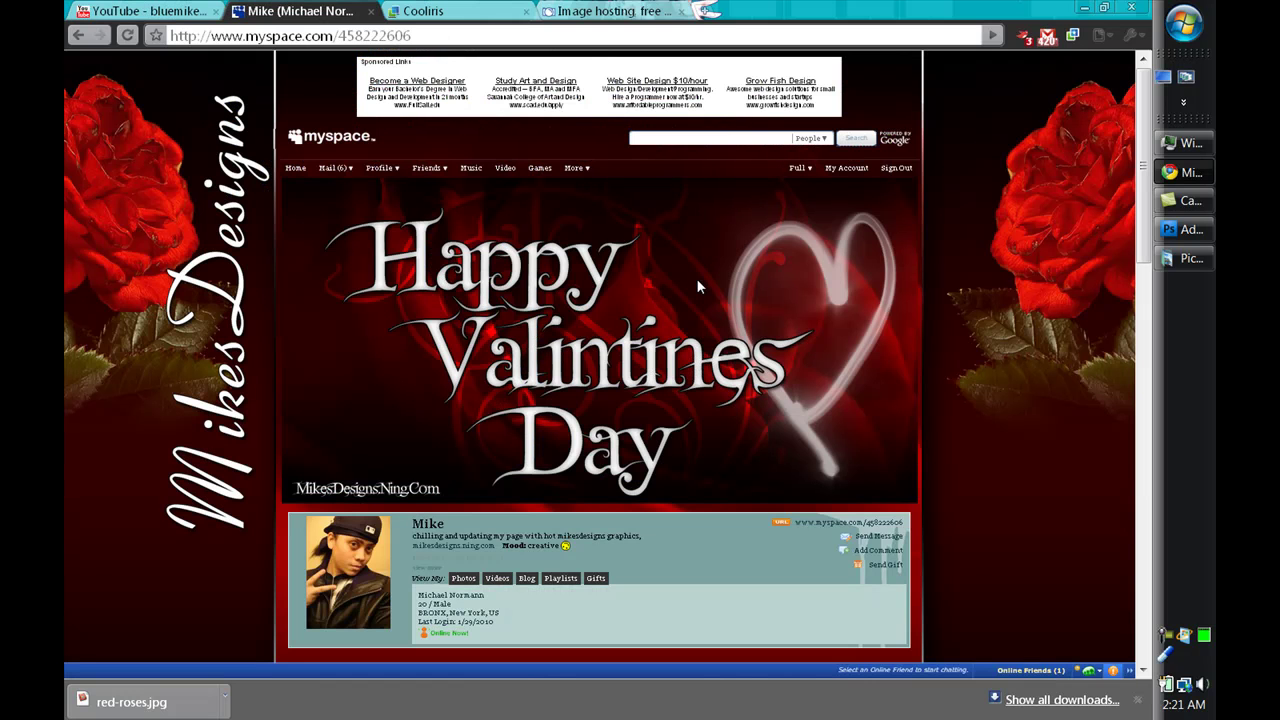
left_click(1190, 229)
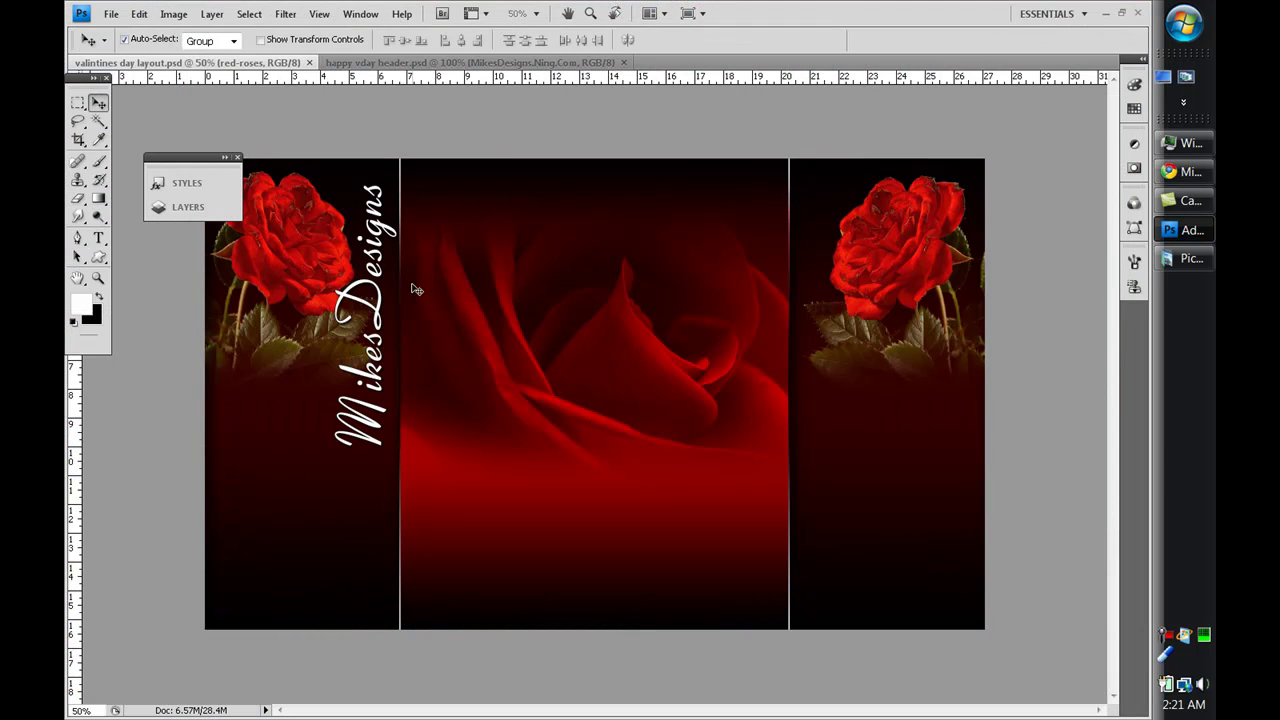
left_click(111, 14)
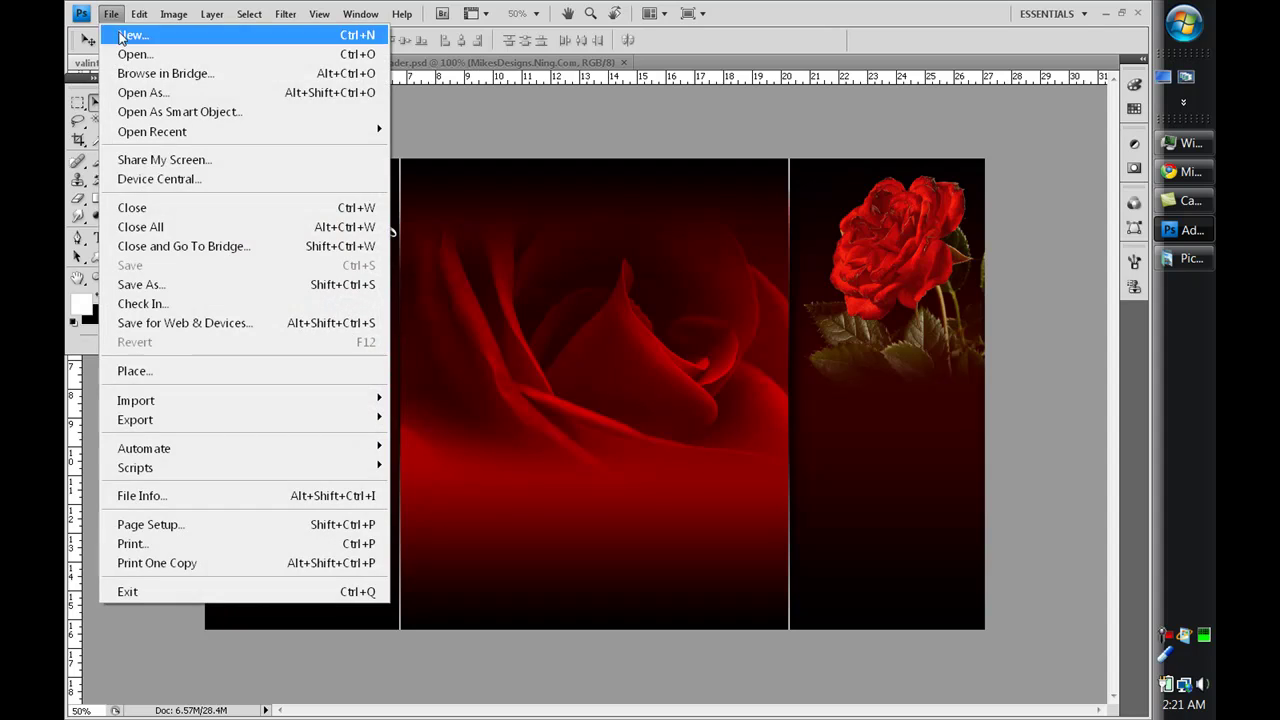
left_click(257, 285)
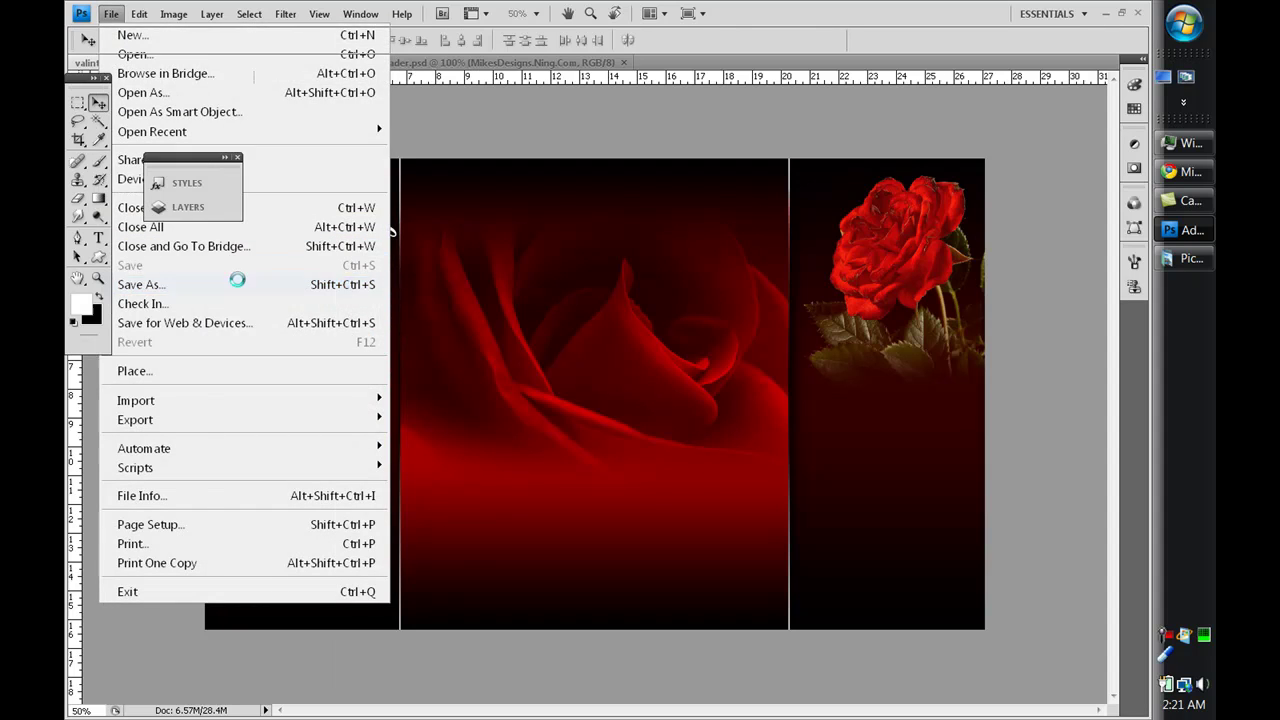
left_click(563, 448)
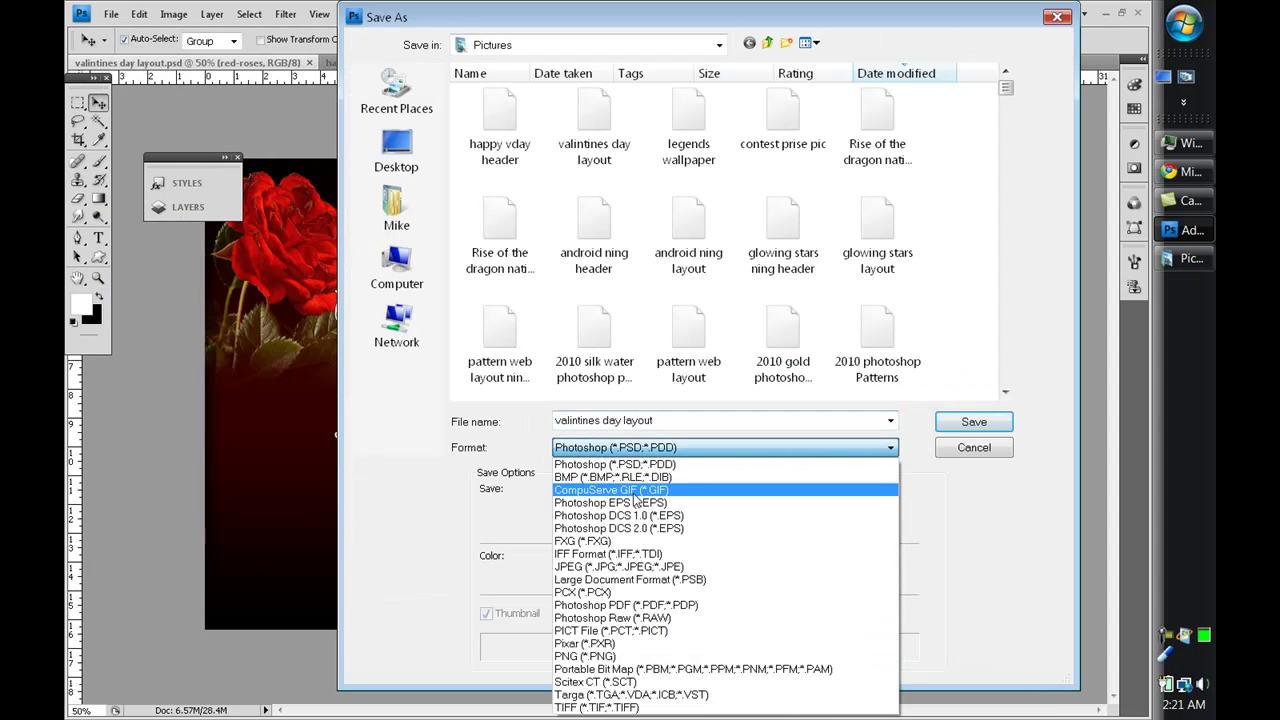
left_click(662, 567)
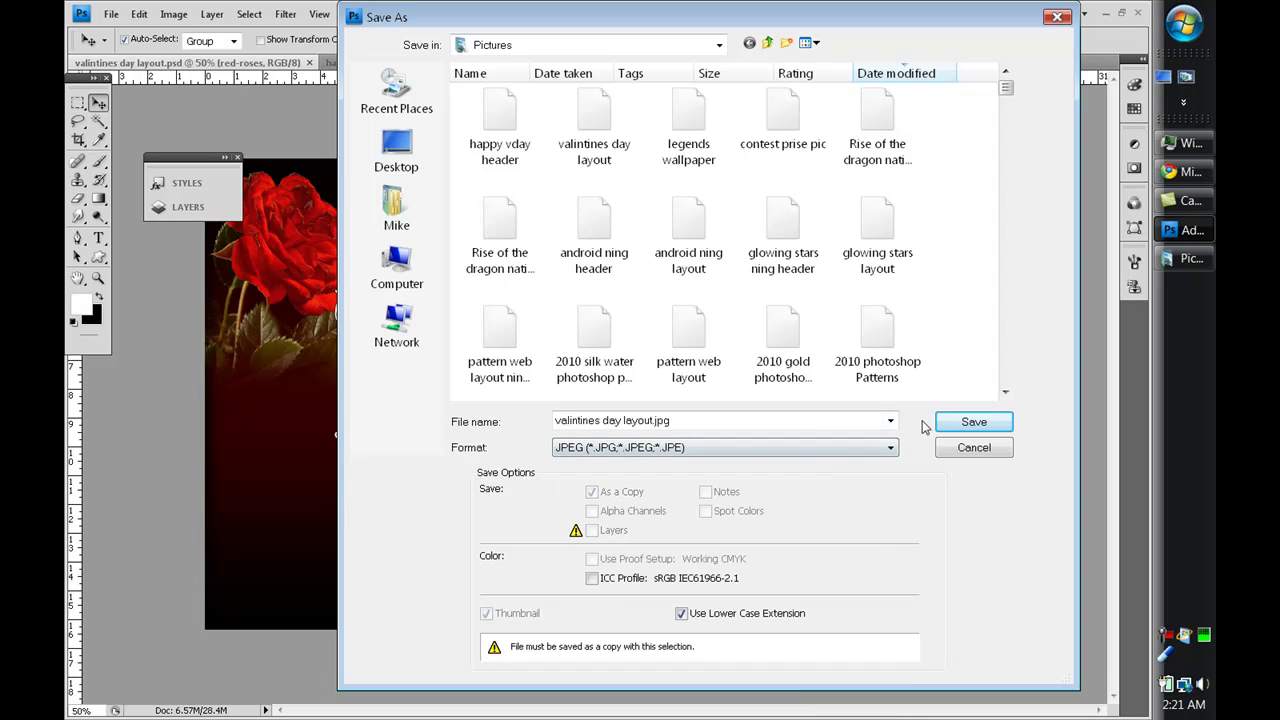
left_click(973, 422)
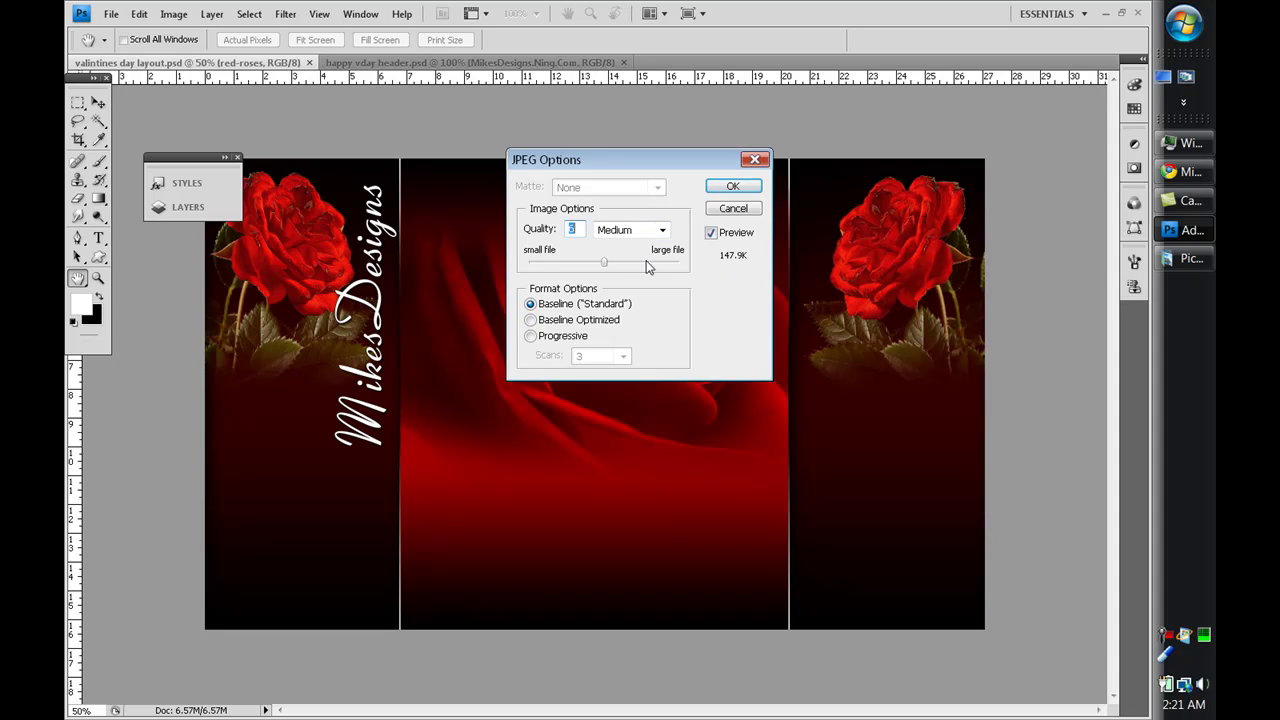
left_click_drag(604, 262, 645, 265)
left_click(733, 187)
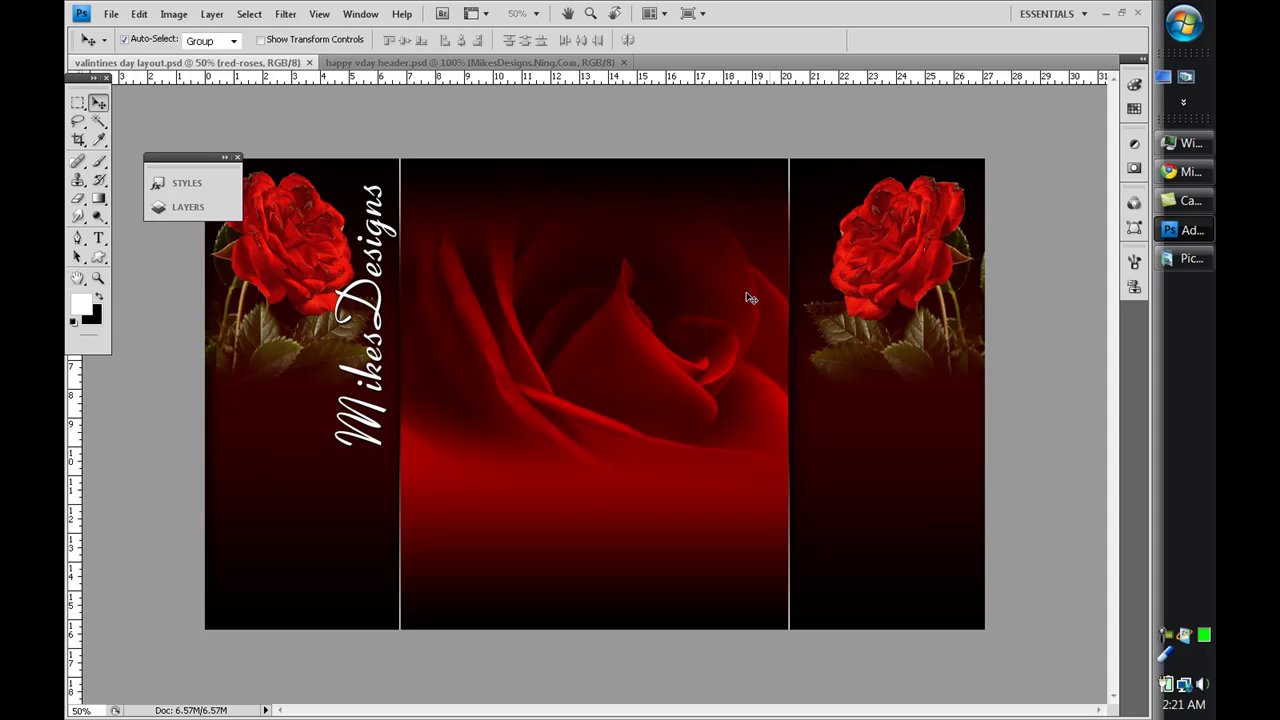
Upload 'valintines day layout' as the channel background image in the theme editor.
left_click(1190, 172)
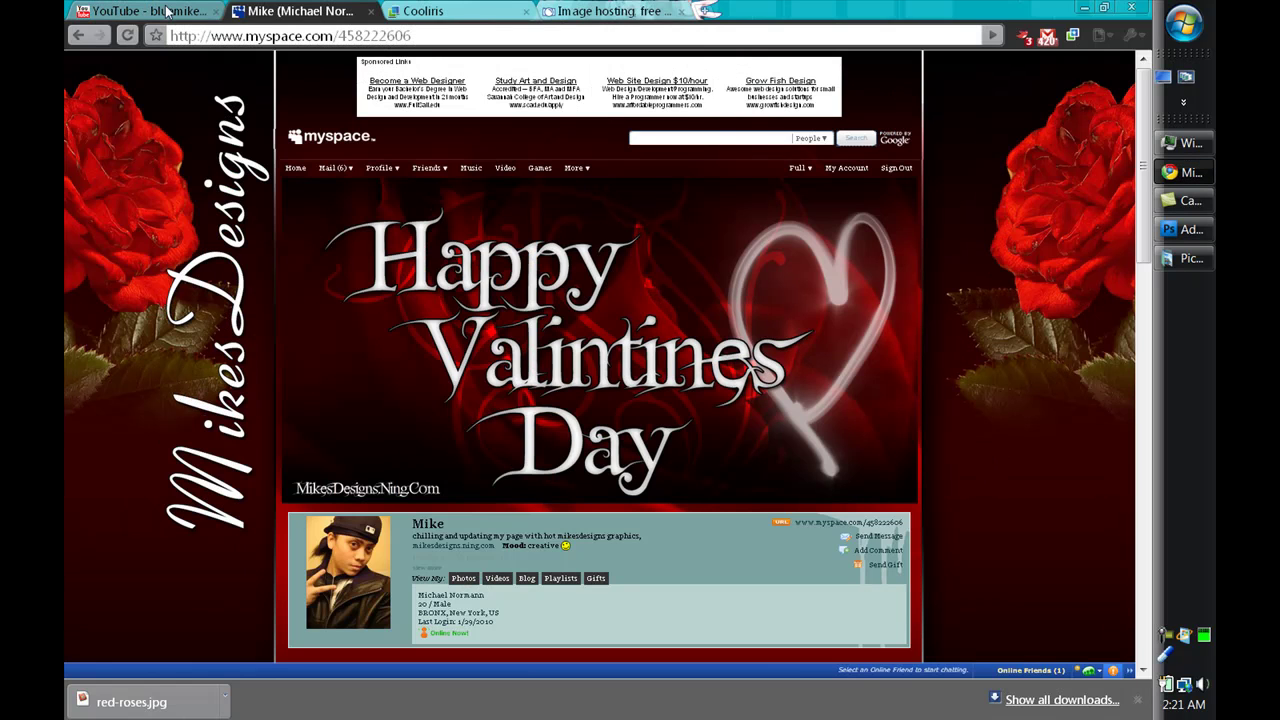
left_click(168, 12)
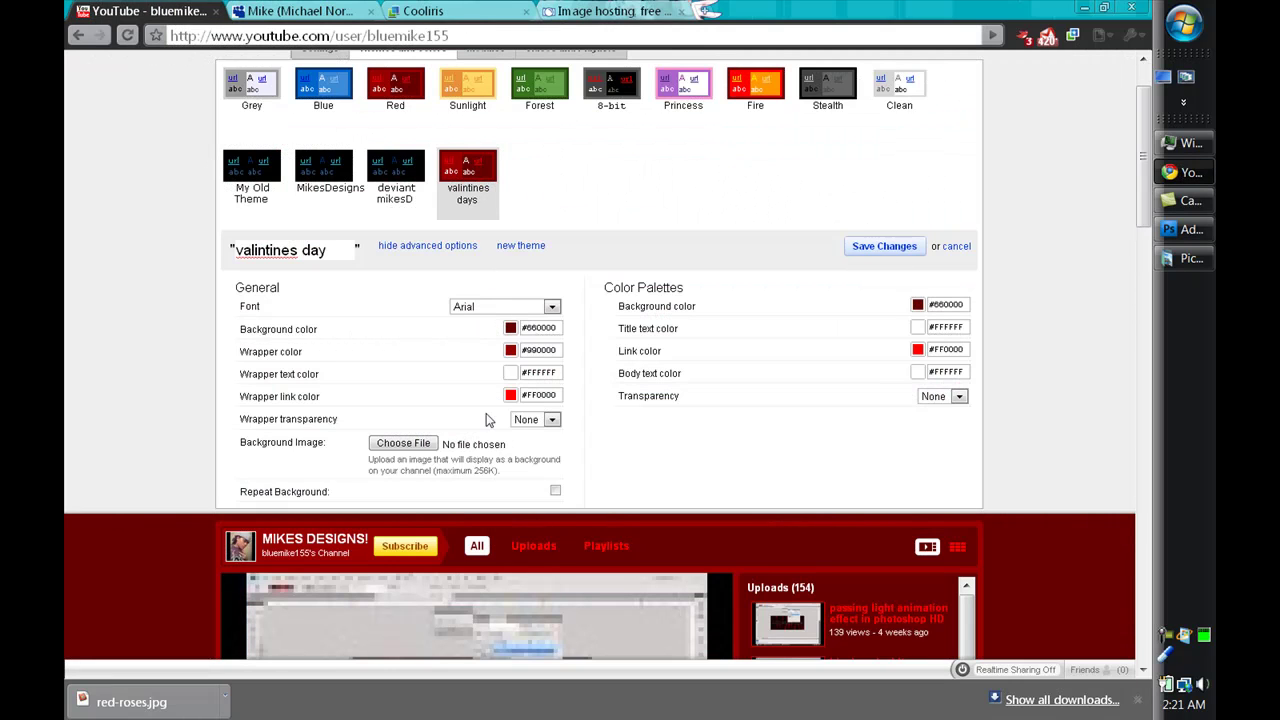
left_click(415, 443)
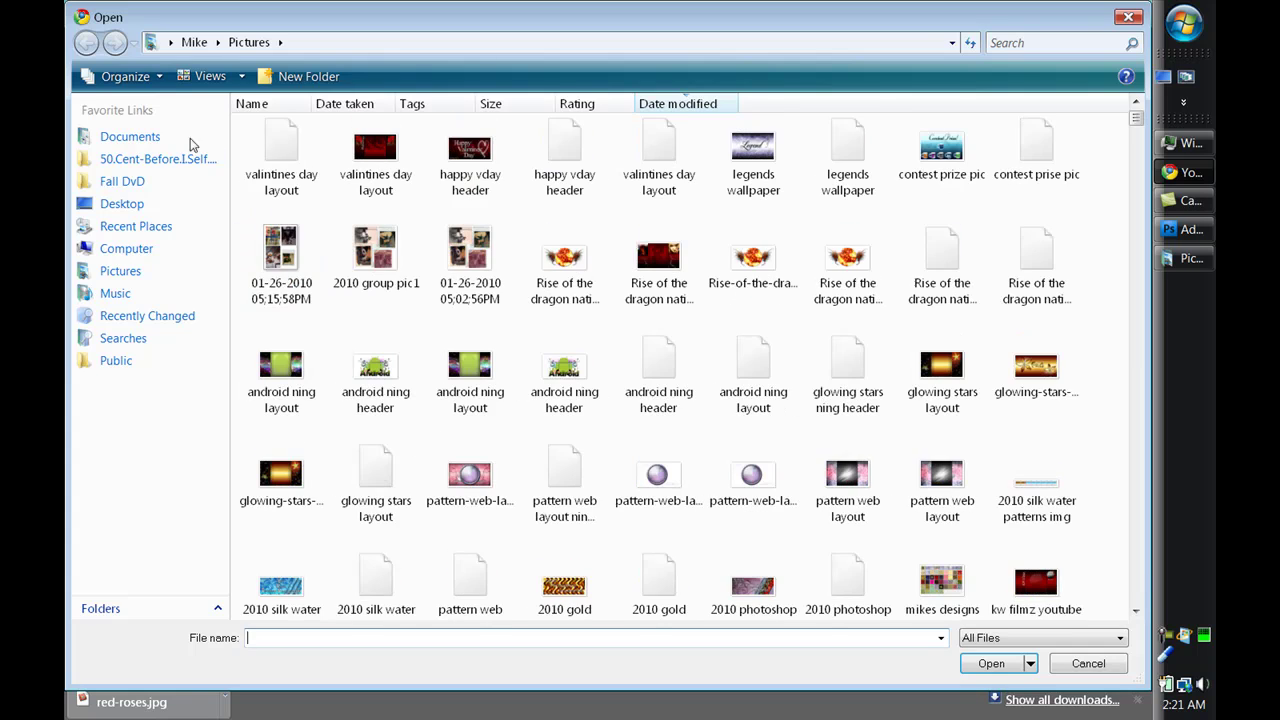
left_click(265, 150)
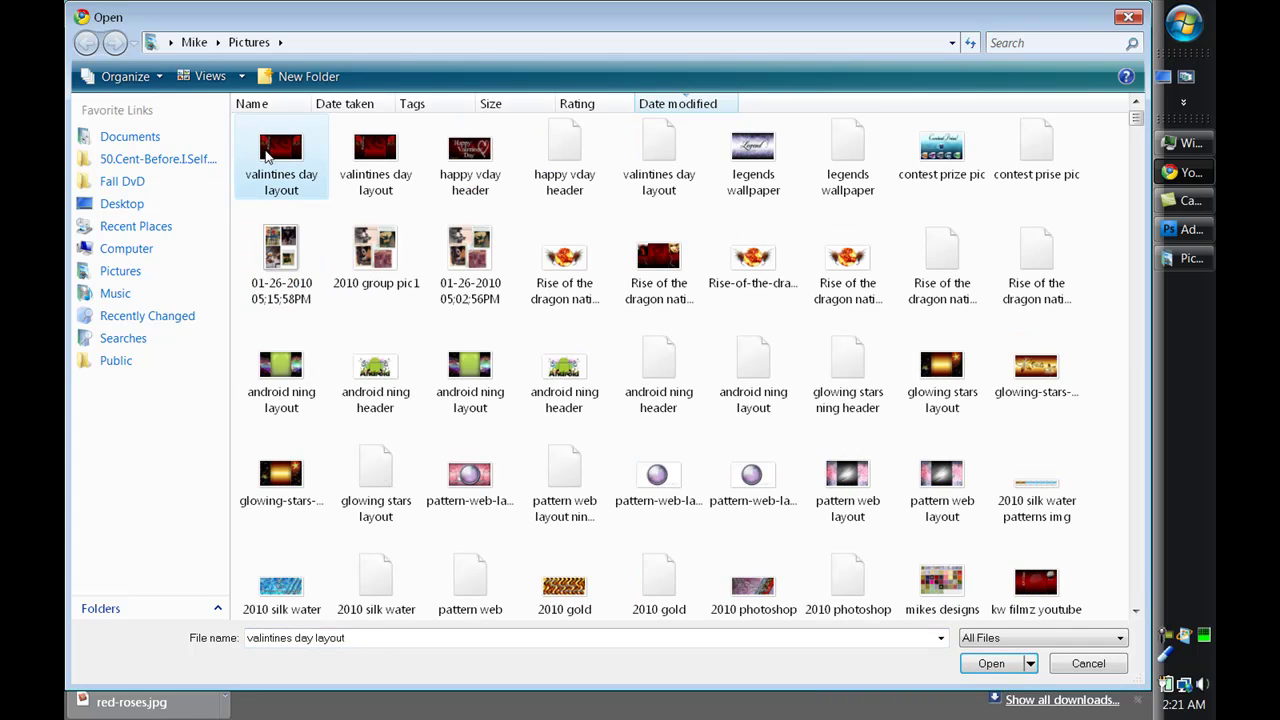
double_click(315, 185)
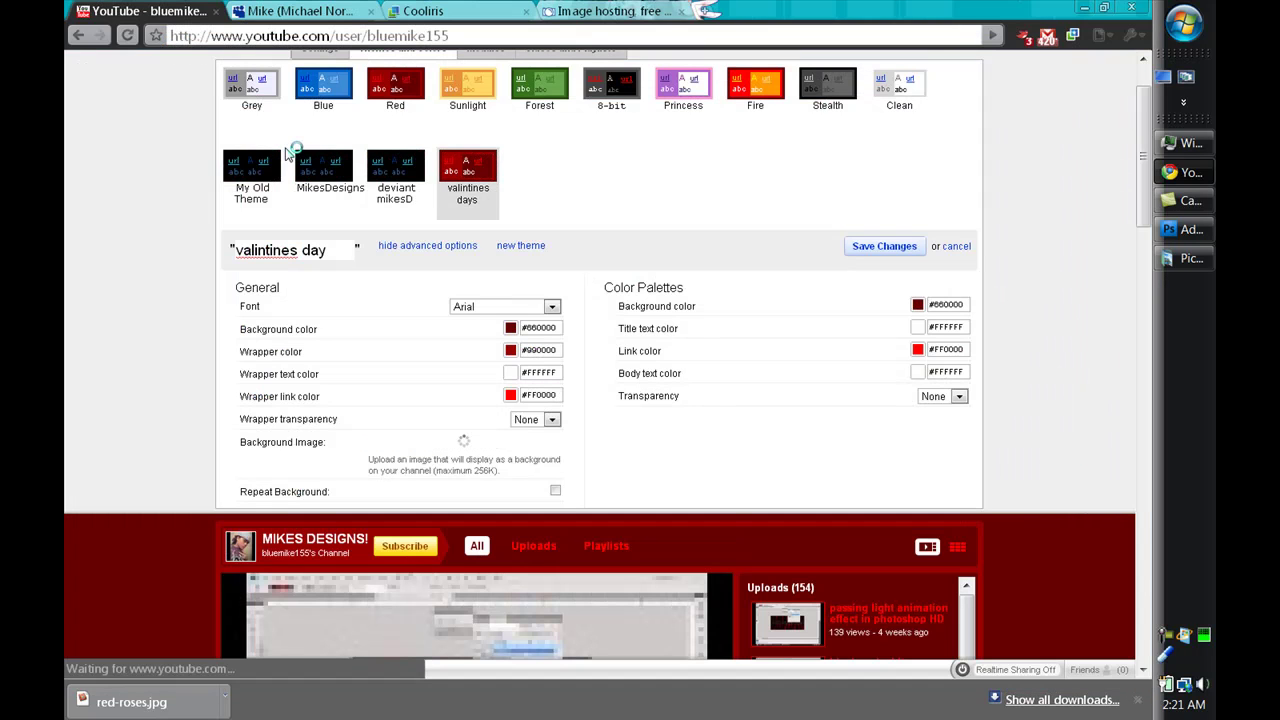
scroll(597, 446, "down", 3)
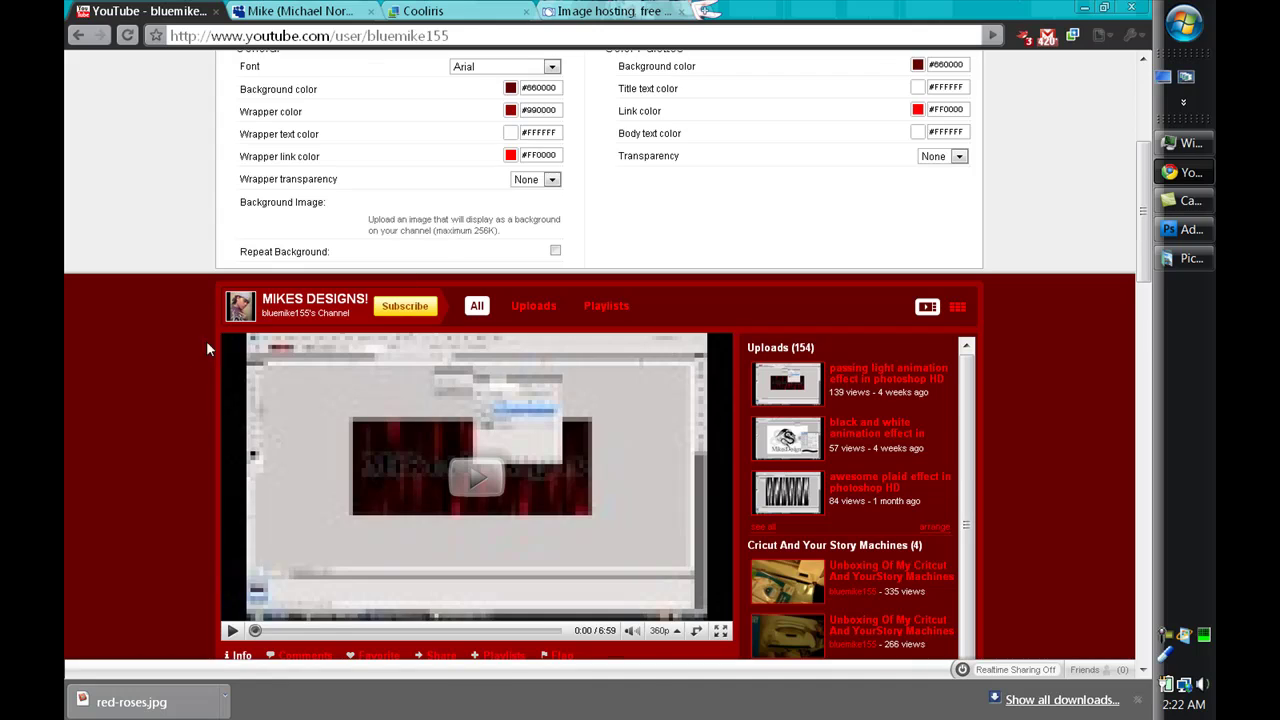
scroll(177, 350, "down", 5)
scroll(177, 350, "up", 4)
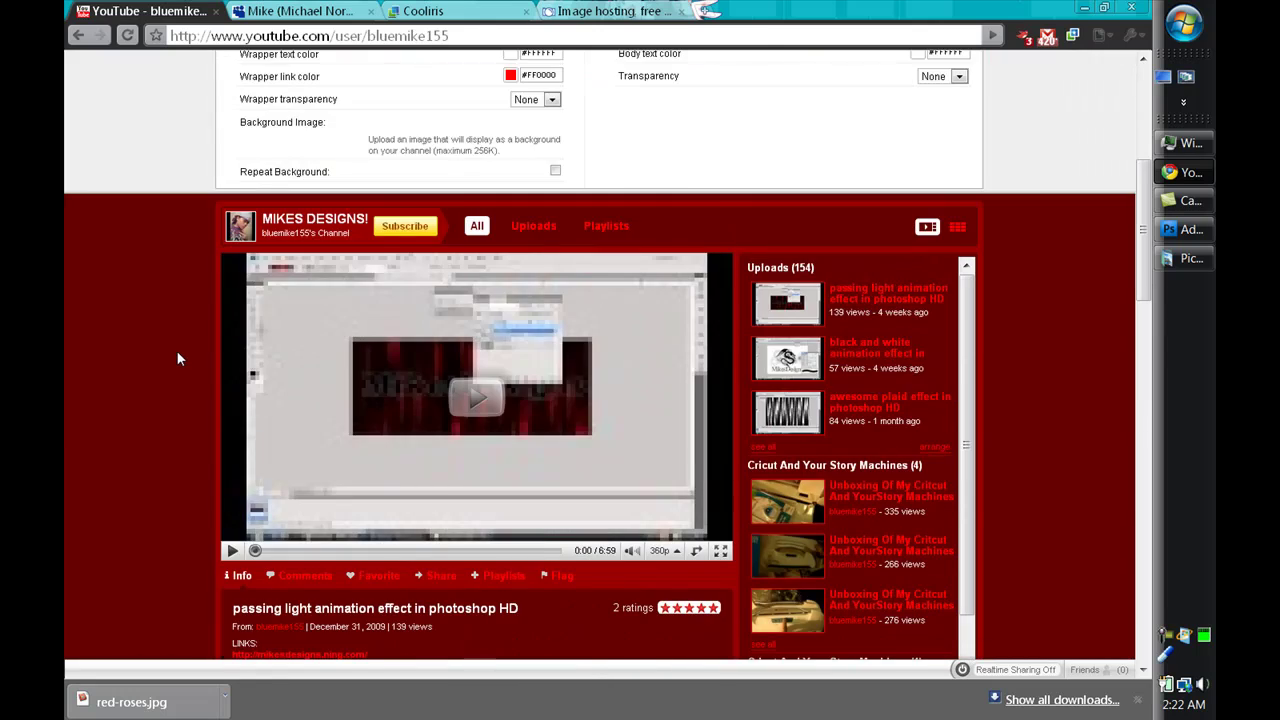
scroll(180, 358, "up", 3)
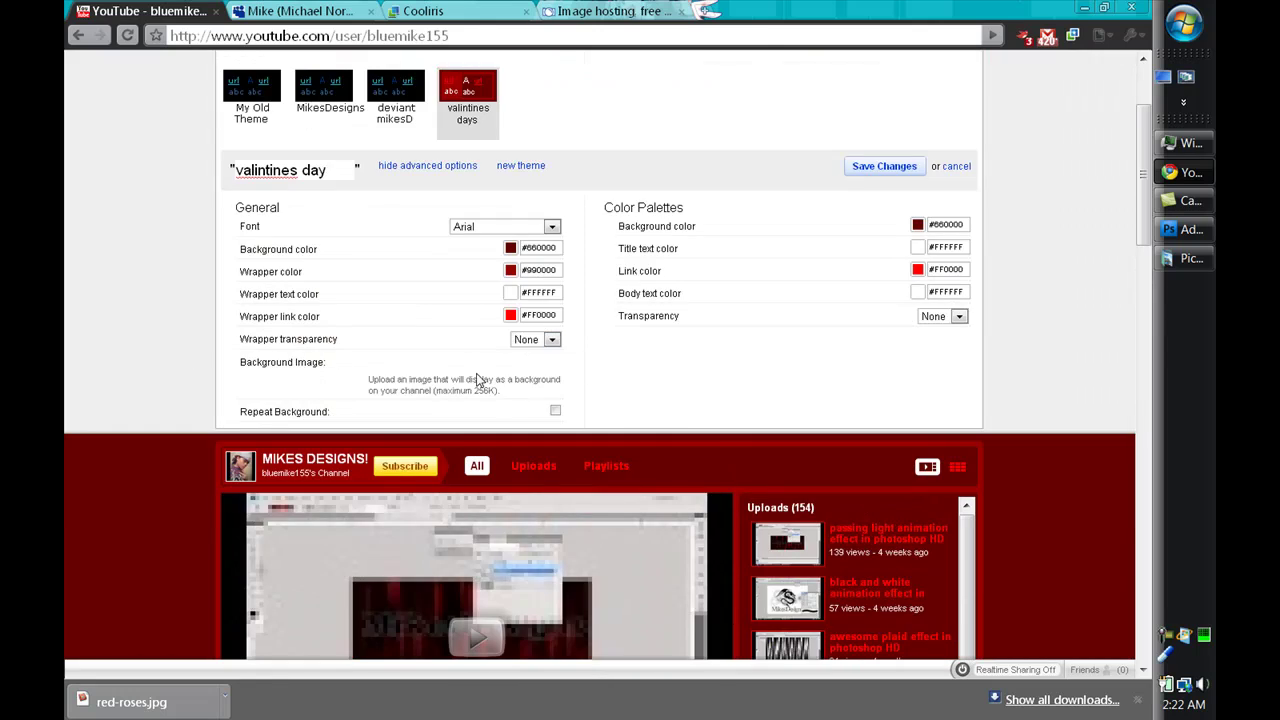
scroll(477, 380, "down", 2)
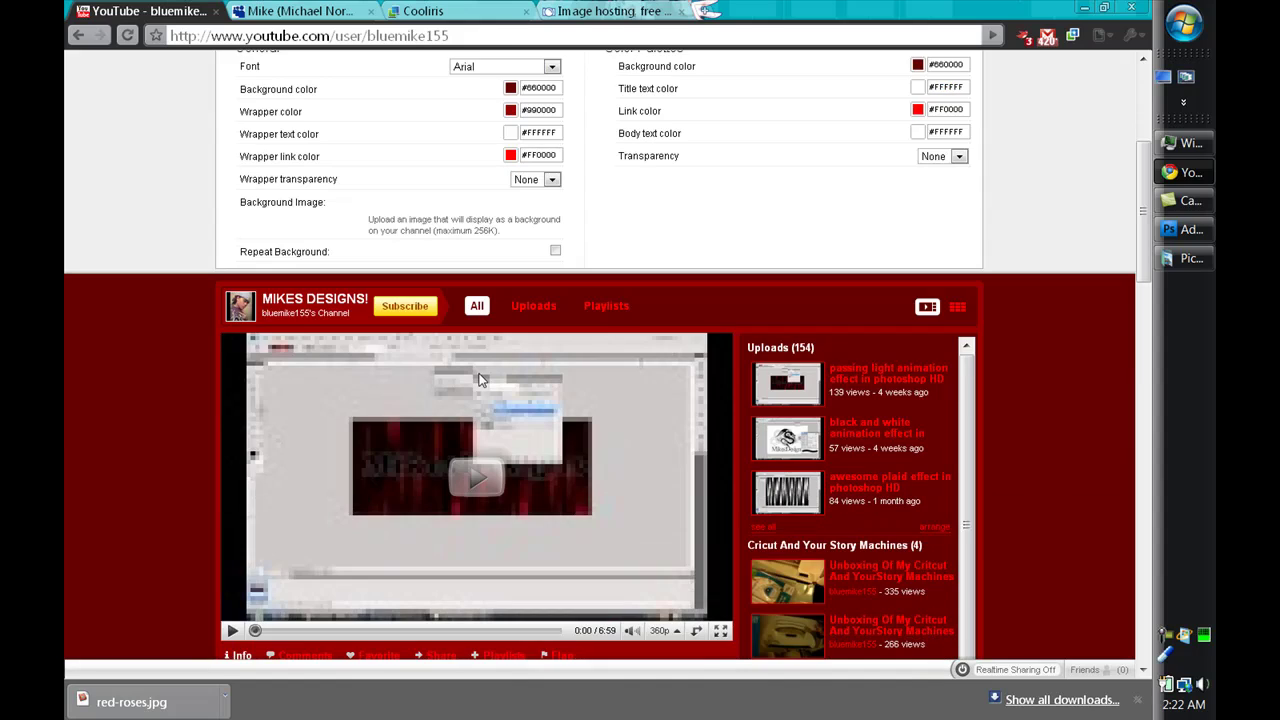
scroll(490, 370, "up", 1)
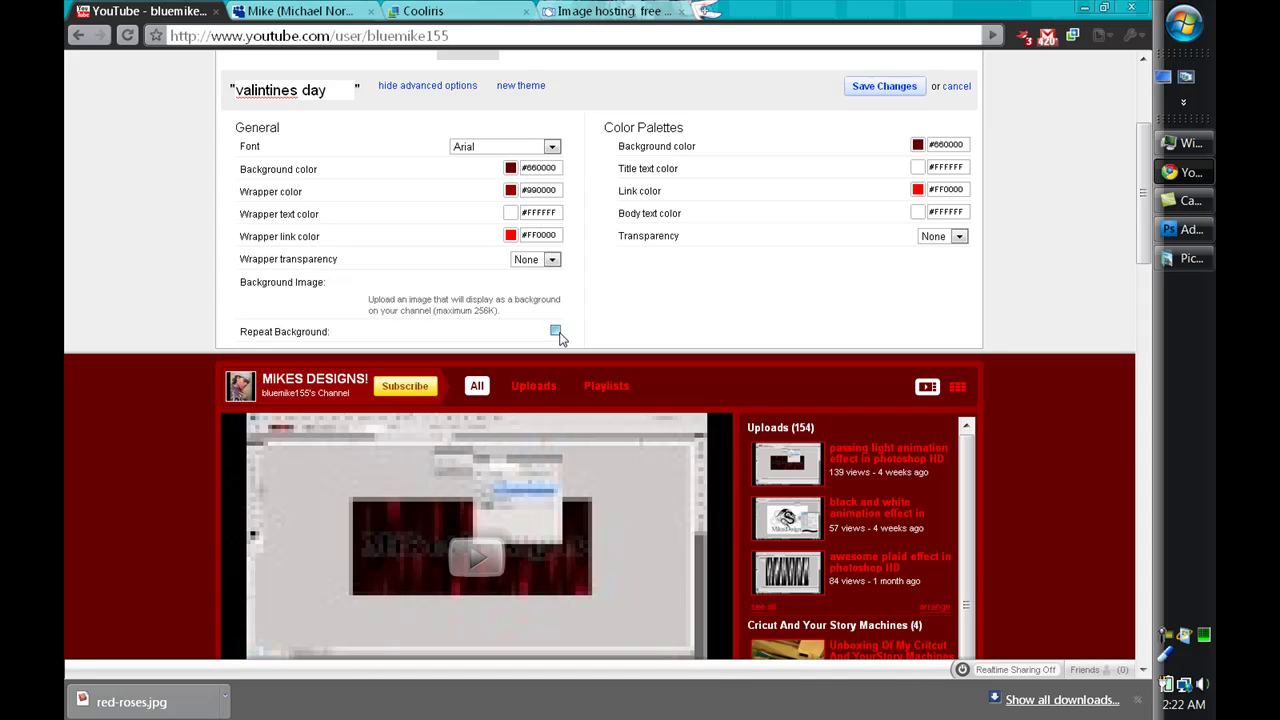
Turn on Repeat Background for the valintines days theme.
left_click(556, 332)
scroll(336, 358, "down", 5)
scroll(417, 388, "up", 7)
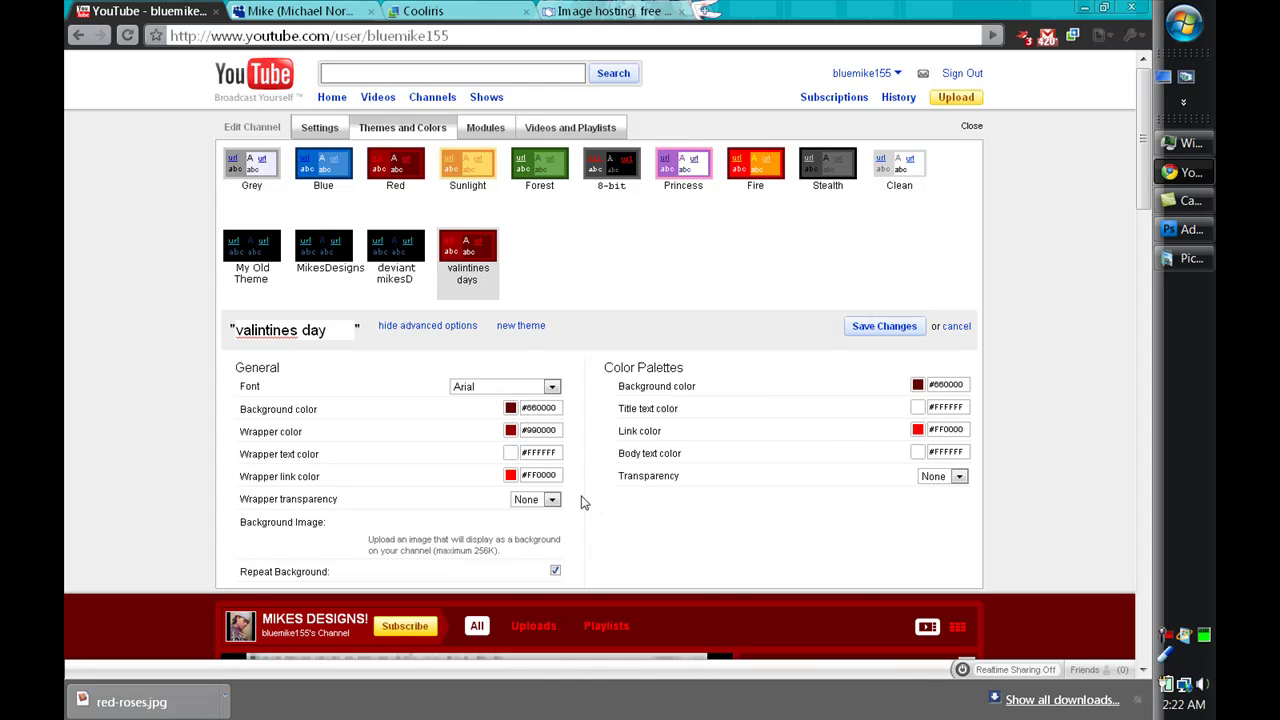
scroll(667, 377, "down", 2)
scroll(652, 354, "down", 4)
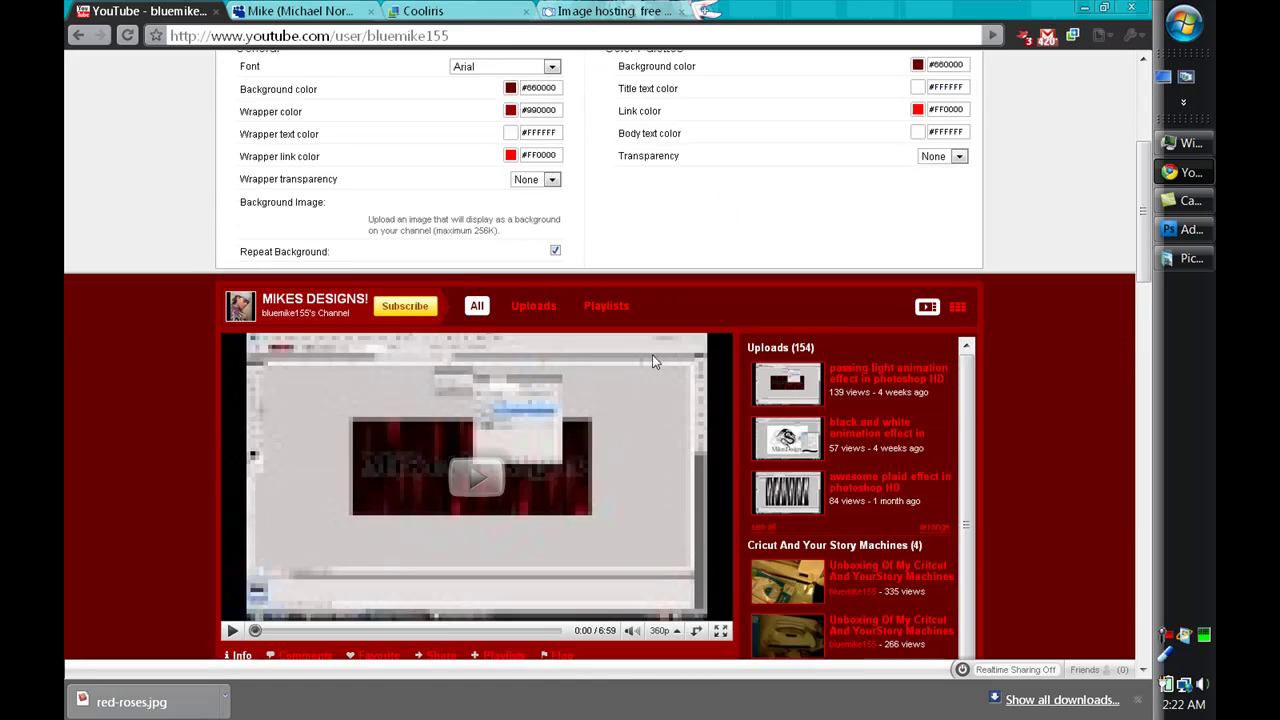
Save the valintines days theme with its background to the channel.
scroll(601, 416, "down", 4)
scroll(766, 343, "up", 10)
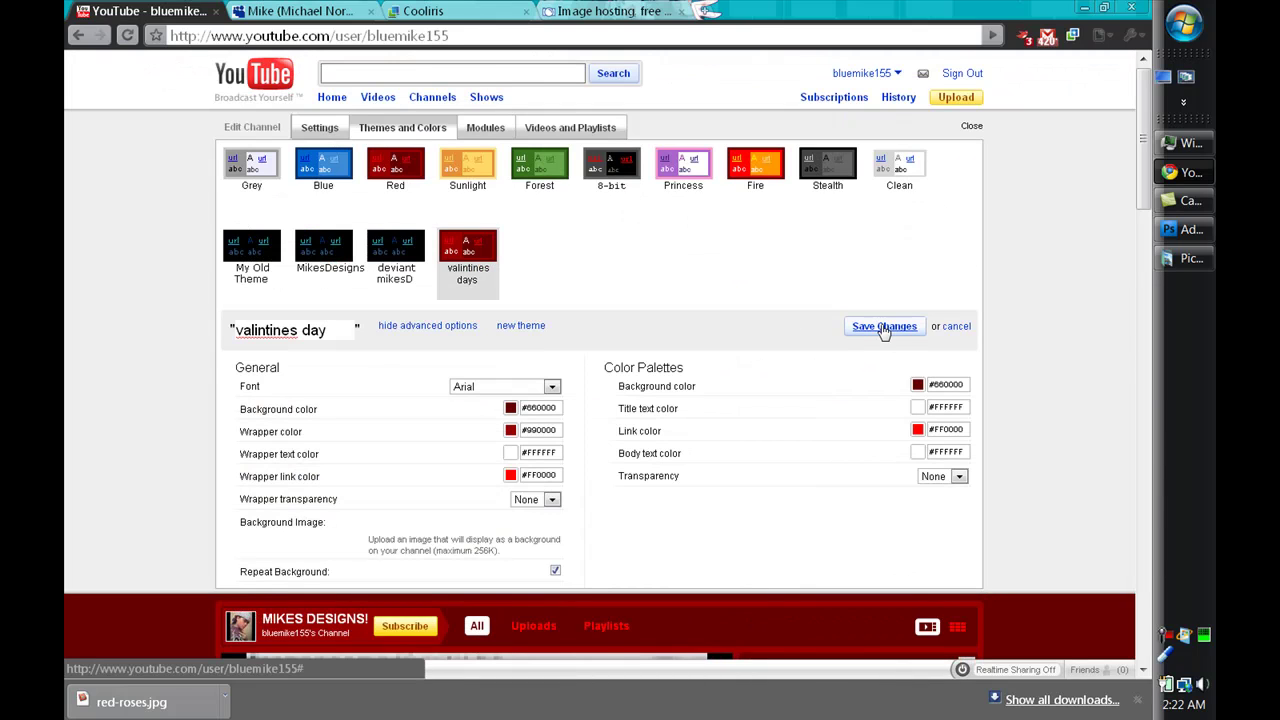
left_click(884, 327)
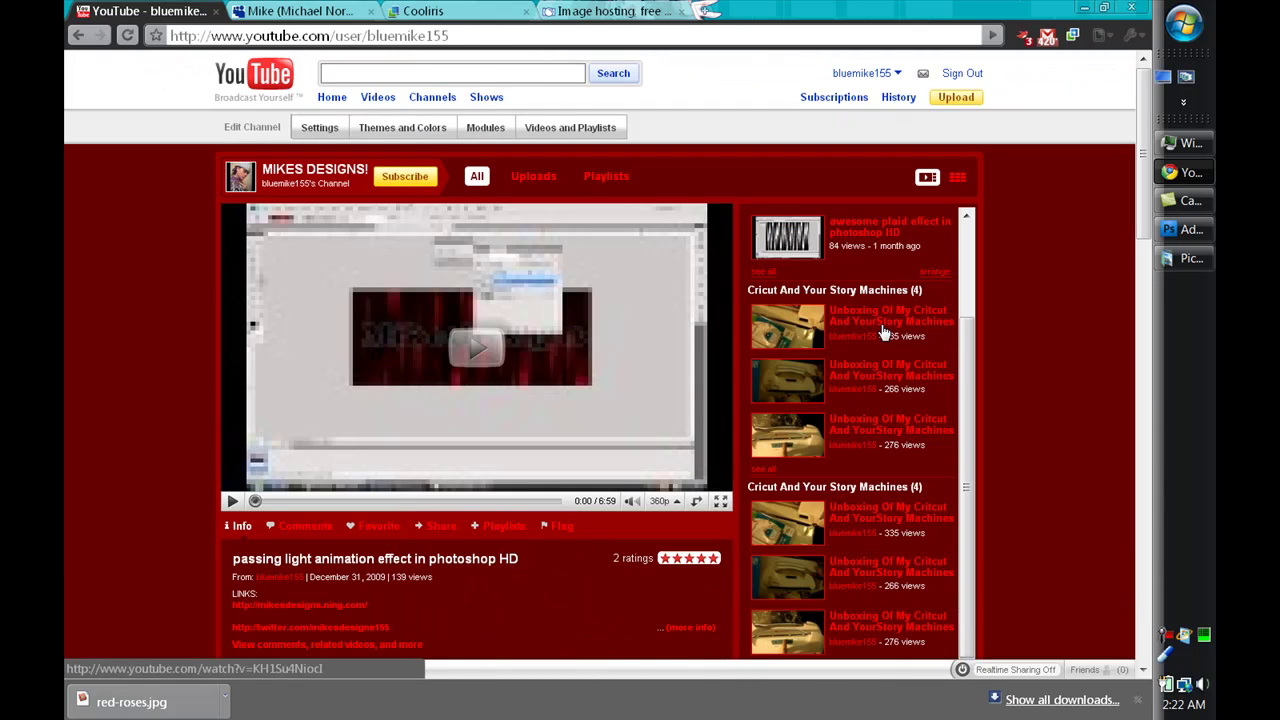
scroll(884, 331, "down", 6)
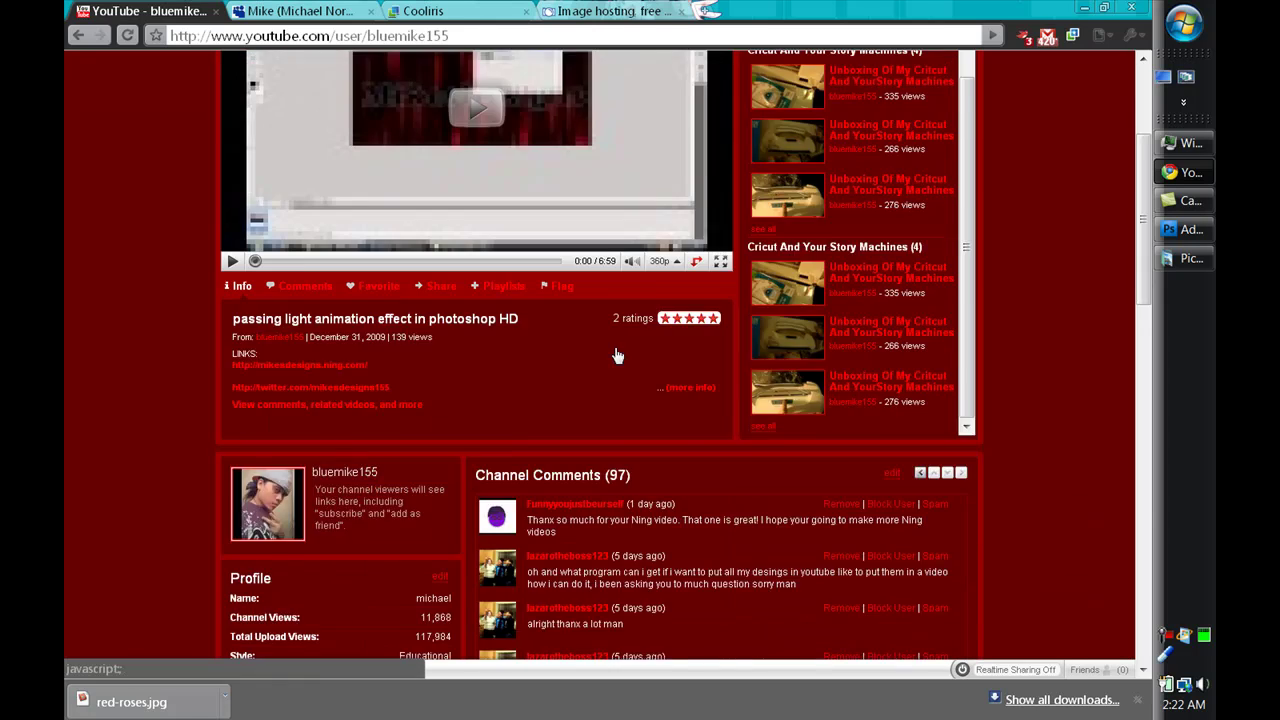
scroll(370, 380, "up", 8)
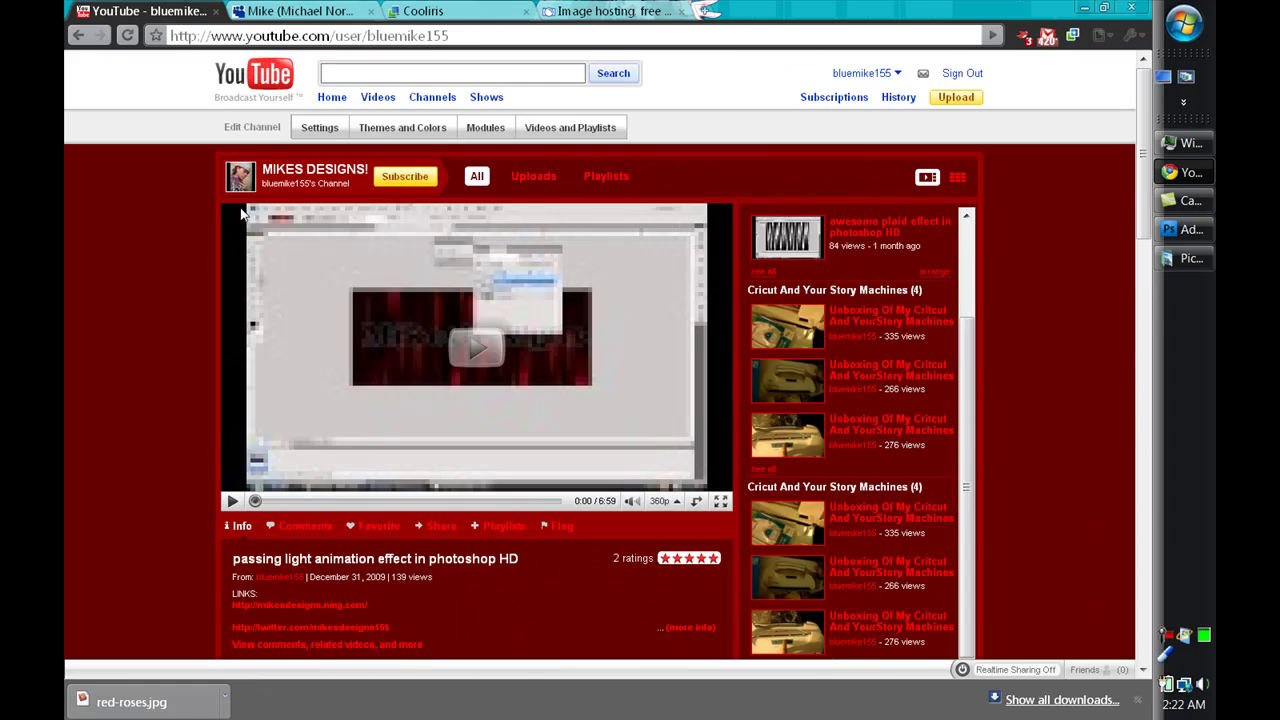
Reopen Themes and Colors and save the theme changes a second time.
left_click(392, 128)
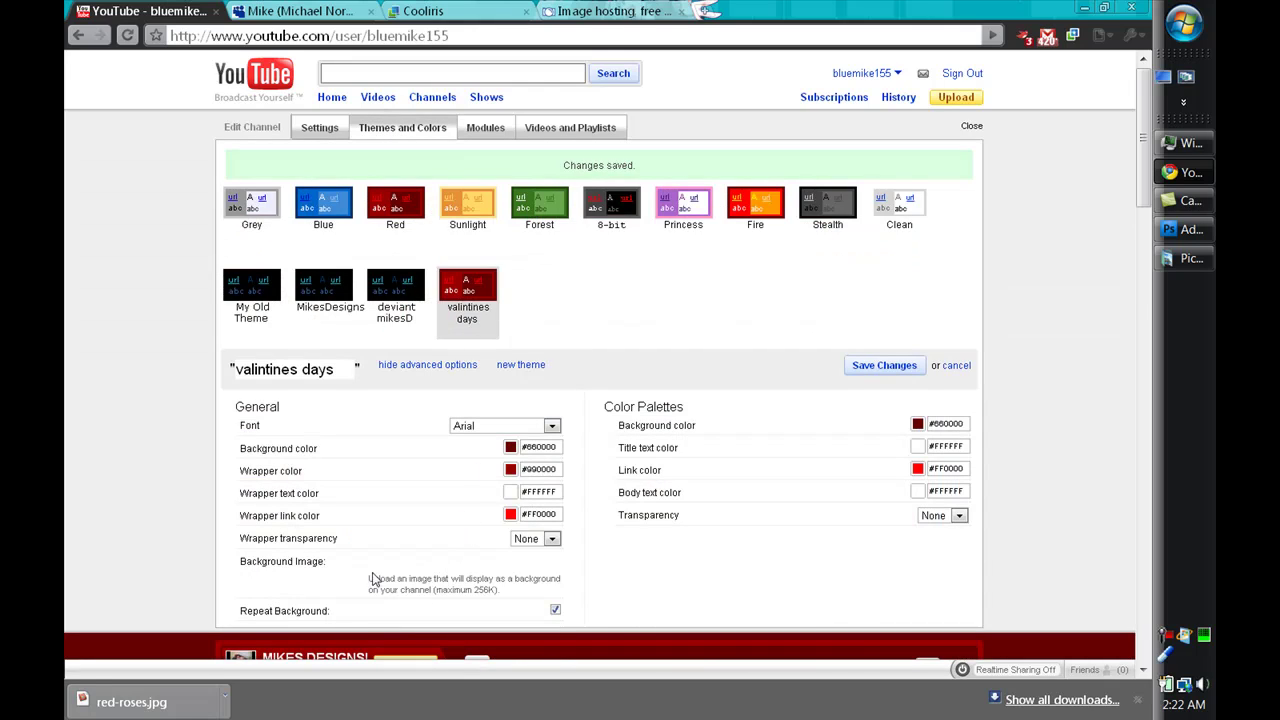
scroll(378, 580, "down", 3)
scroll(470, 418, "down", 1)
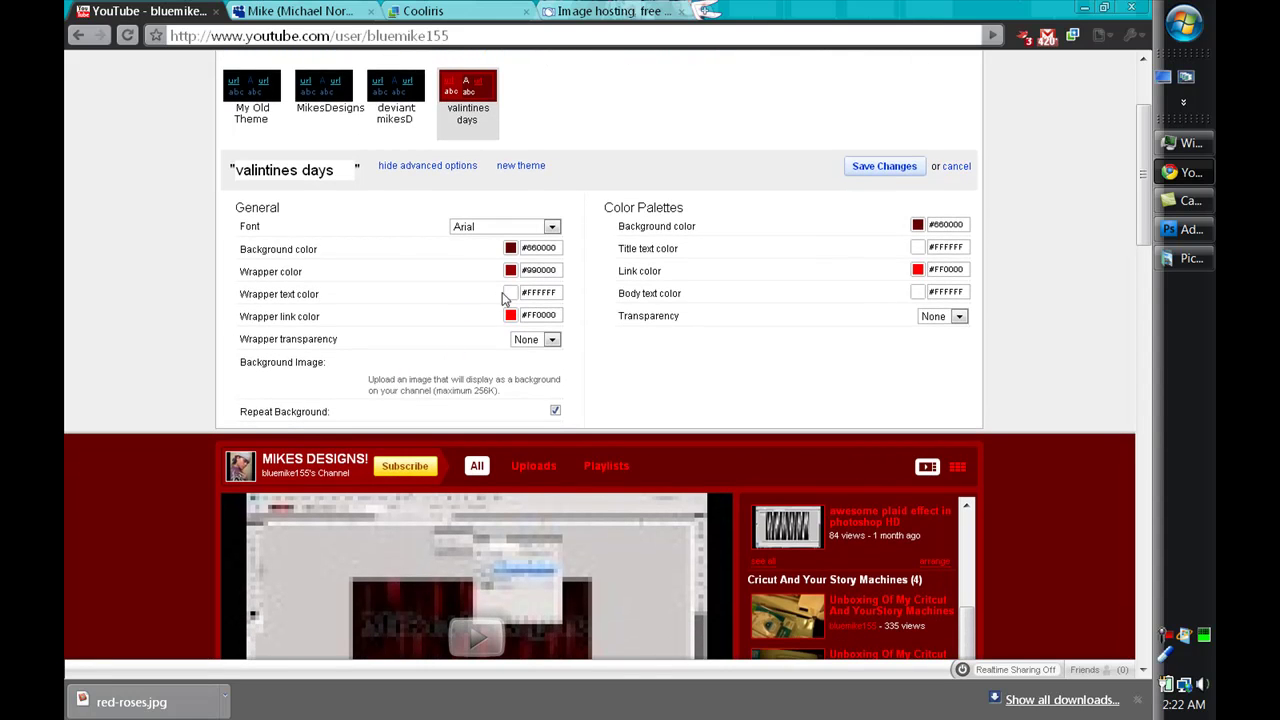
scroll(604, 330, "down", 3)
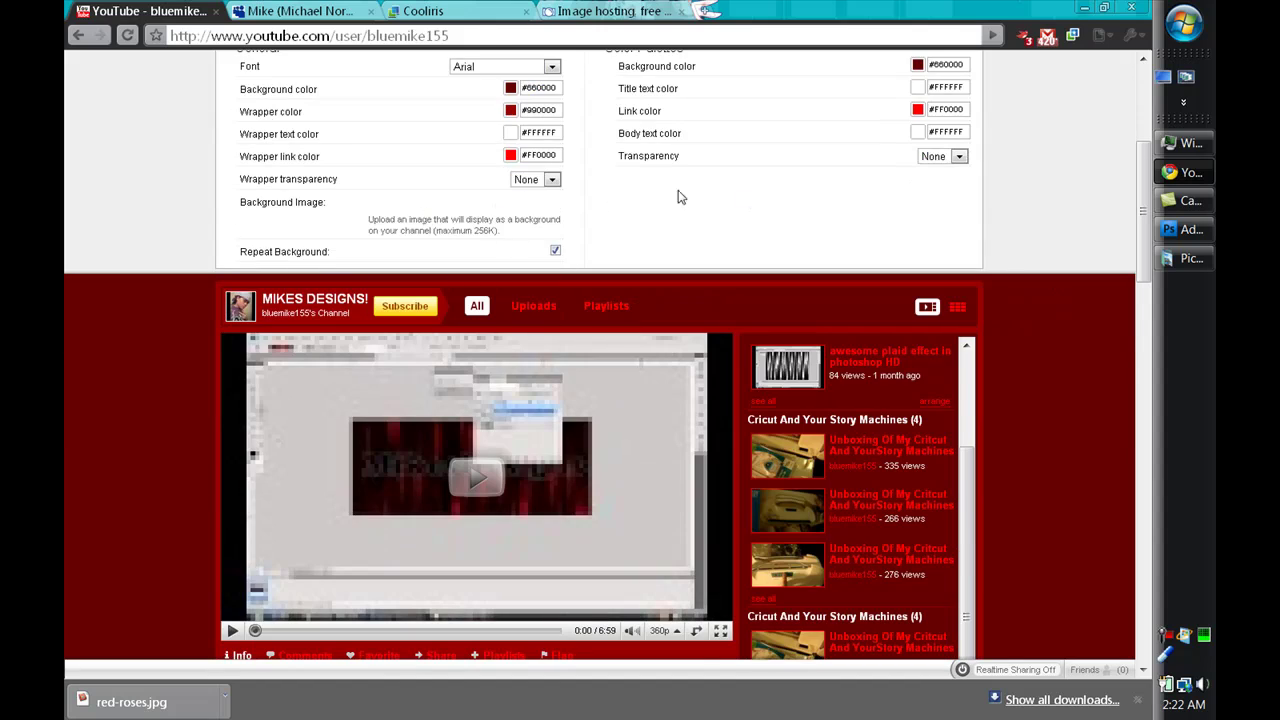
scroll(794, 91, "up", 2)
left_click(862, 88)
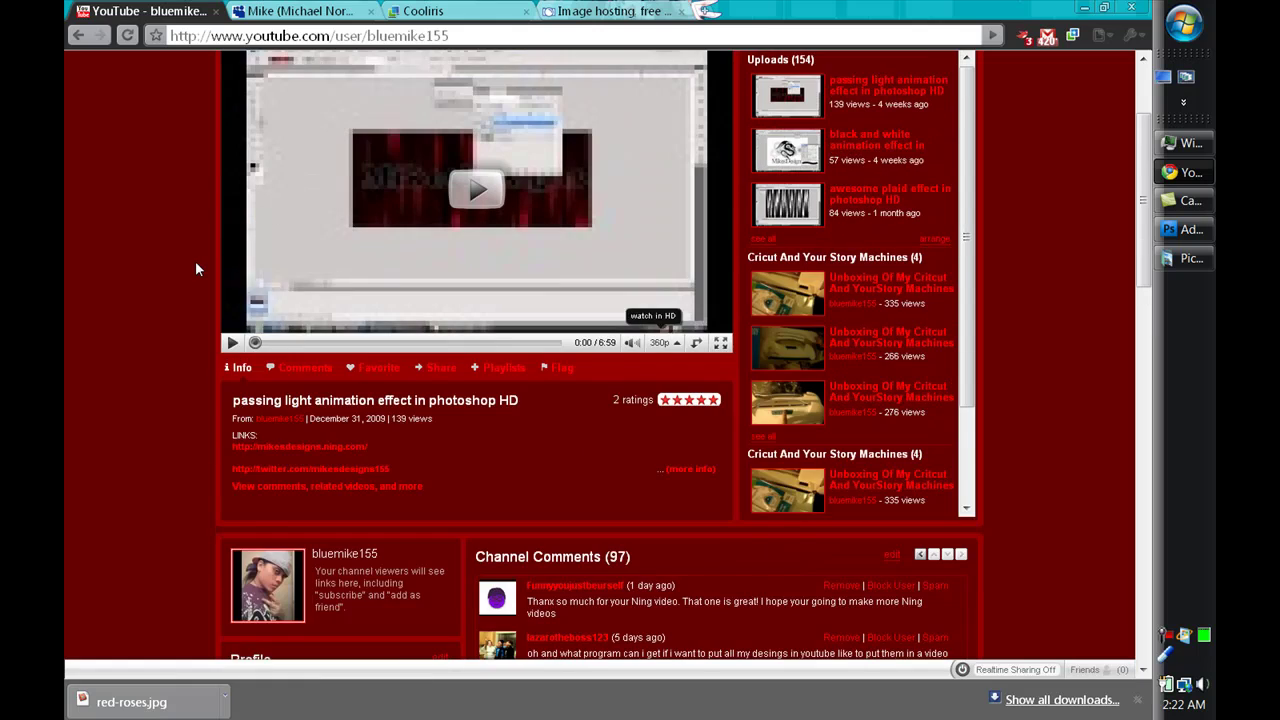
scroll(380, 105, "up", 2)
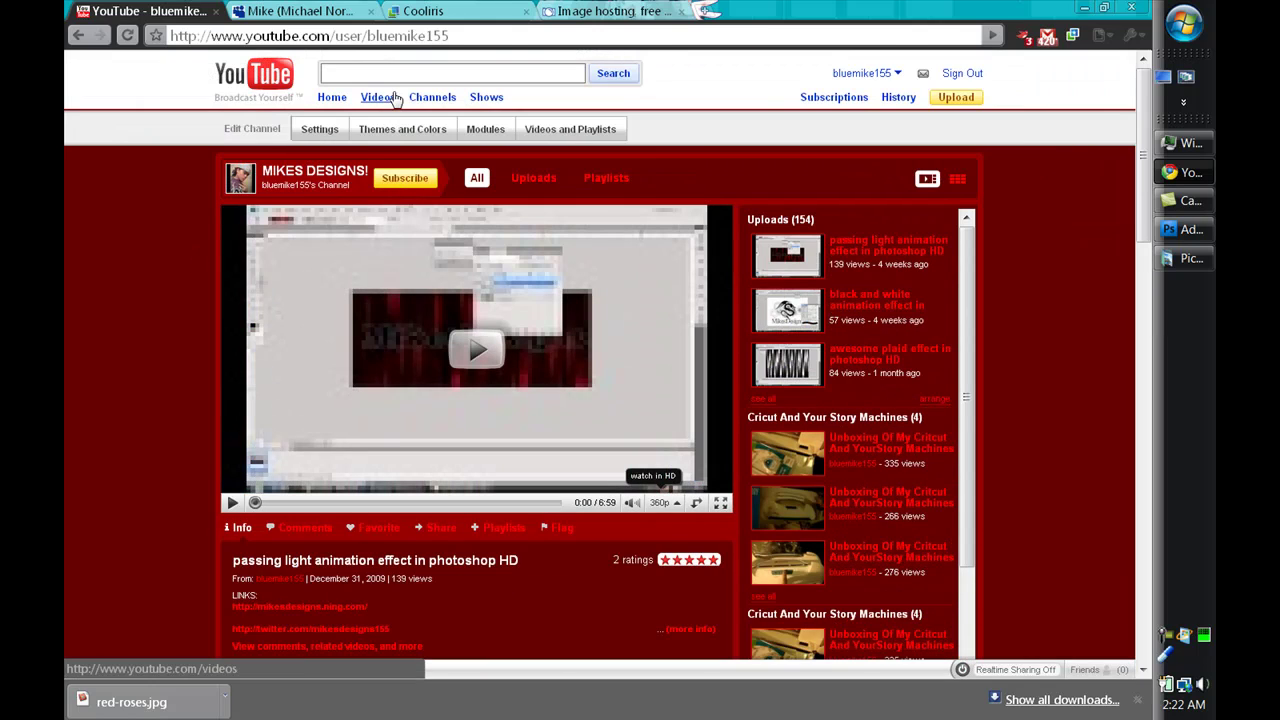
In Themes and Colors, preview Red, then reselect the valintines days theme.
left_click(396, 129)
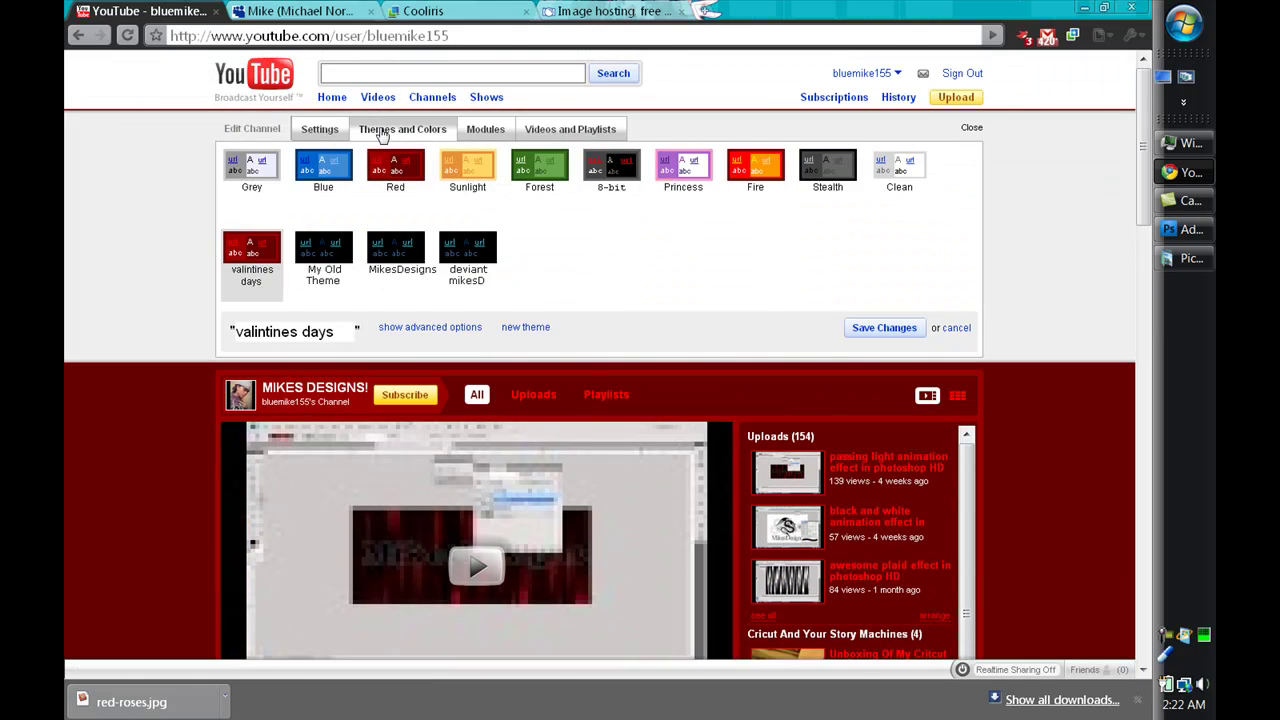
left_click(243, 253)
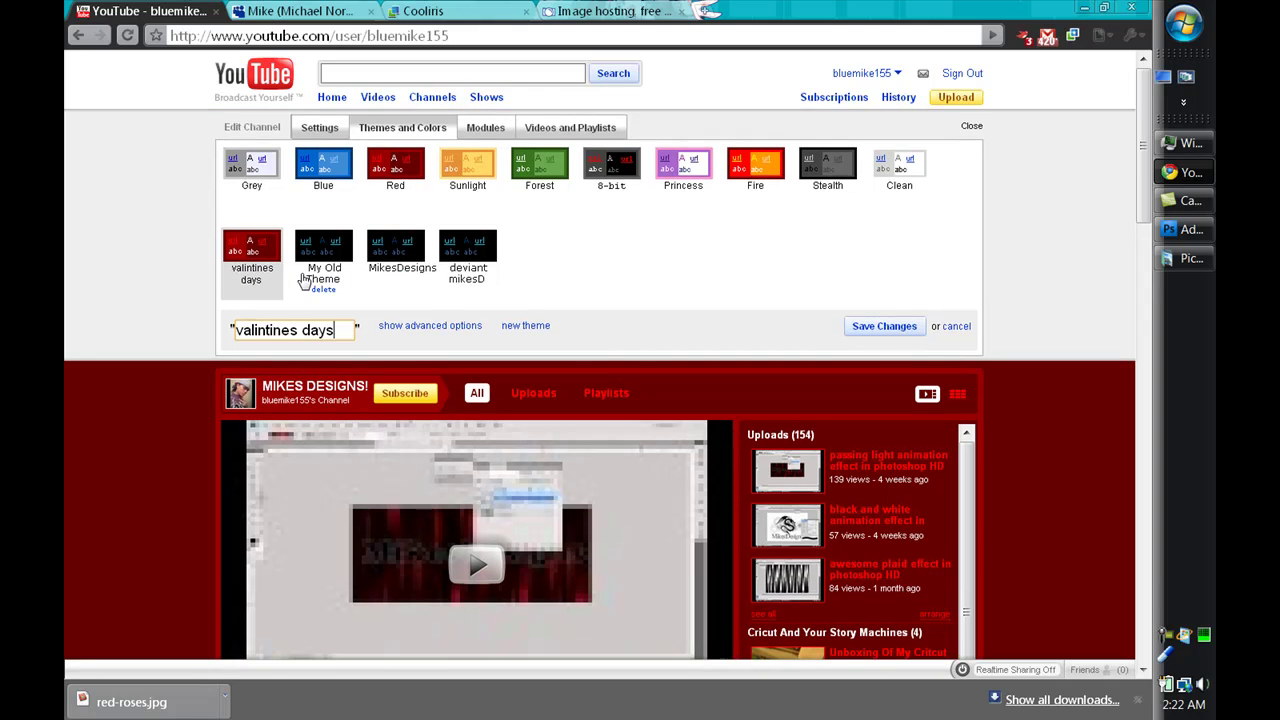
scroll(330, 300, "down", 3)
scroll(405, 250, "up", 2)
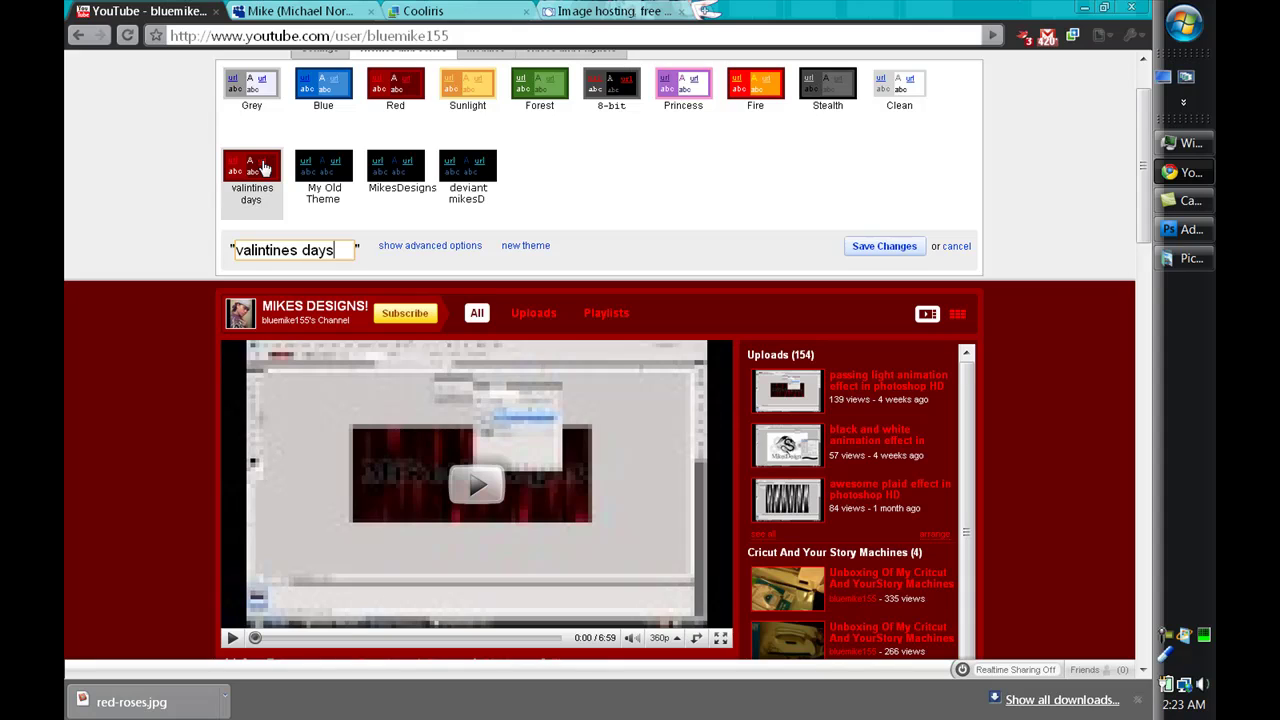
scroll(266, 220, "up", 2)
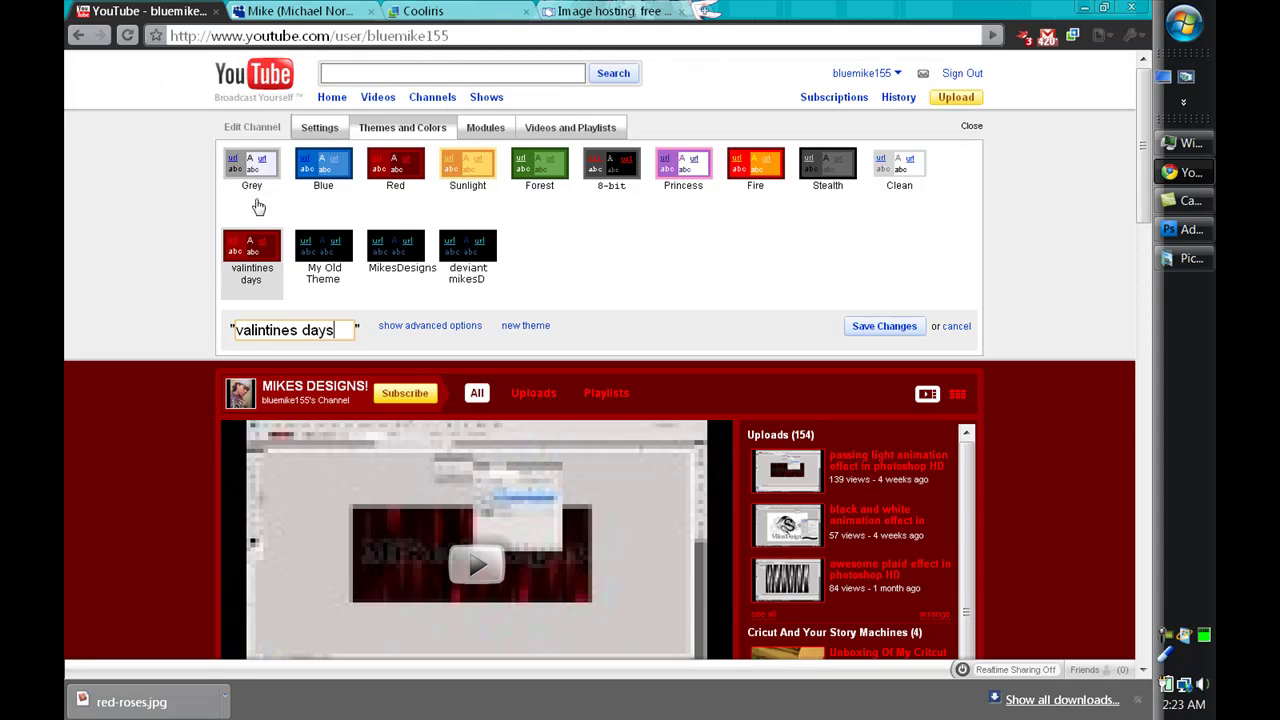
left_click(379, 167)
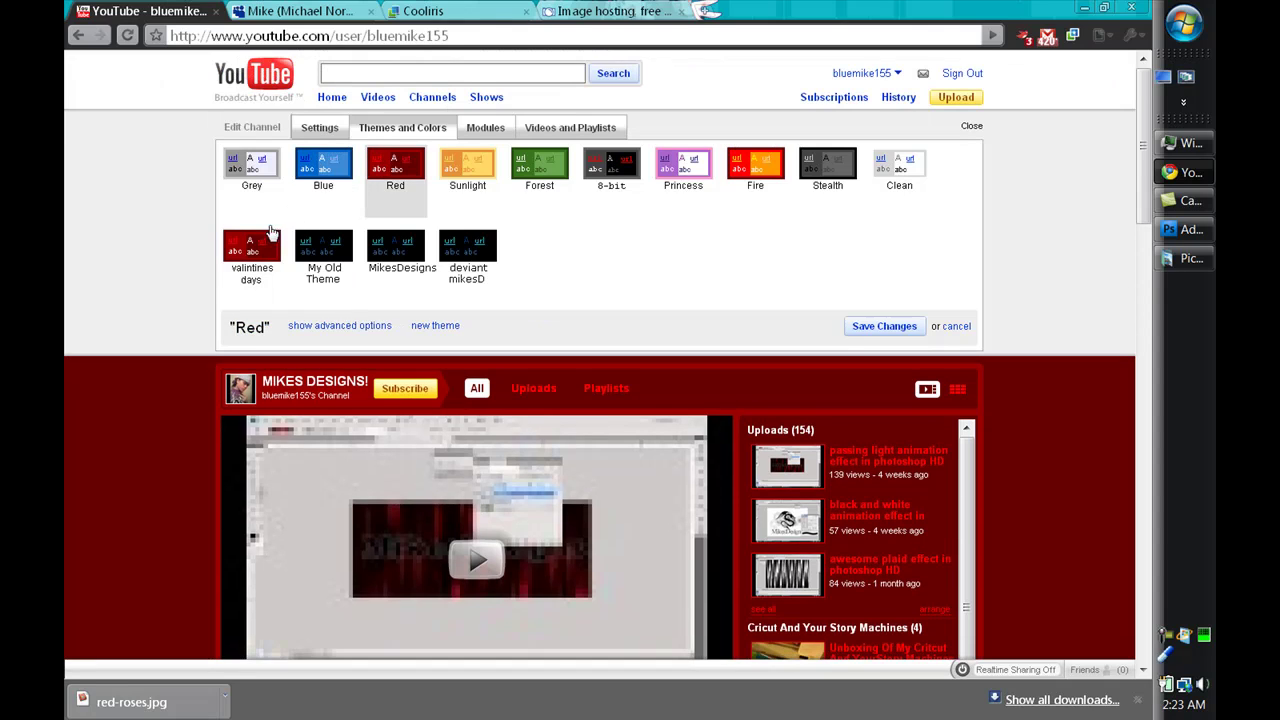
left_click(286, 270)
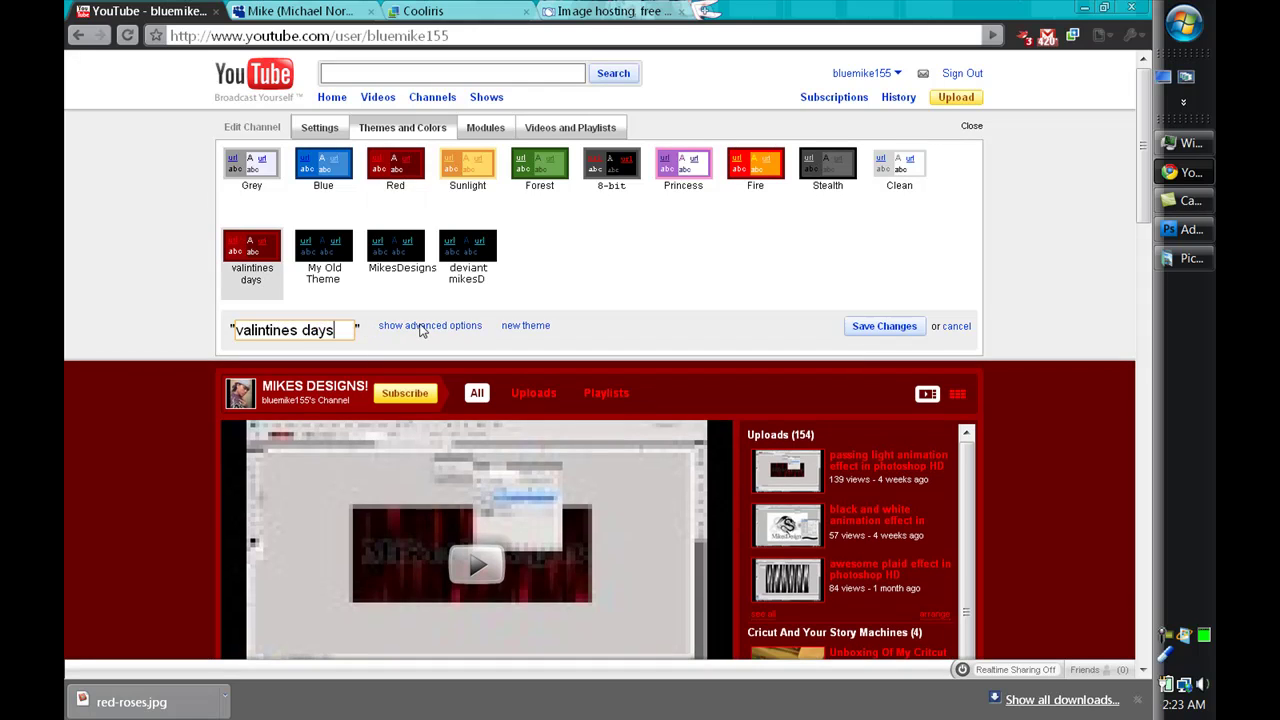
Upload 'valintines day layout' again as the theme's background image via advanced options.
left_click(418, 328)
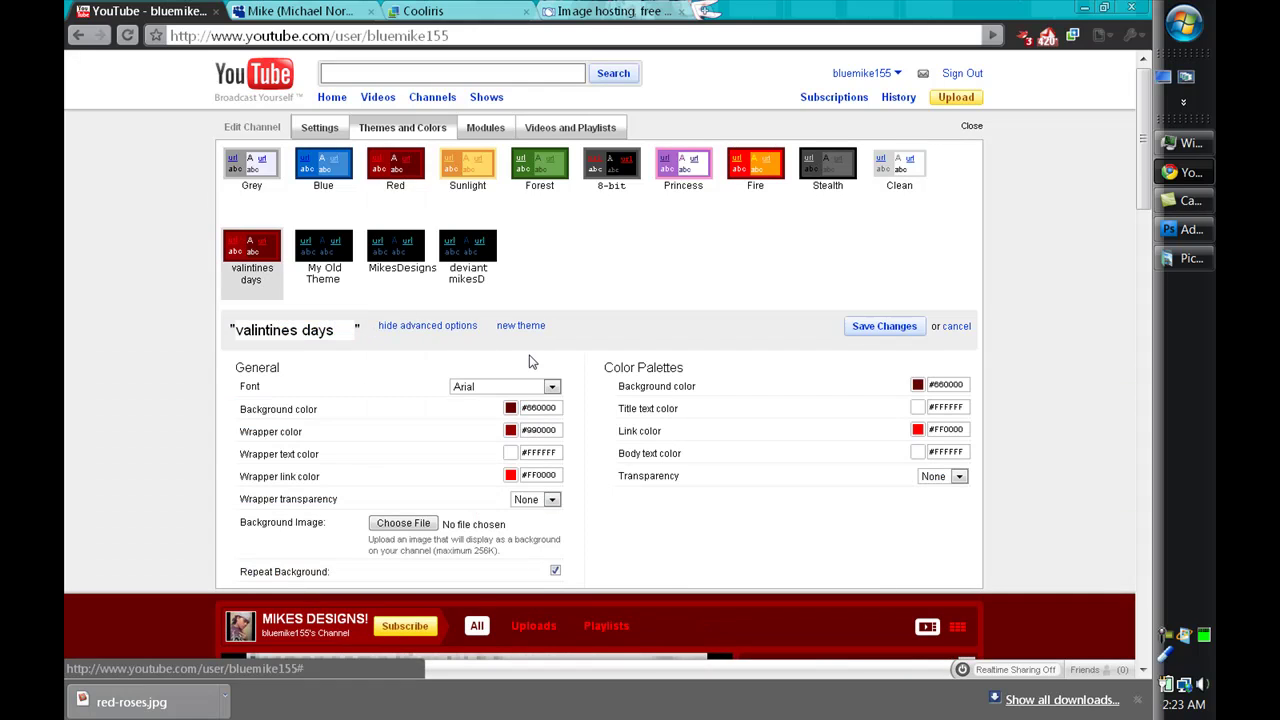
left_click(404, 523)
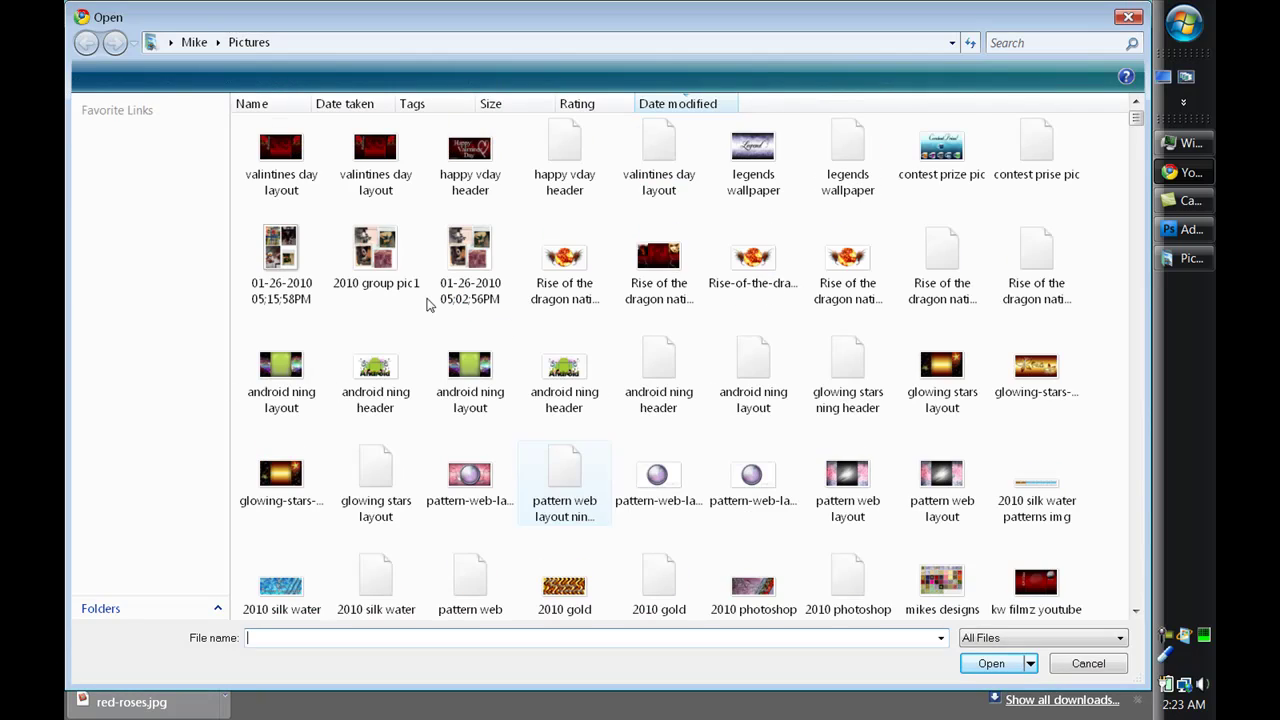
double_click(281, 150)
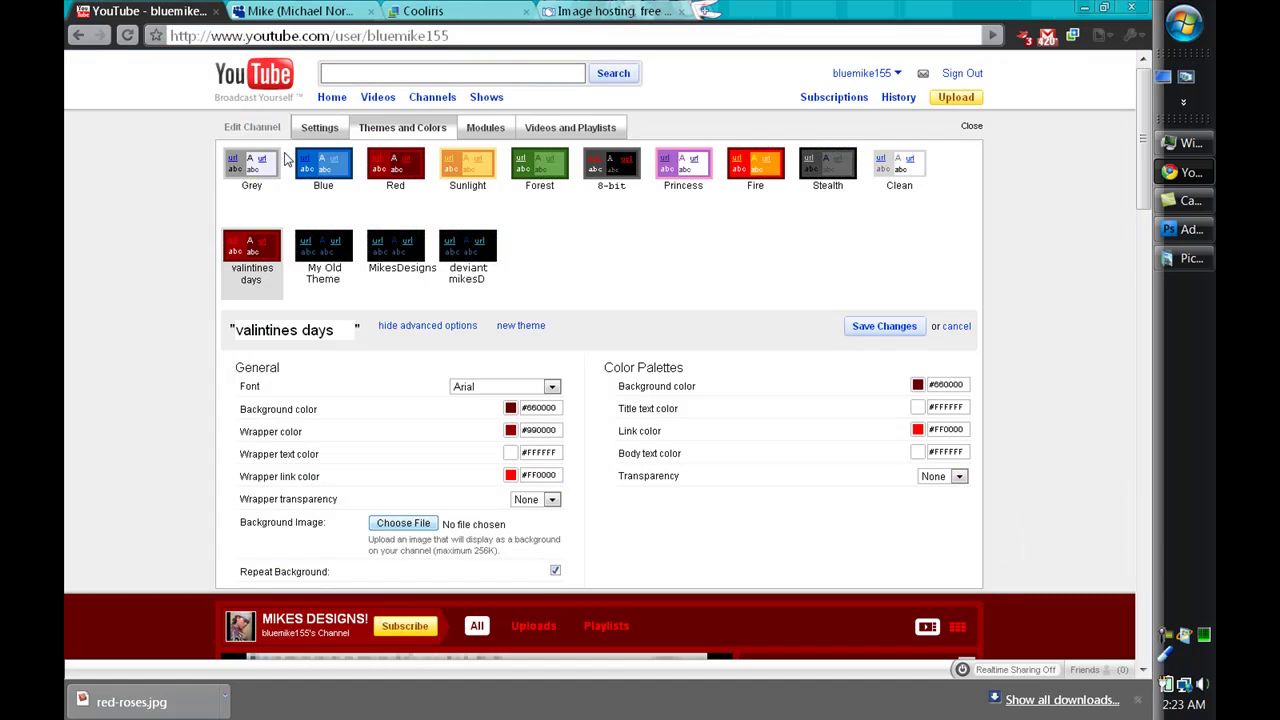
scroll(640, 495, "down", 3)
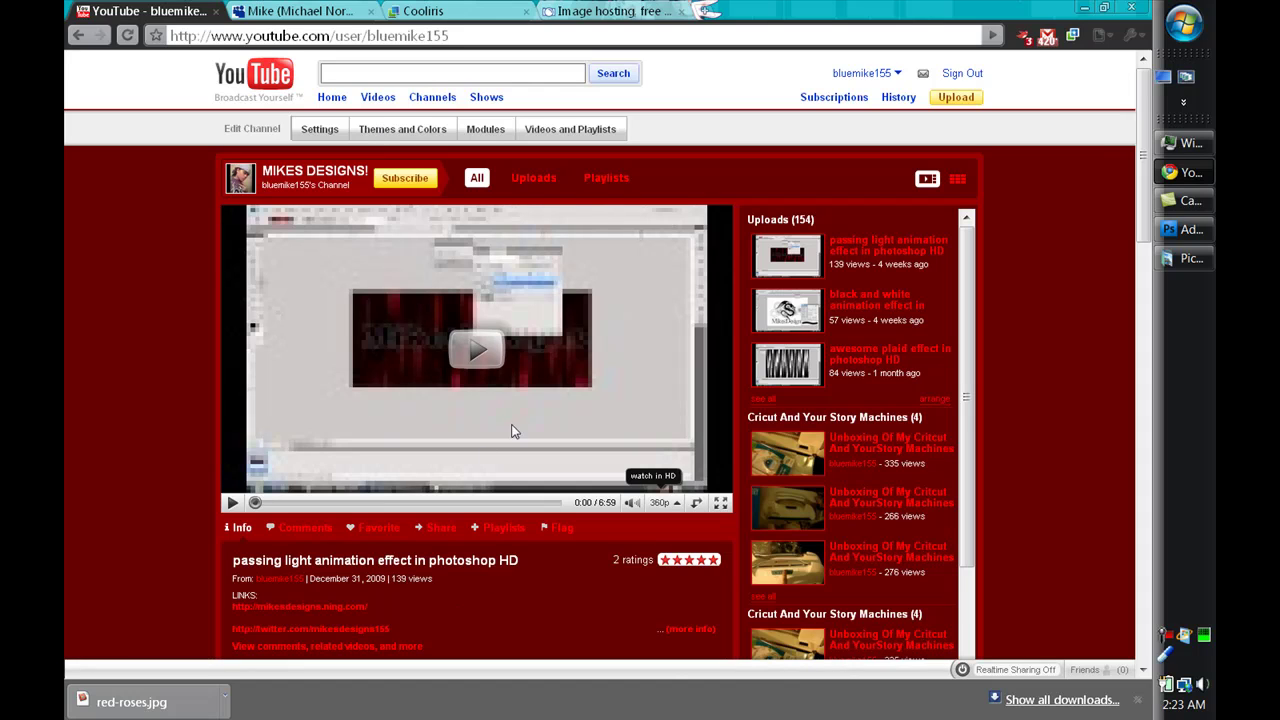
Re-save the rose layout as JPEG 'valintines day layout.jpg', replacing the old copy with a slightly lower quality.
left_click(1190, 229)
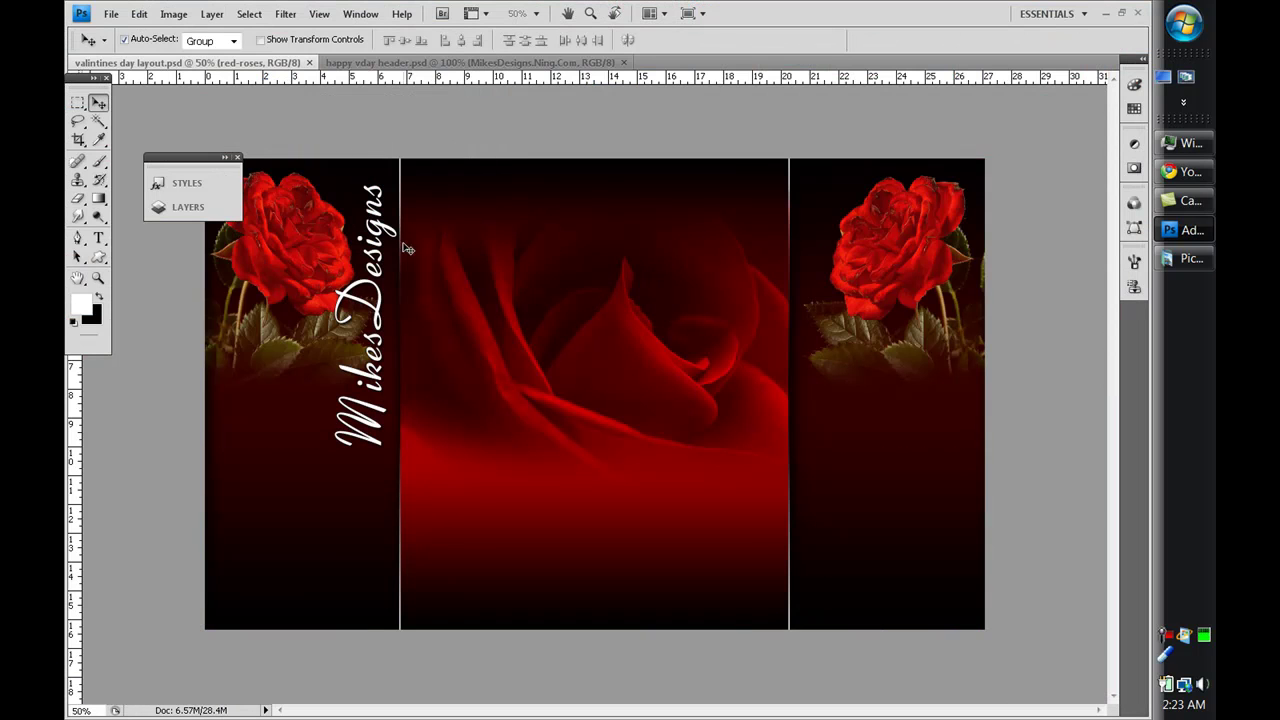
left_click(111, 14)
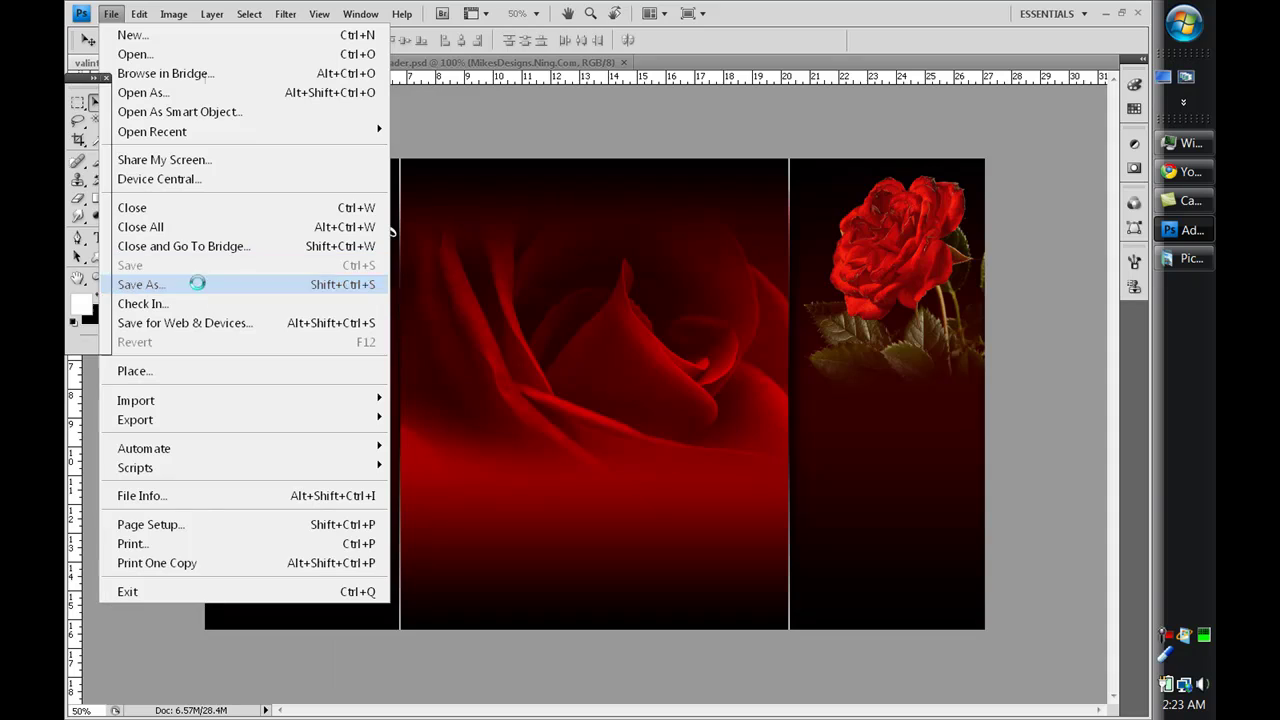
left_click(197, 284)
left_click(638, 449)
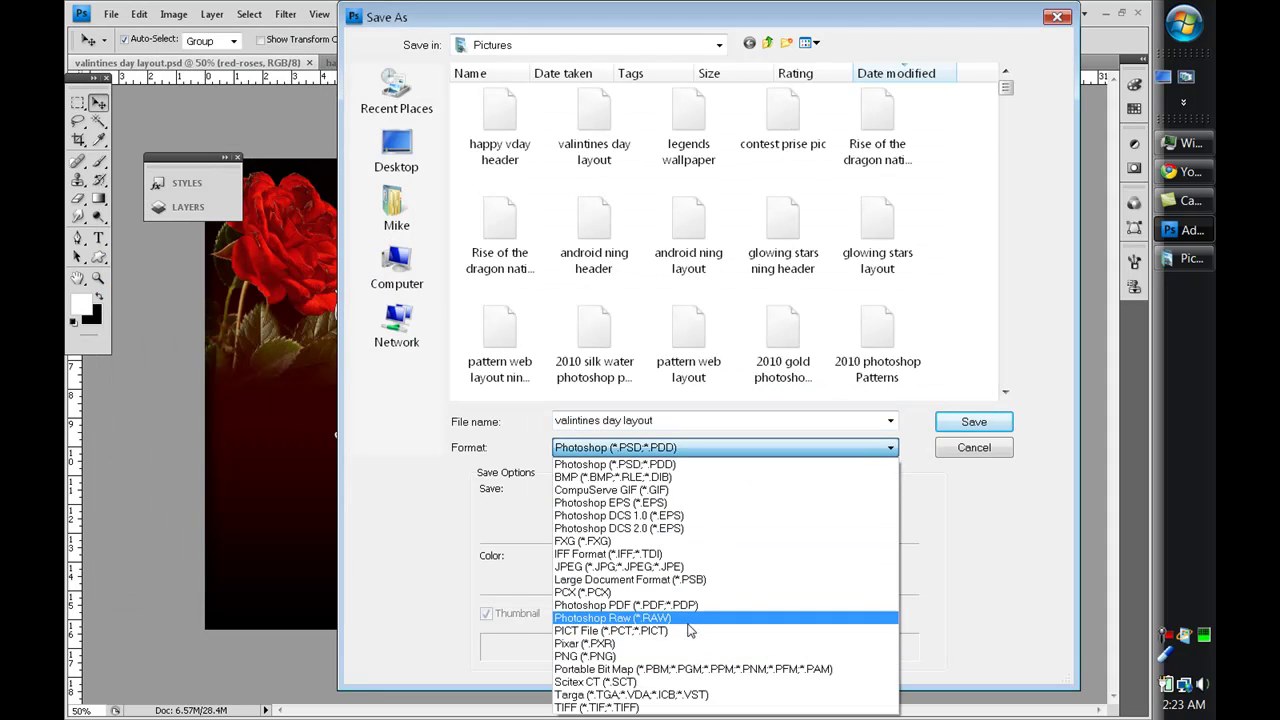
left_click(679, 567)
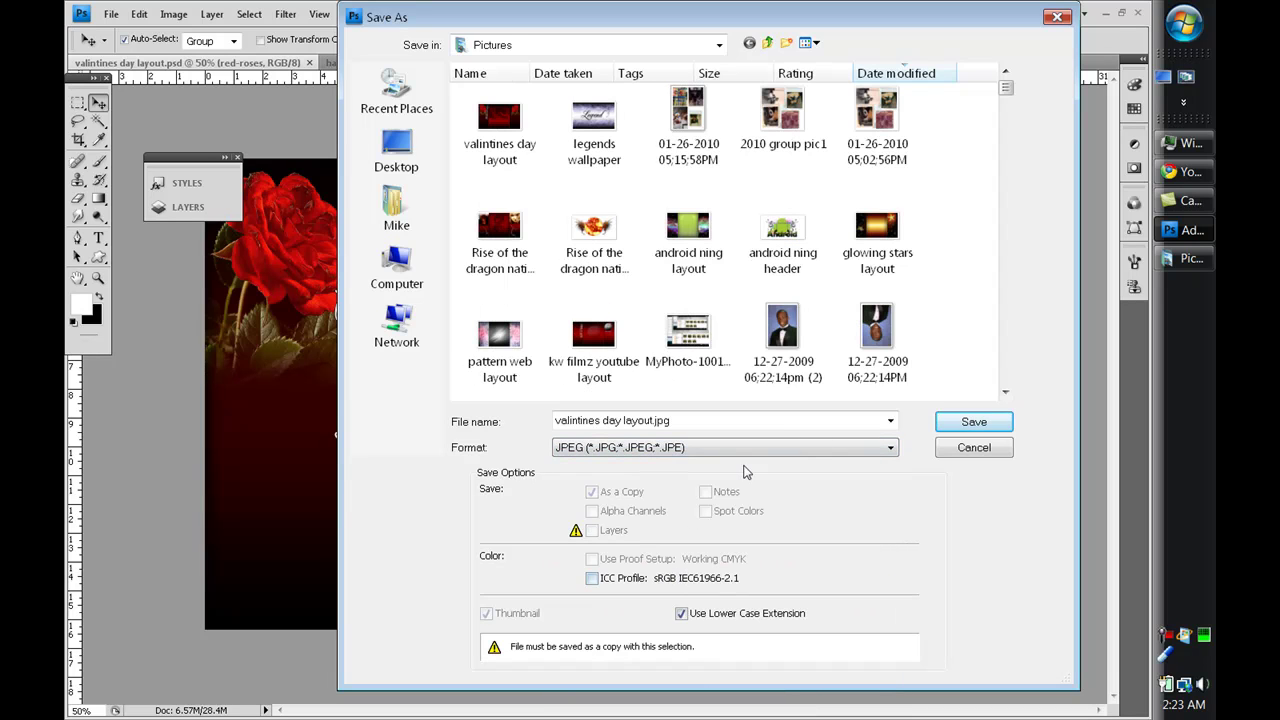
left_click(938, 423)
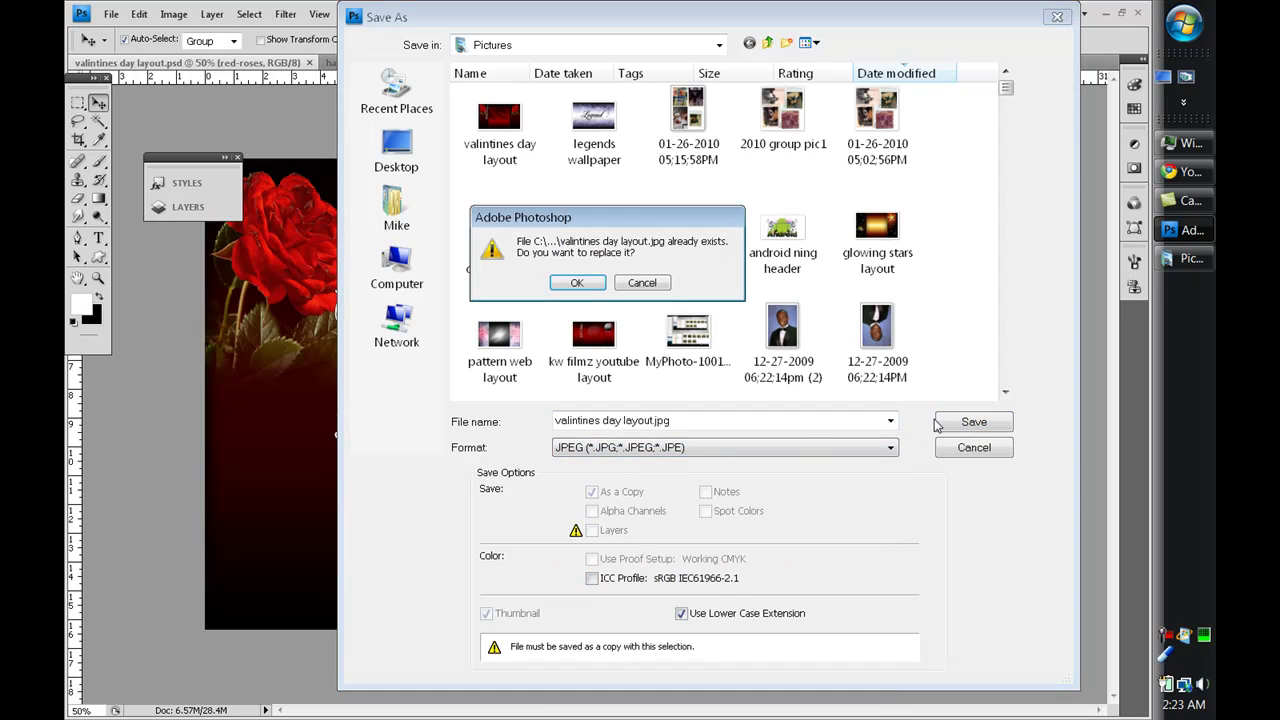
left_click(574, 281)
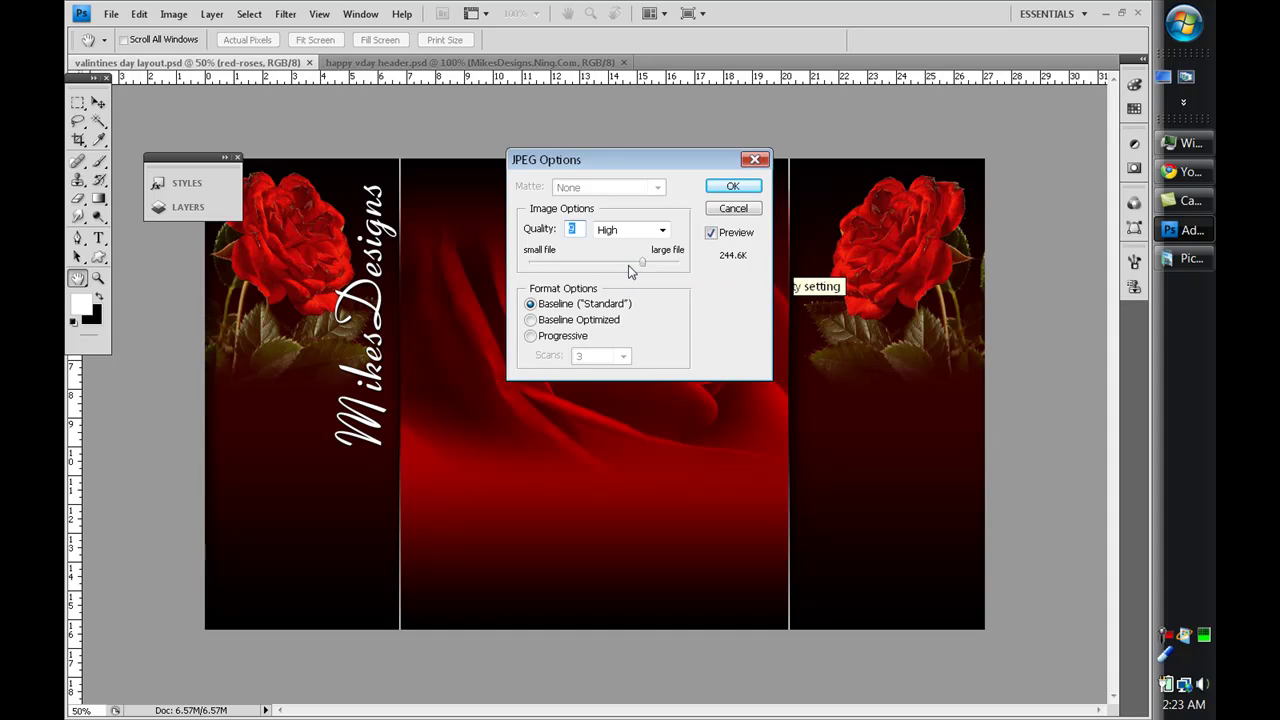
left_click_drag(641, 263, 624, 266)
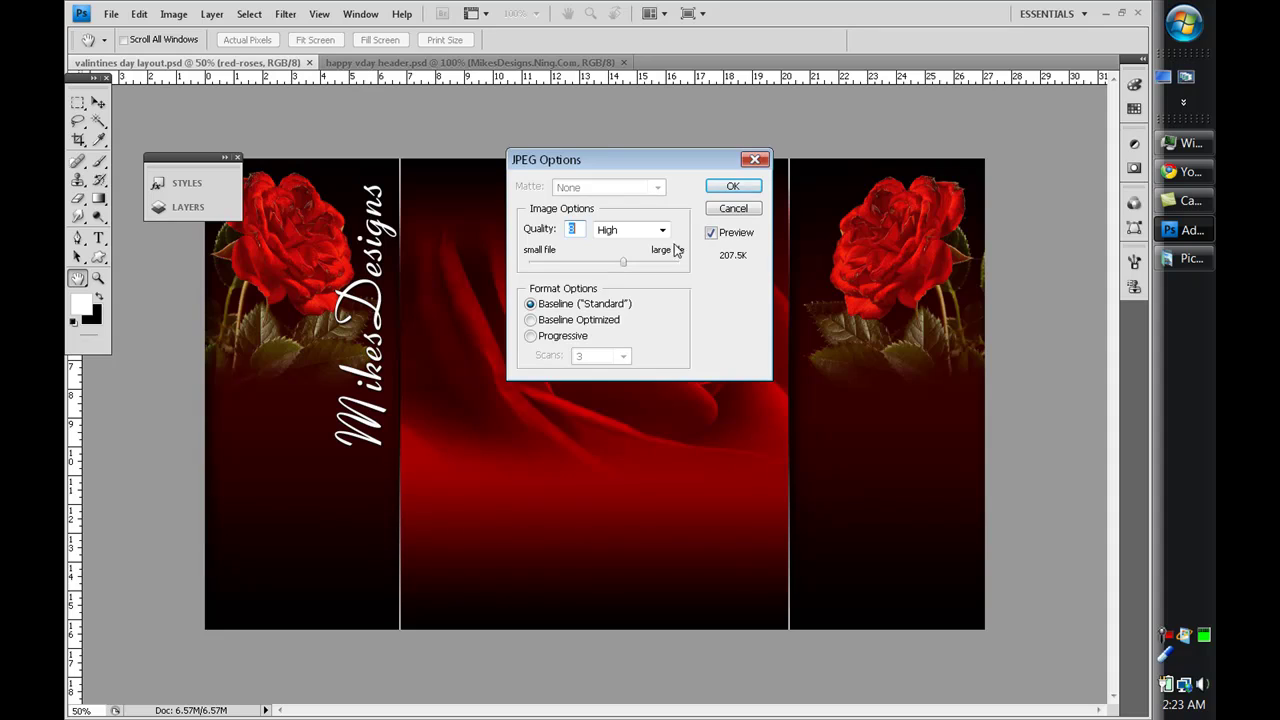
left_click(733, 186)
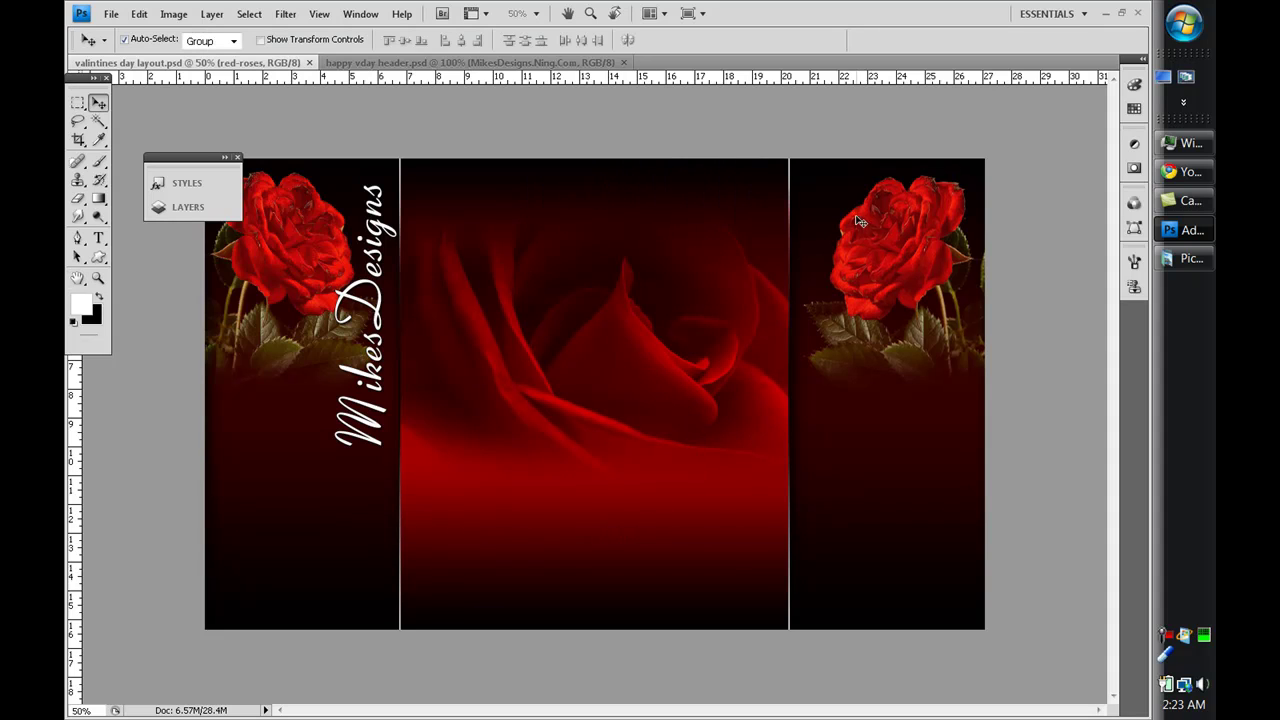
Select the valintines days theme and upload 'valintines day layout' as its background image.
left_click(1105, 13)
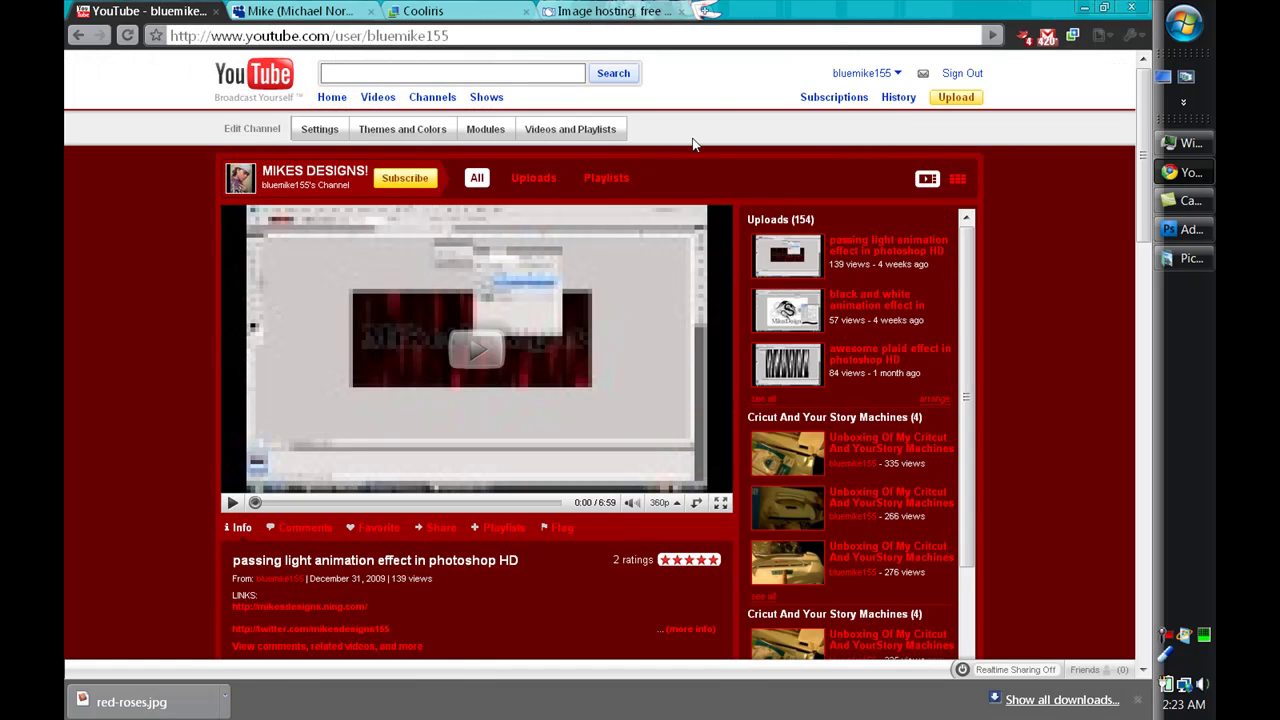
left_click(390, 132)
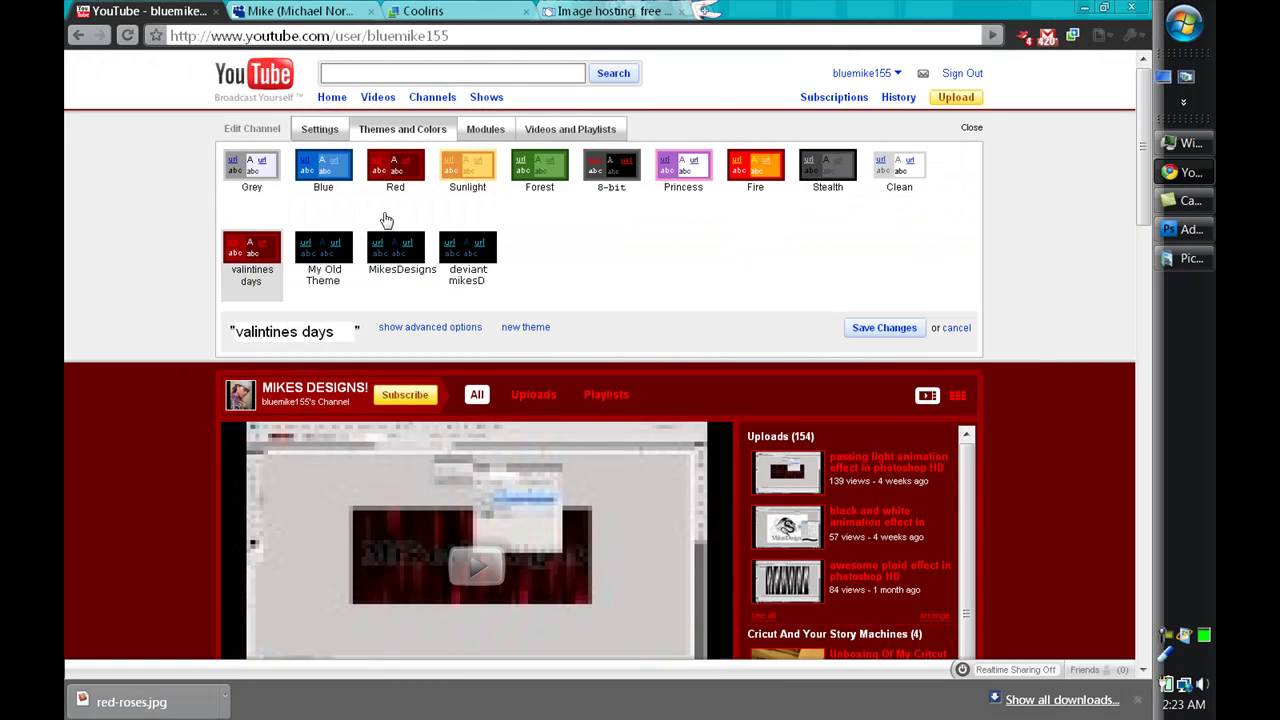
left_click(268, 273)
left_click(410, 326)
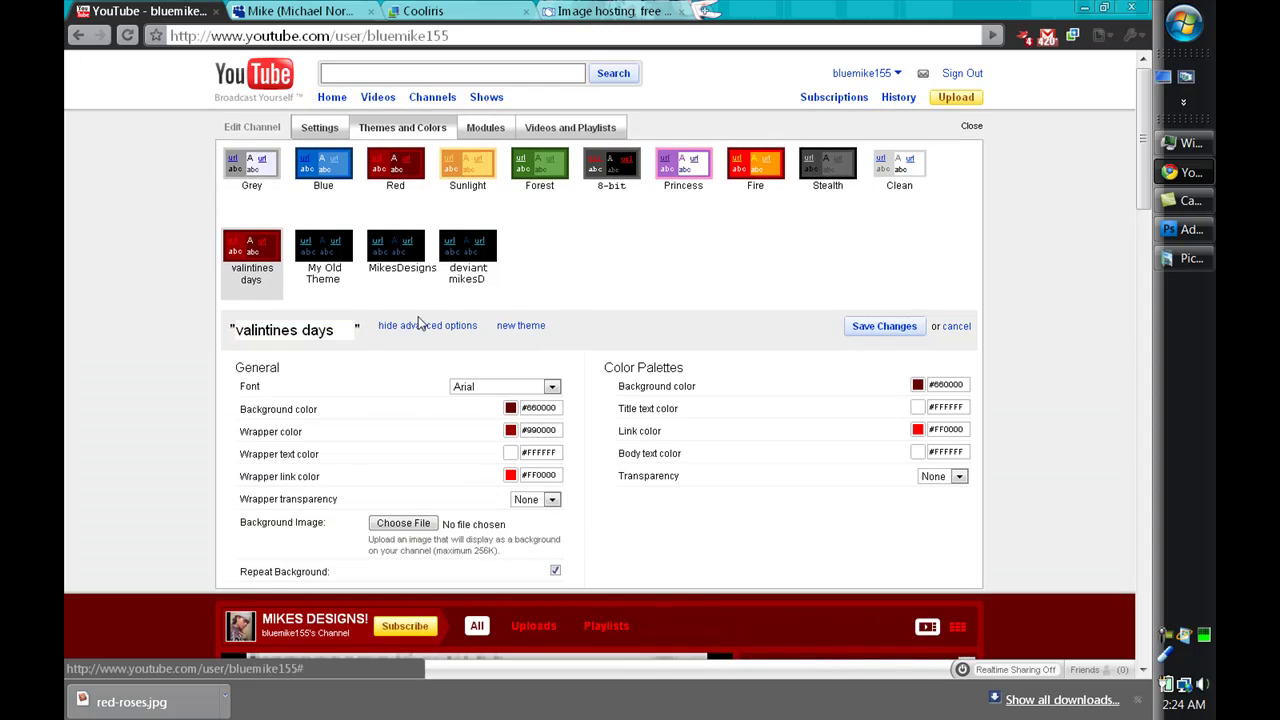
scroll(510, 445, "down", 2)
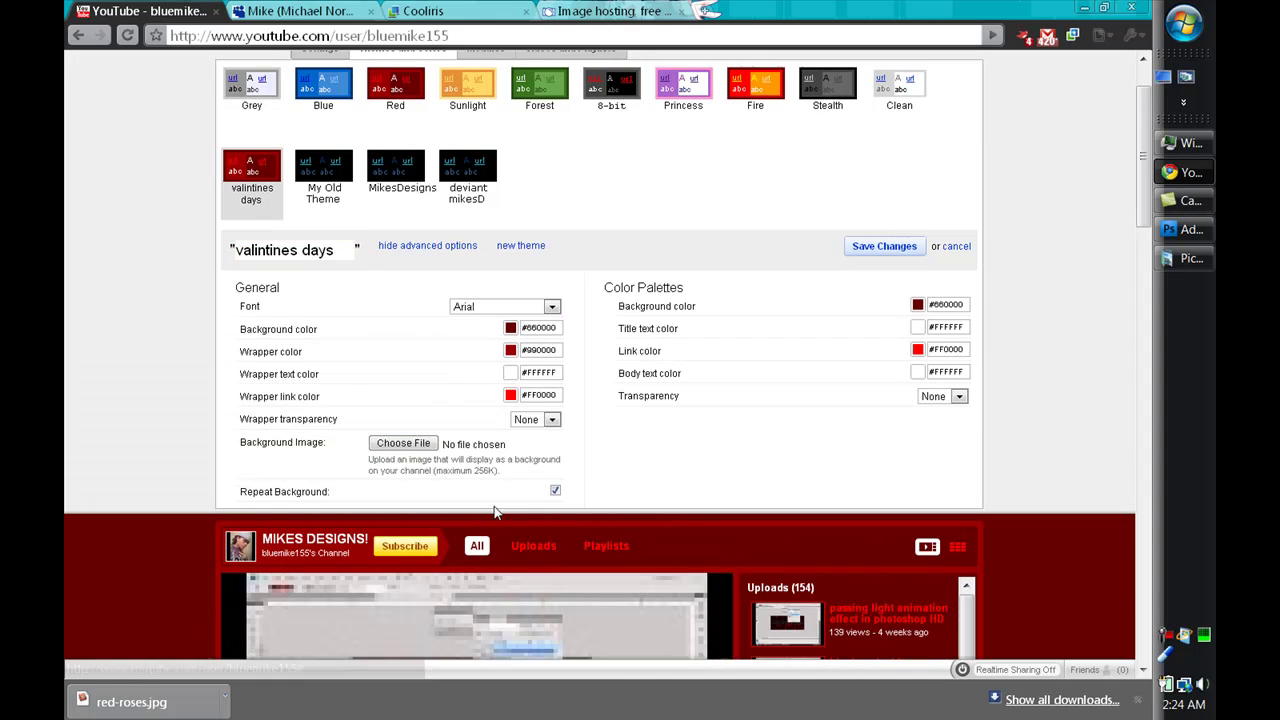
left_click(474, 430)
left_click(281, 190)
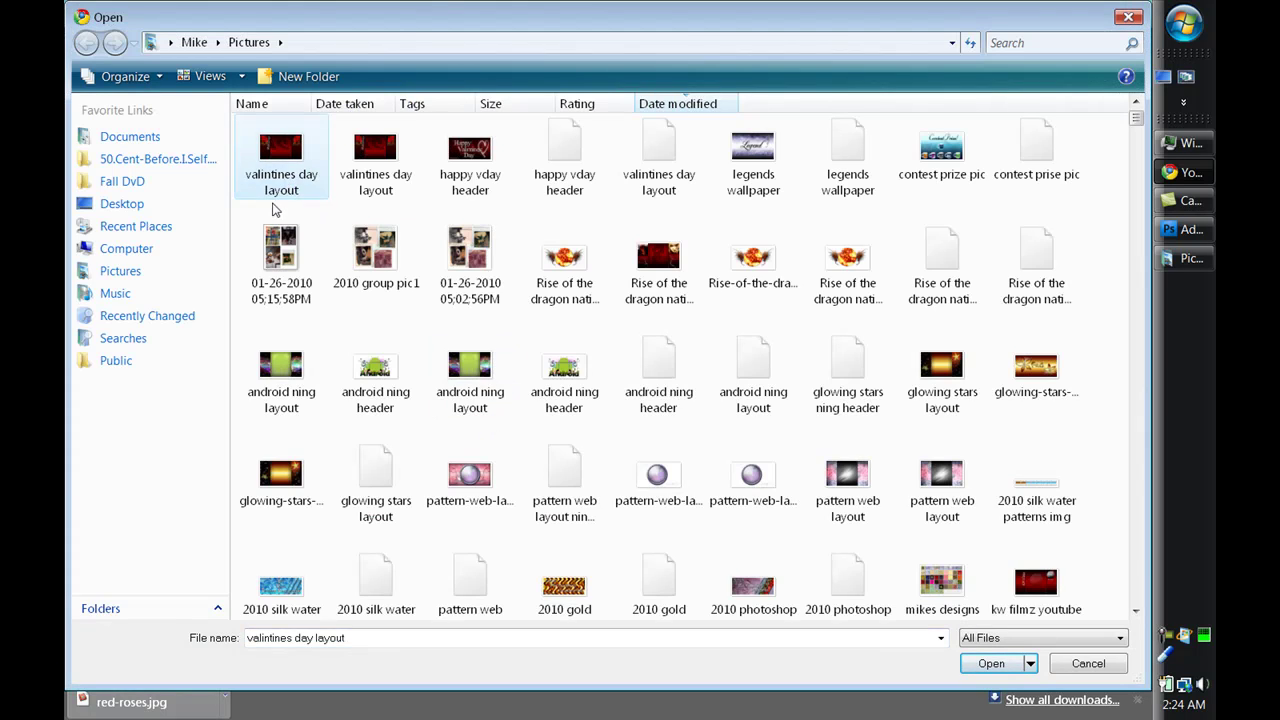
double_click(296, 150)
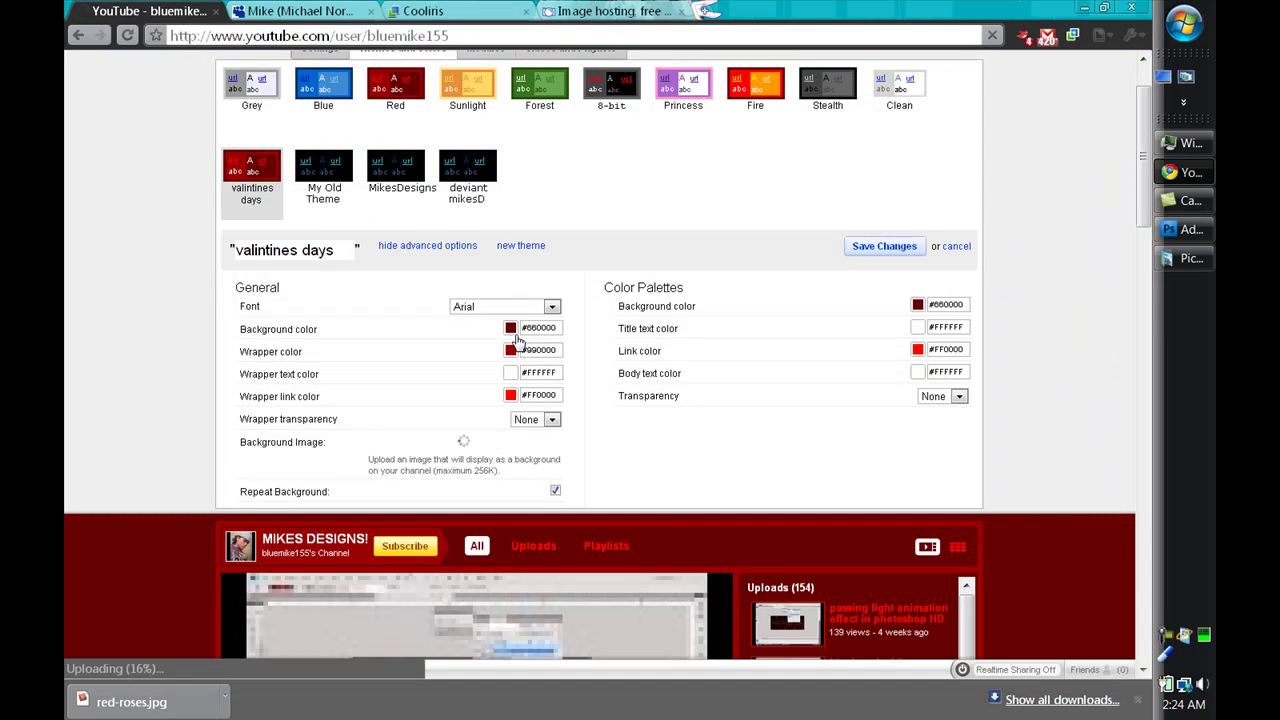
scroll(657, 442, "down", 3)
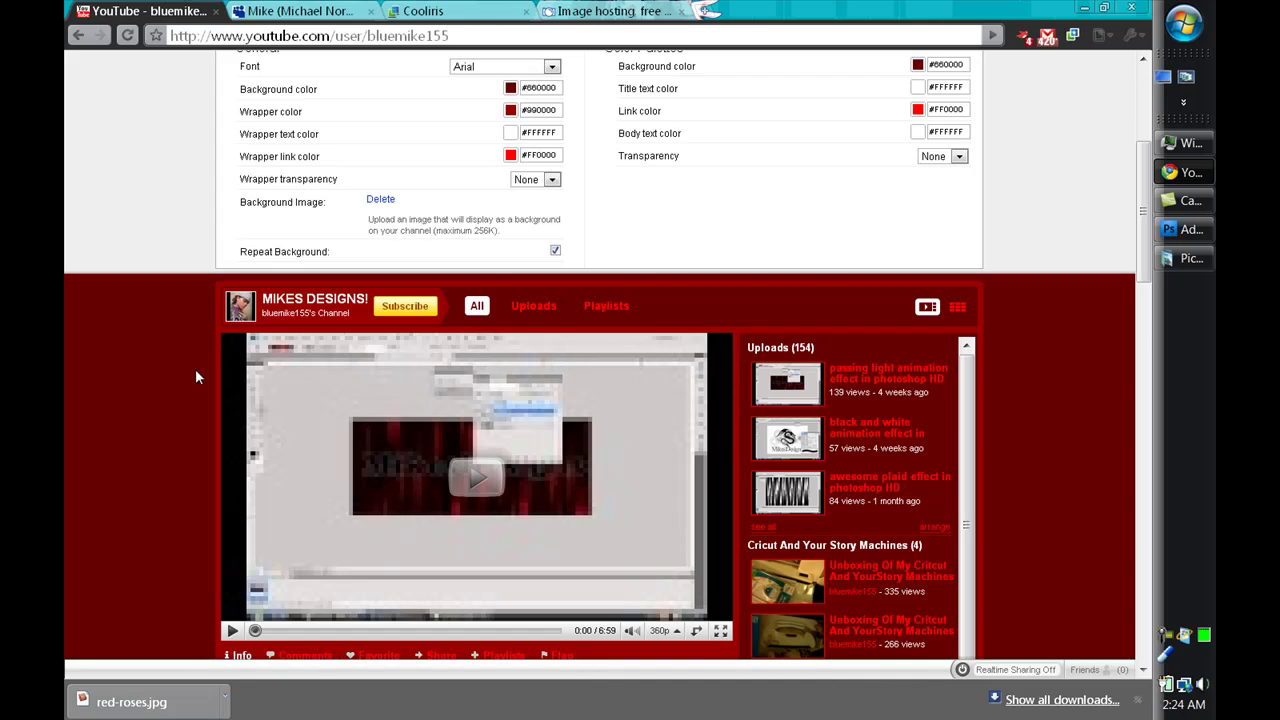
scroll(596, 328, "down", 5)
scroll(596, 330, "up", 10)
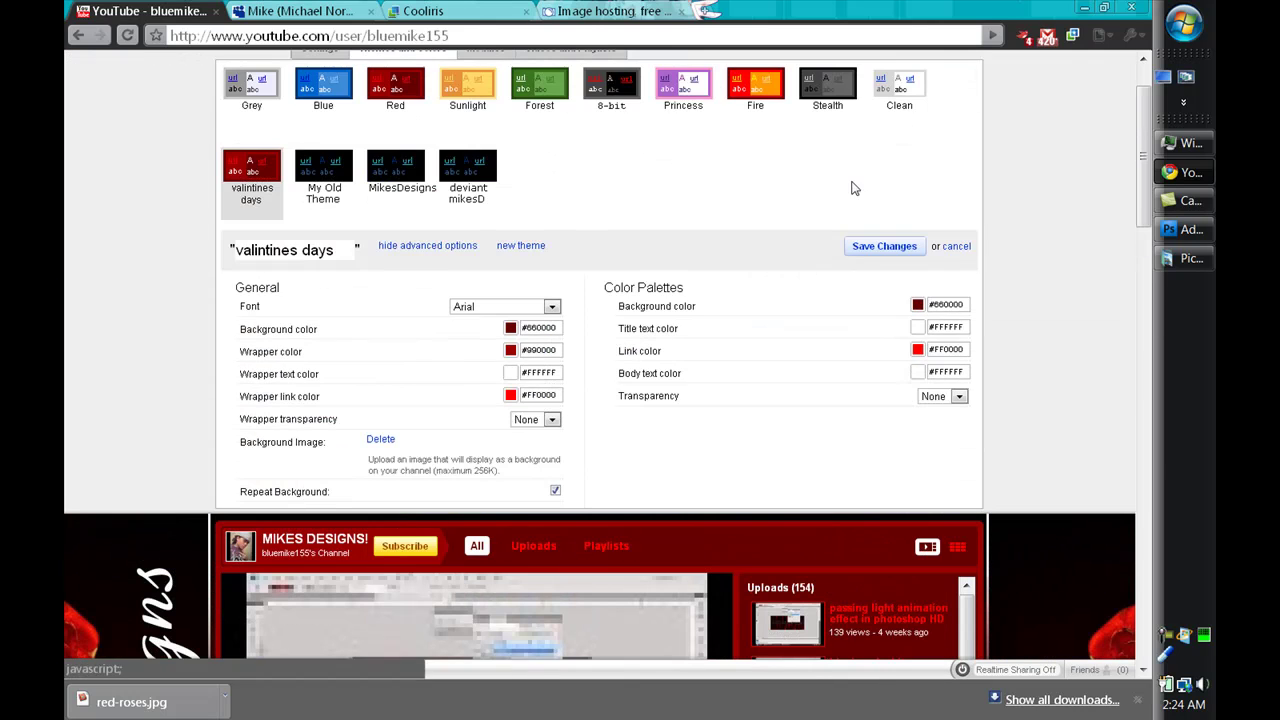
Save the theme changes, review the rose-background channel page, and reset the zoom to normal.
left_click(862, 249)
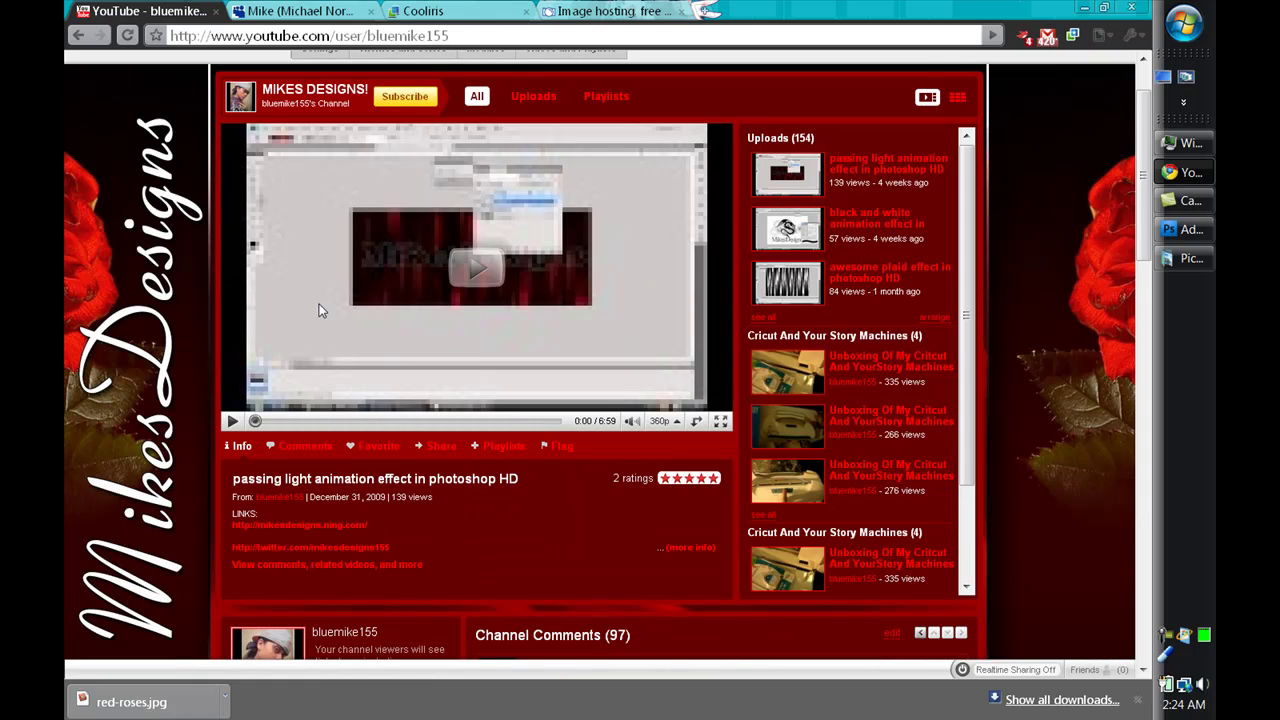
scroll(191, 330, "down", 5)
scroll(195, 340, "up", 3)
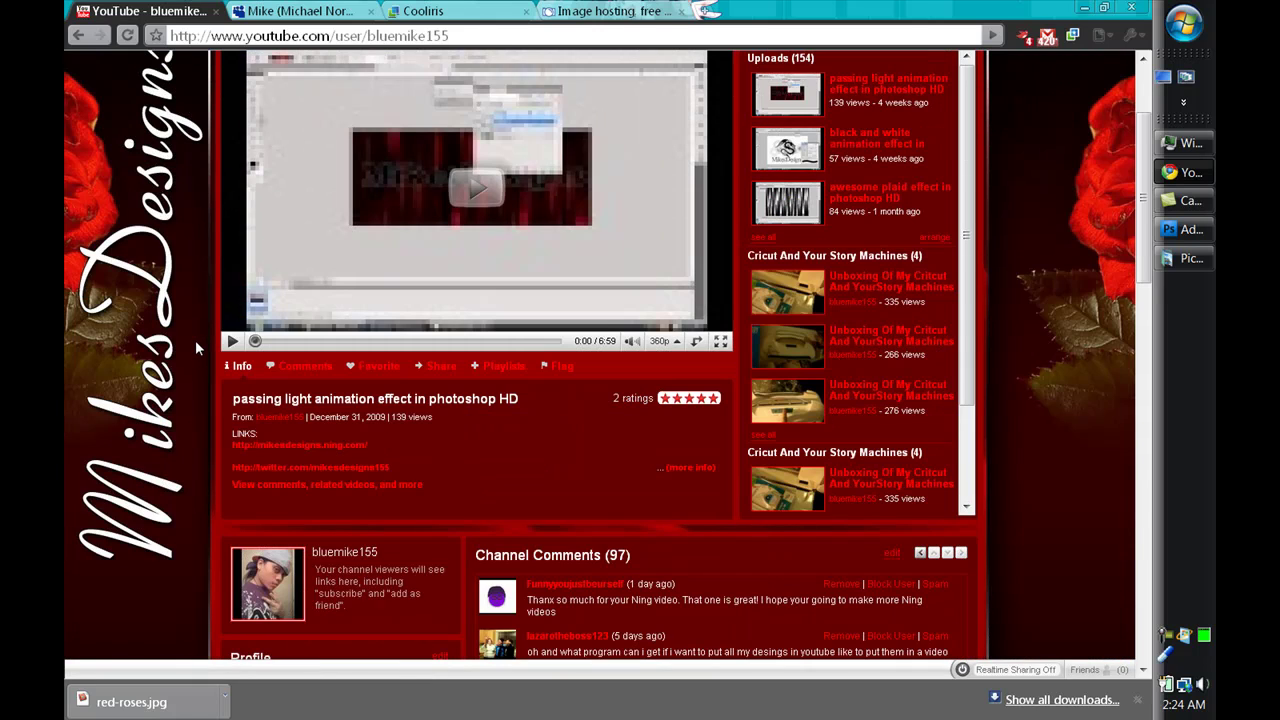
scroll(195, 340, "down", 10)
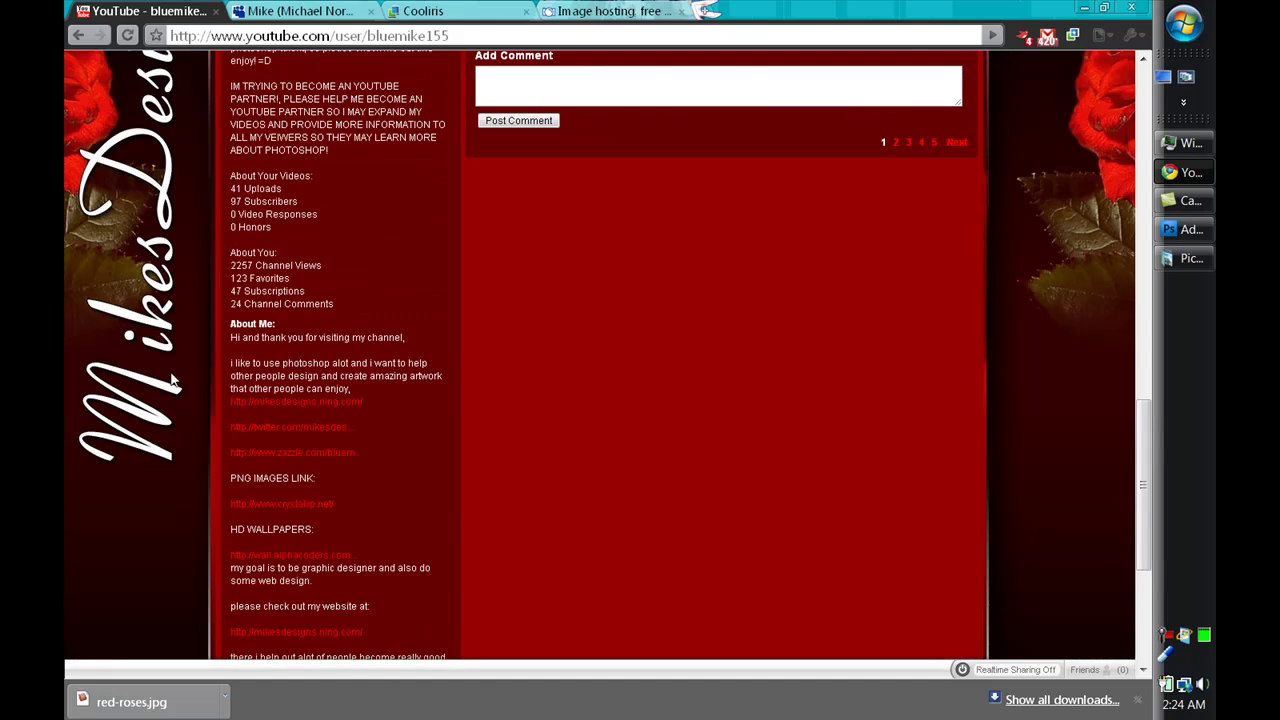
scroll(172, 378, "up", 10)
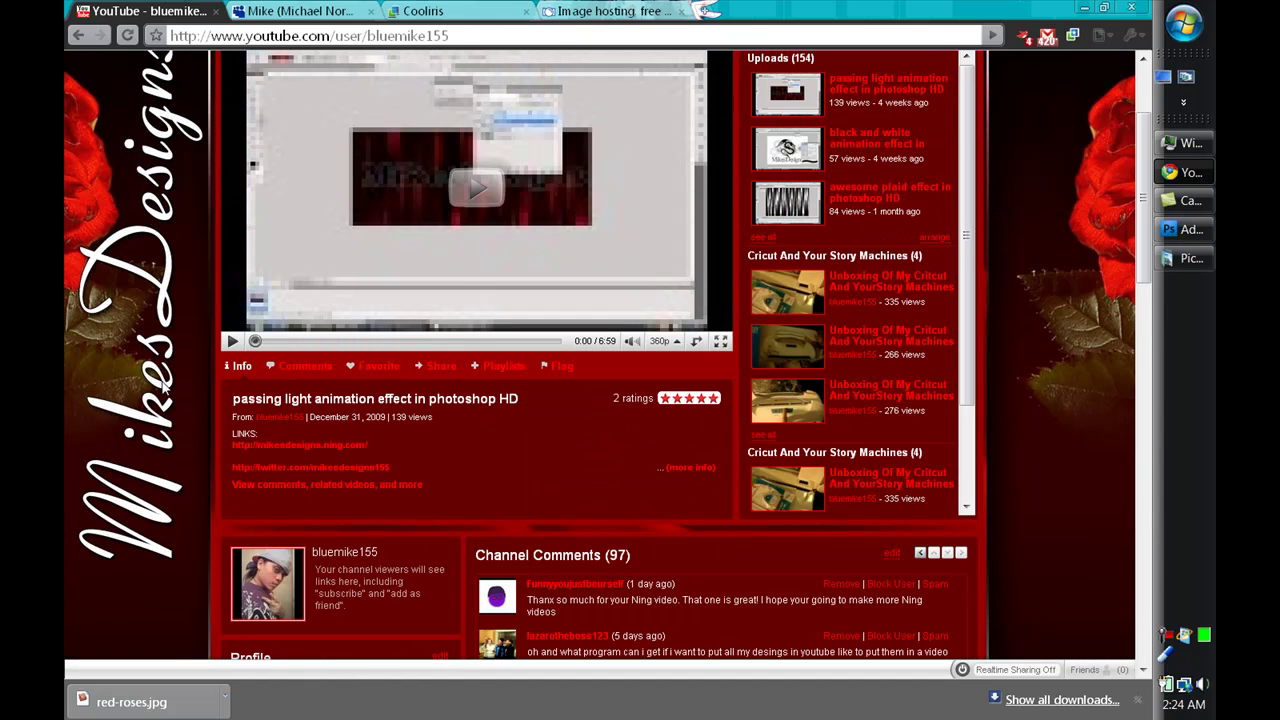
scroll(163, 385, "down", 1)
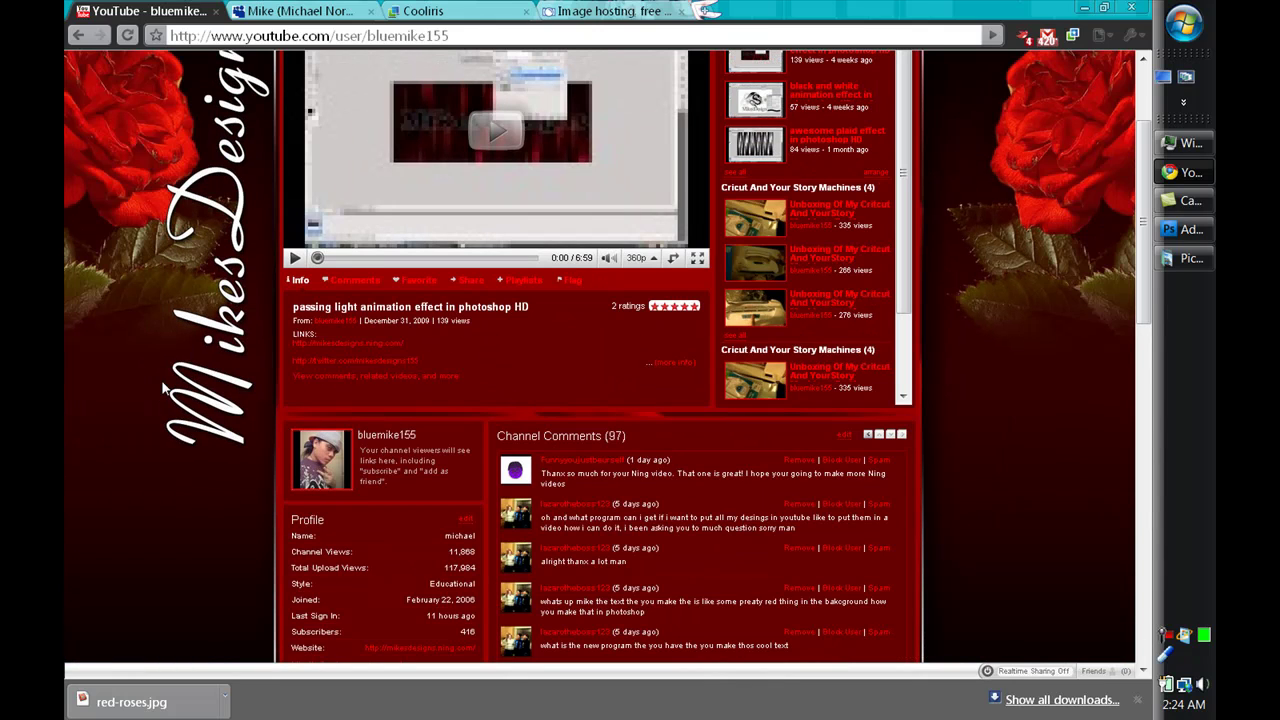
scroll(163, 388, "down", 1)
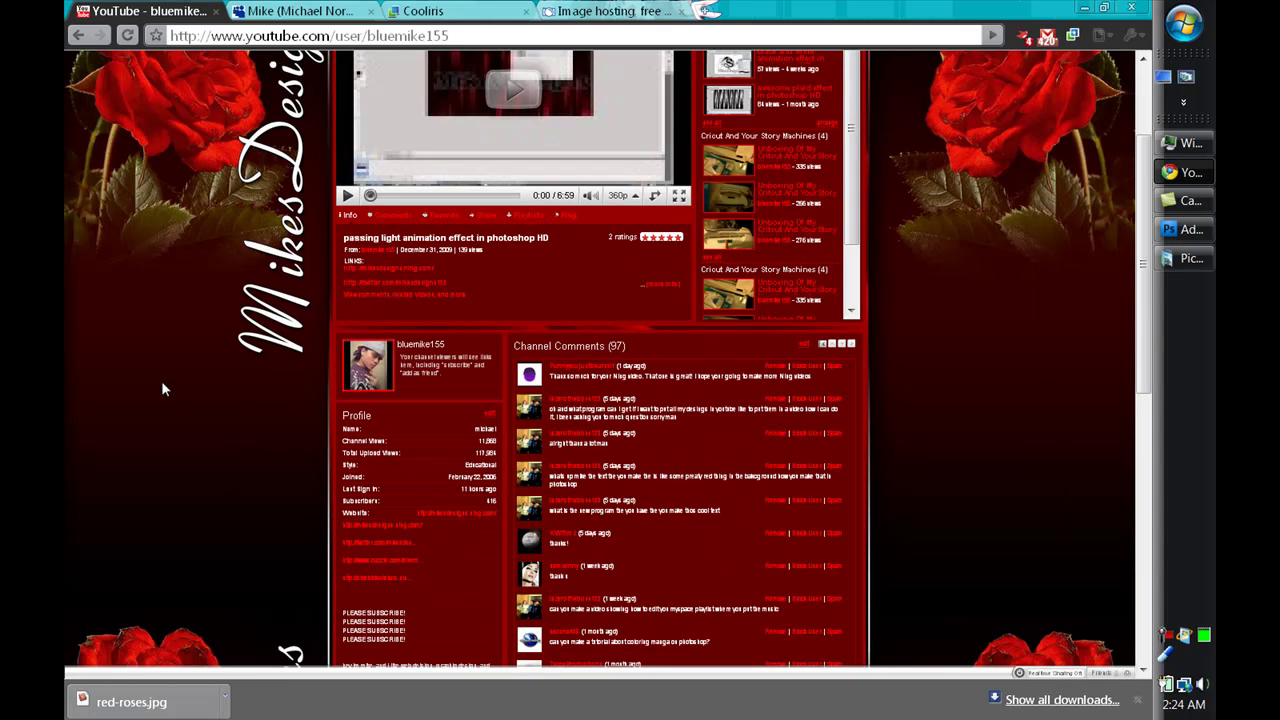
scroll(161, 380, "up", 3)
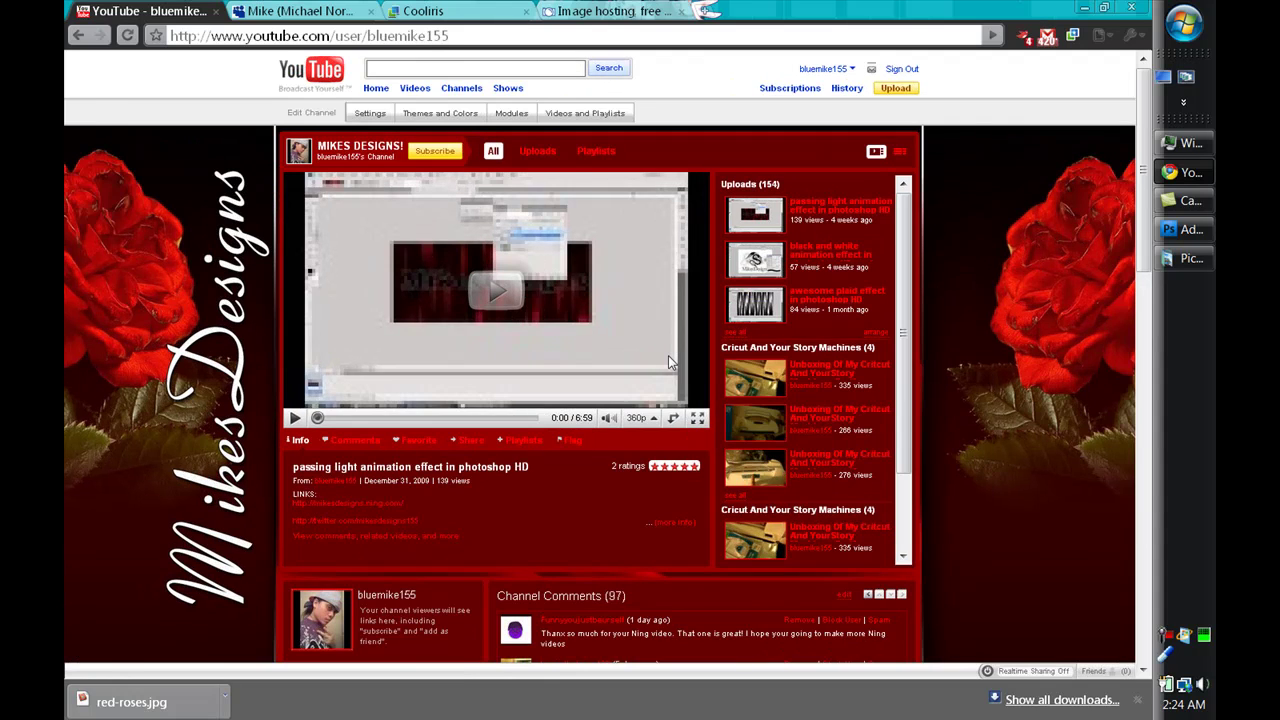
key("ctrl+0")
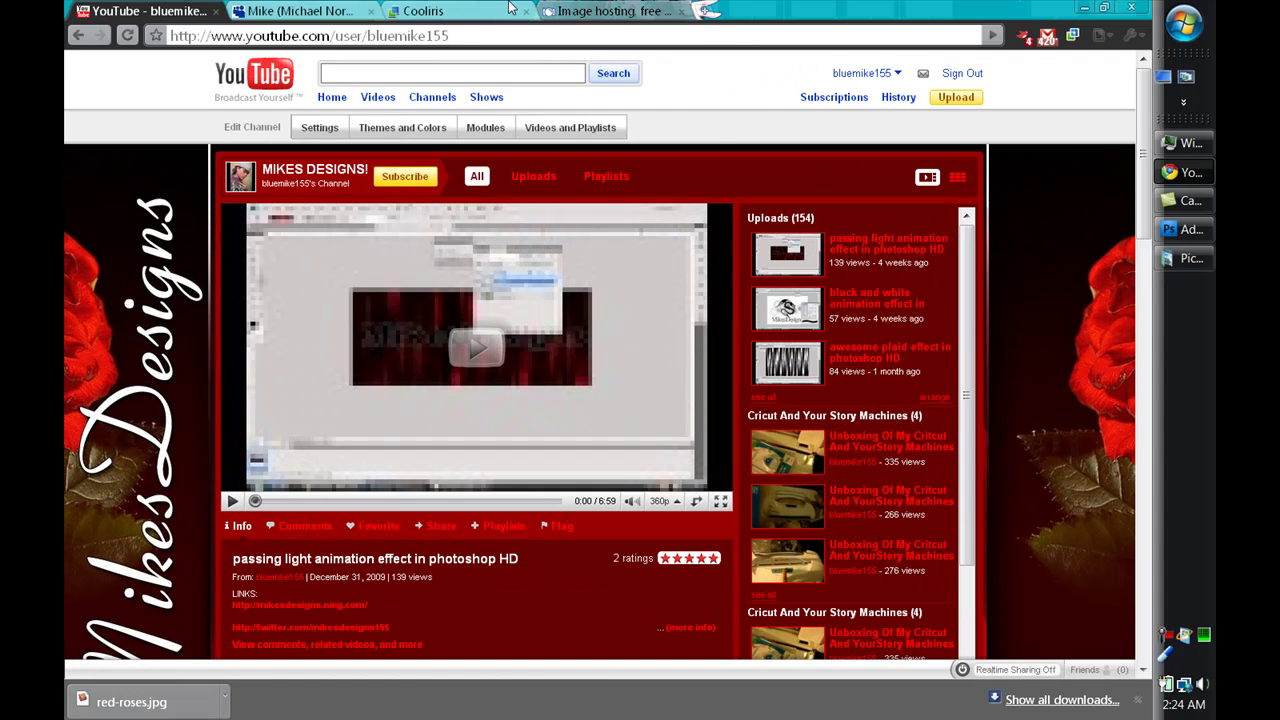
On the MySpace Valentine's Day profile, choose Customize Profile from the Profile menu.
left_click(300, 11)
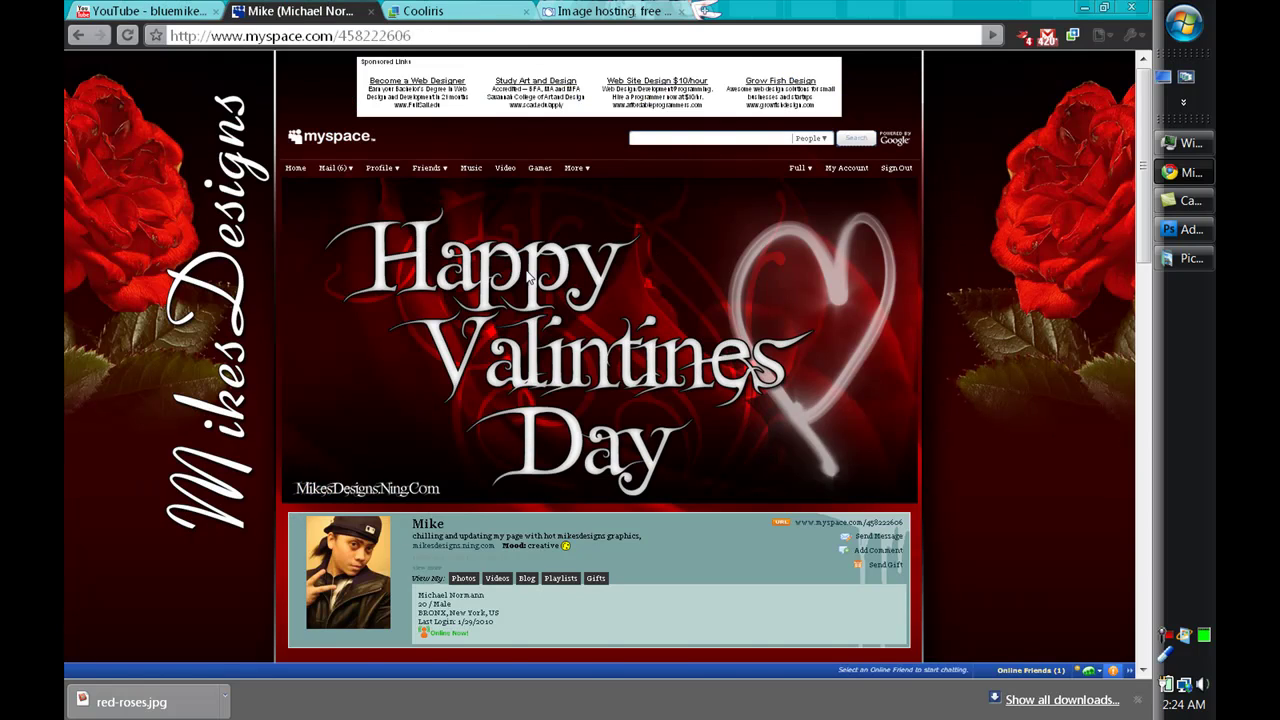
scroll(528, 277, "down", 3)
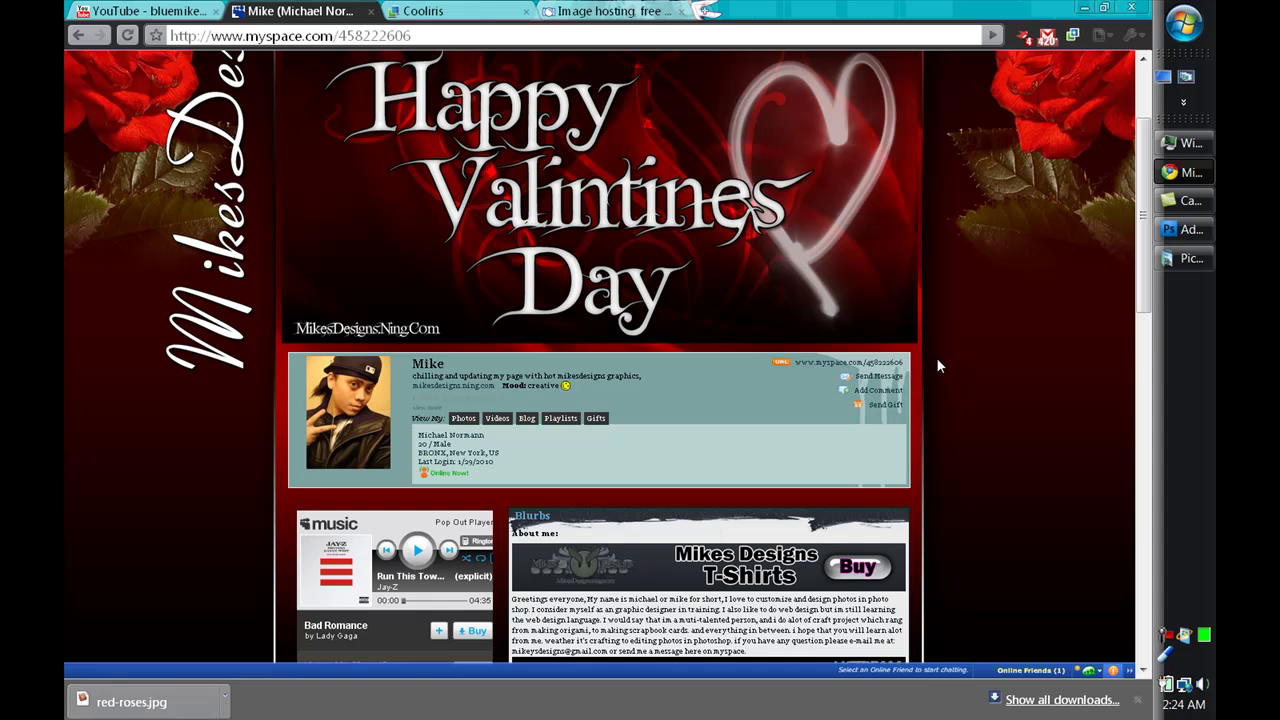
scroll(923, 385, "up", 3)
mouse_move(384, 172)
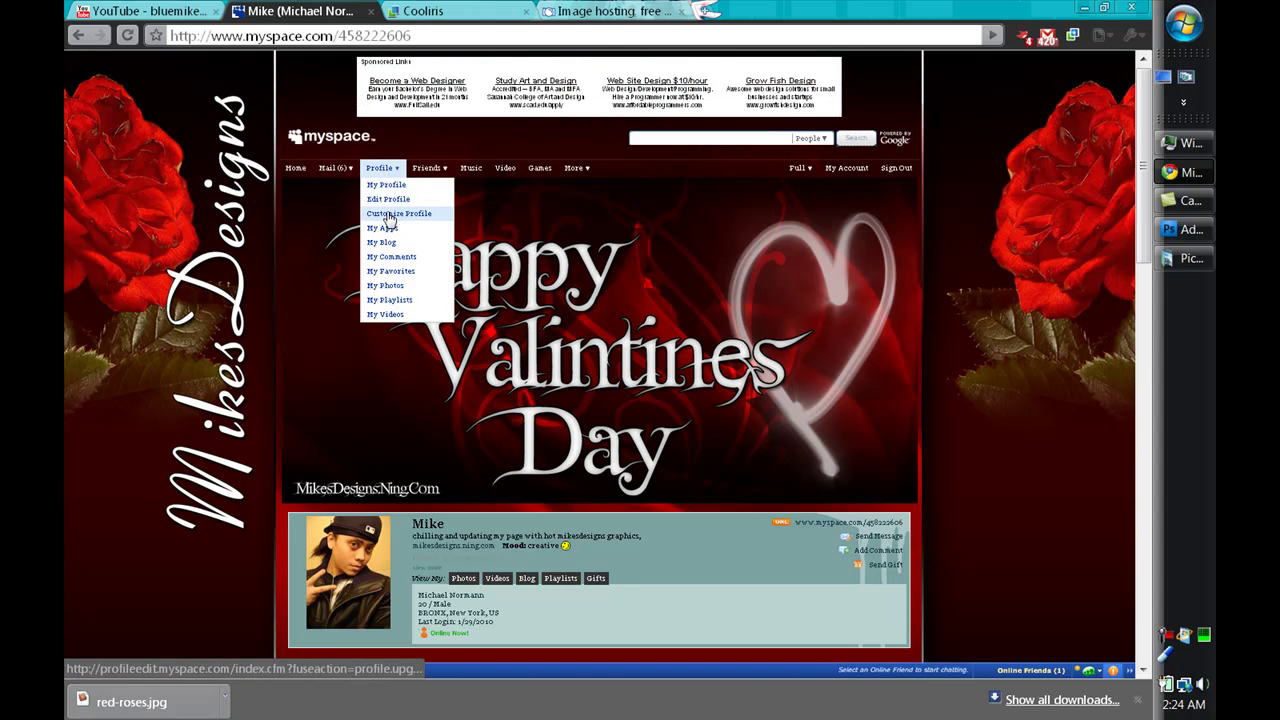
left_click(390, 216)
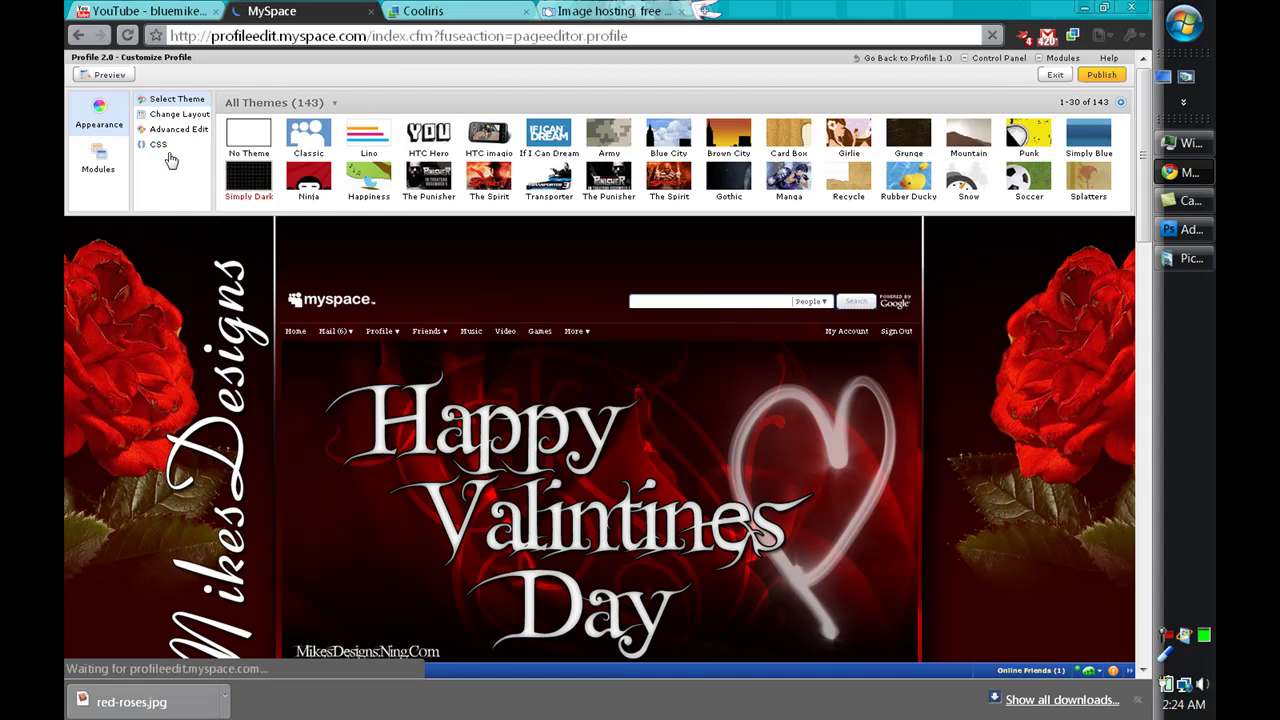
Show the profile CSS and highlight the div.contentTop rule and its header image file name.
left_click(169, 152)
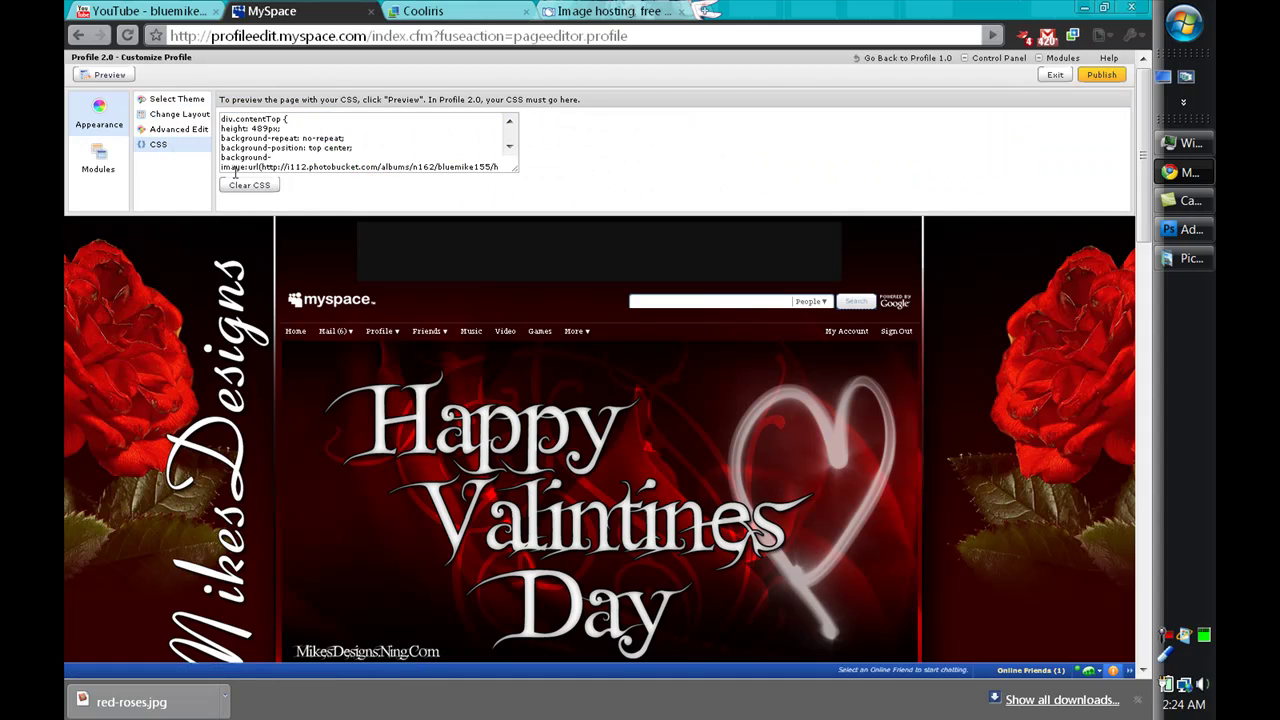
left_click_drag(222, 115, 366, 155)
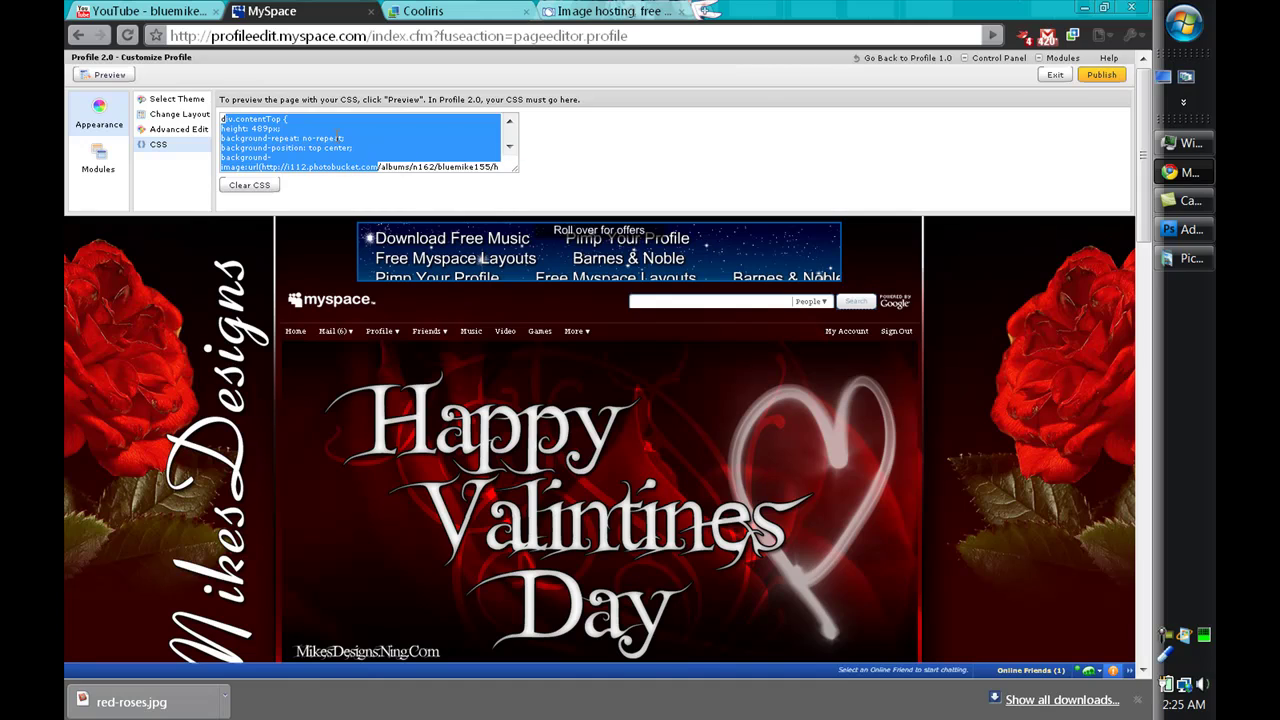
left_click(338, 136)
scroll(278, 152, "down", 1)
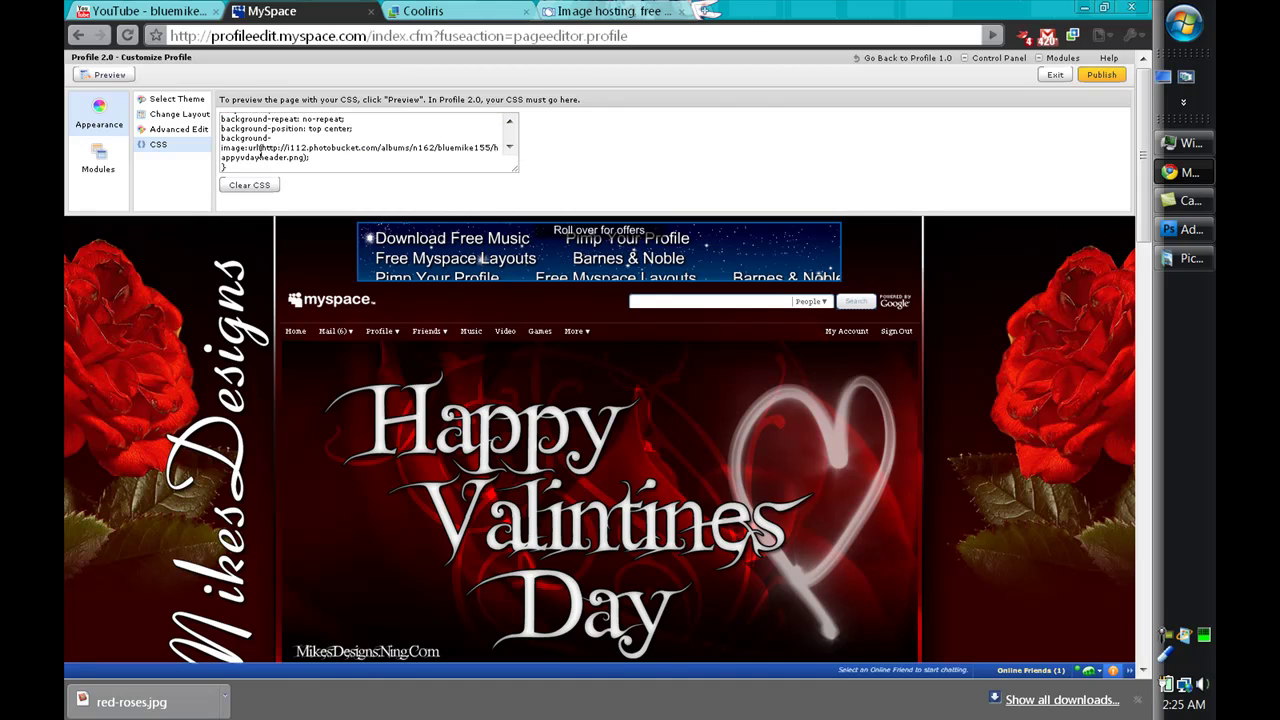
left_click_drag(260, 157, 296, 160)
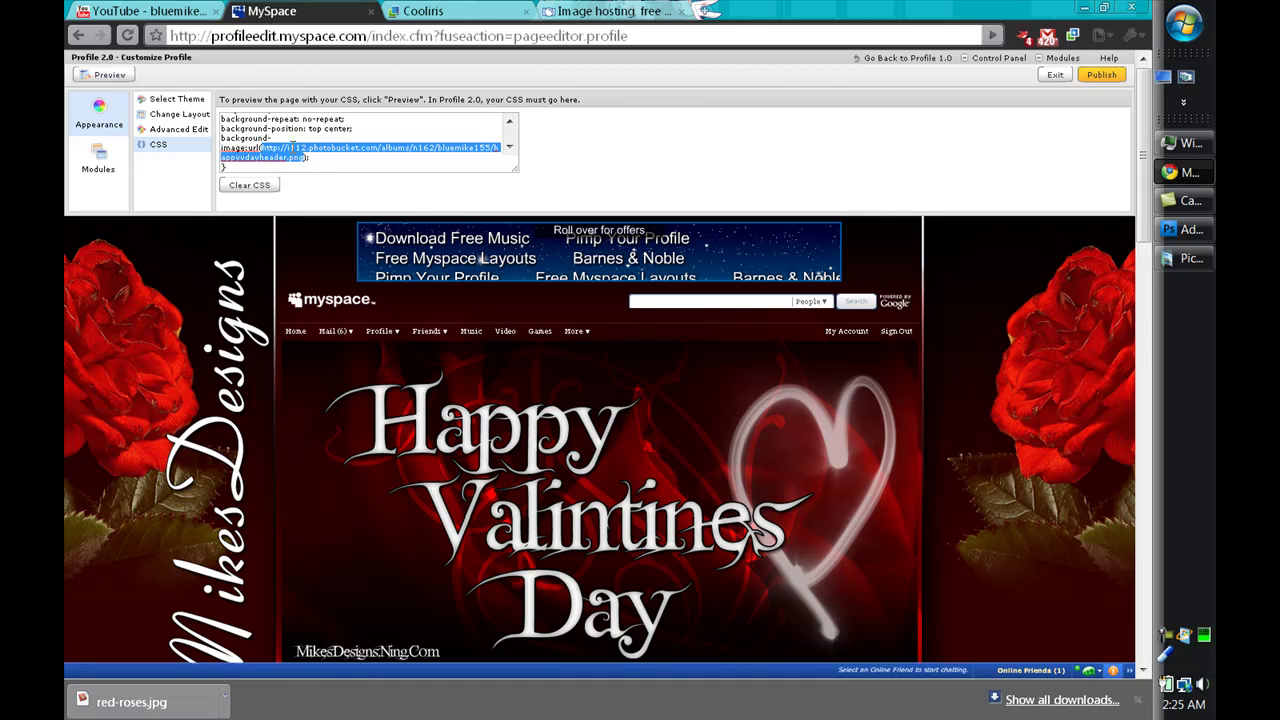
Compare with Photobucket's Direct Link, then highlight the 489px header height in the CSS.
left_click(605, 11)
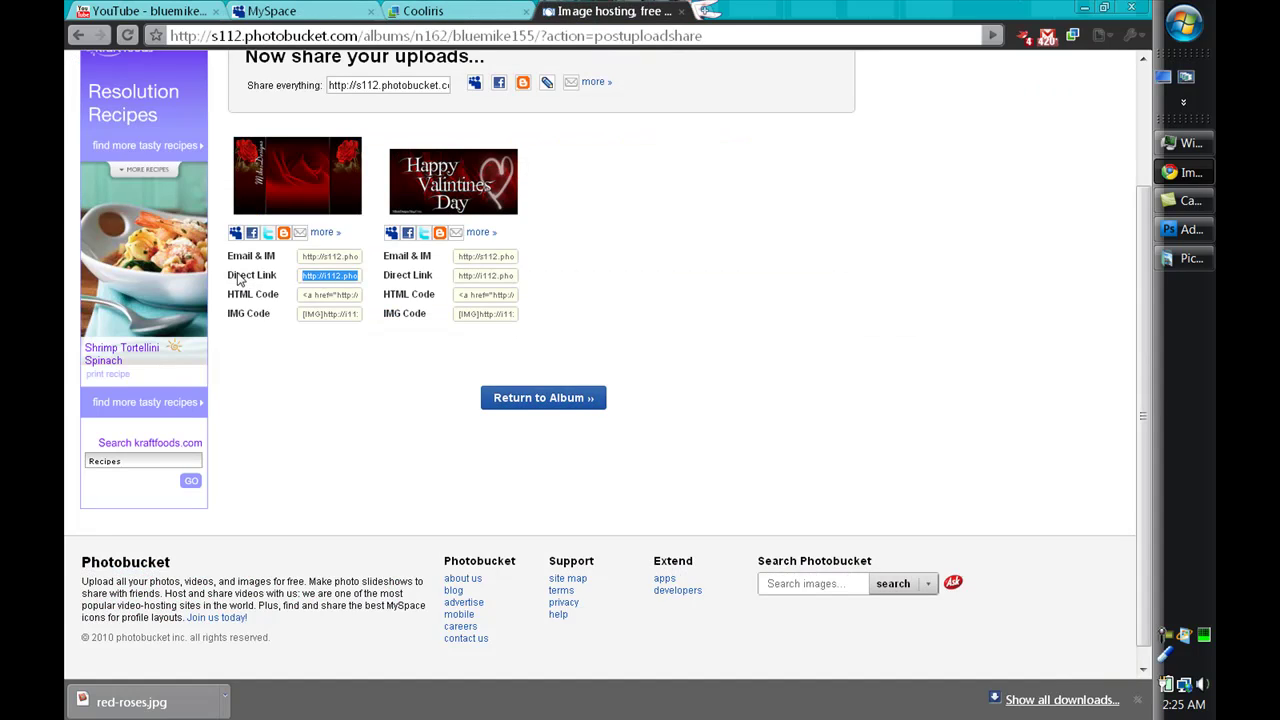
left_click(341, 280)
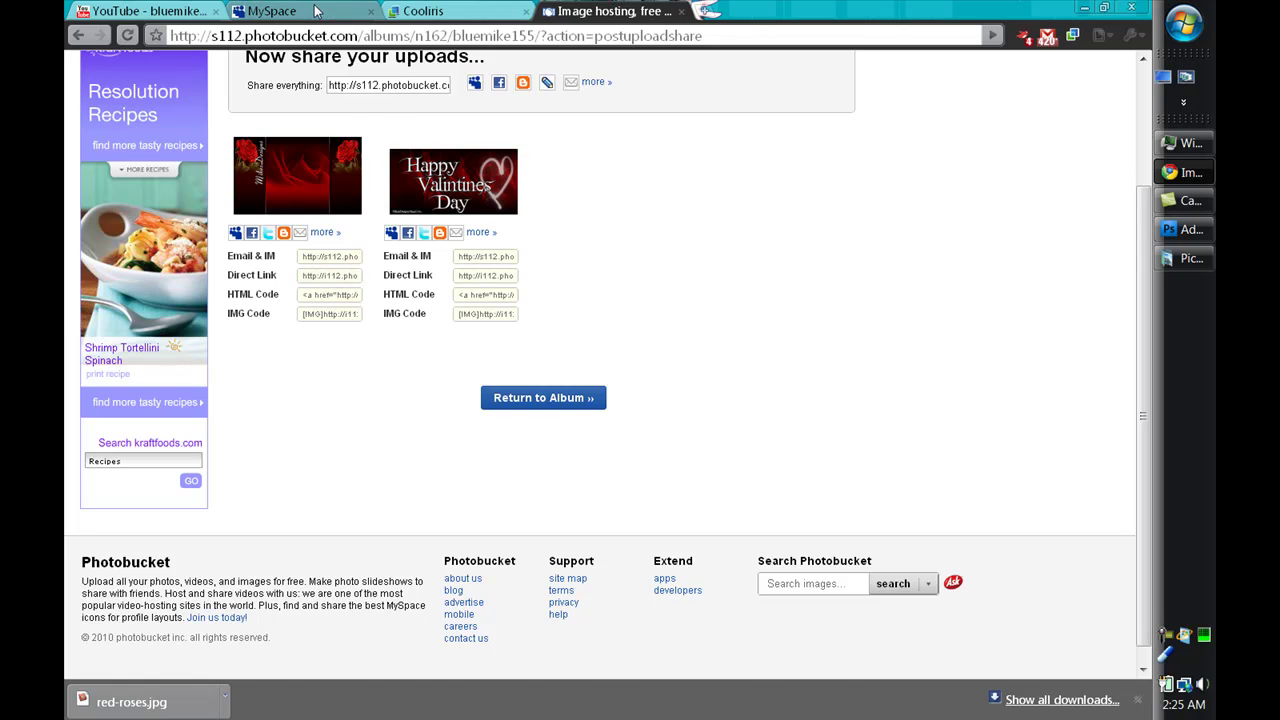
left_click(270, 11)
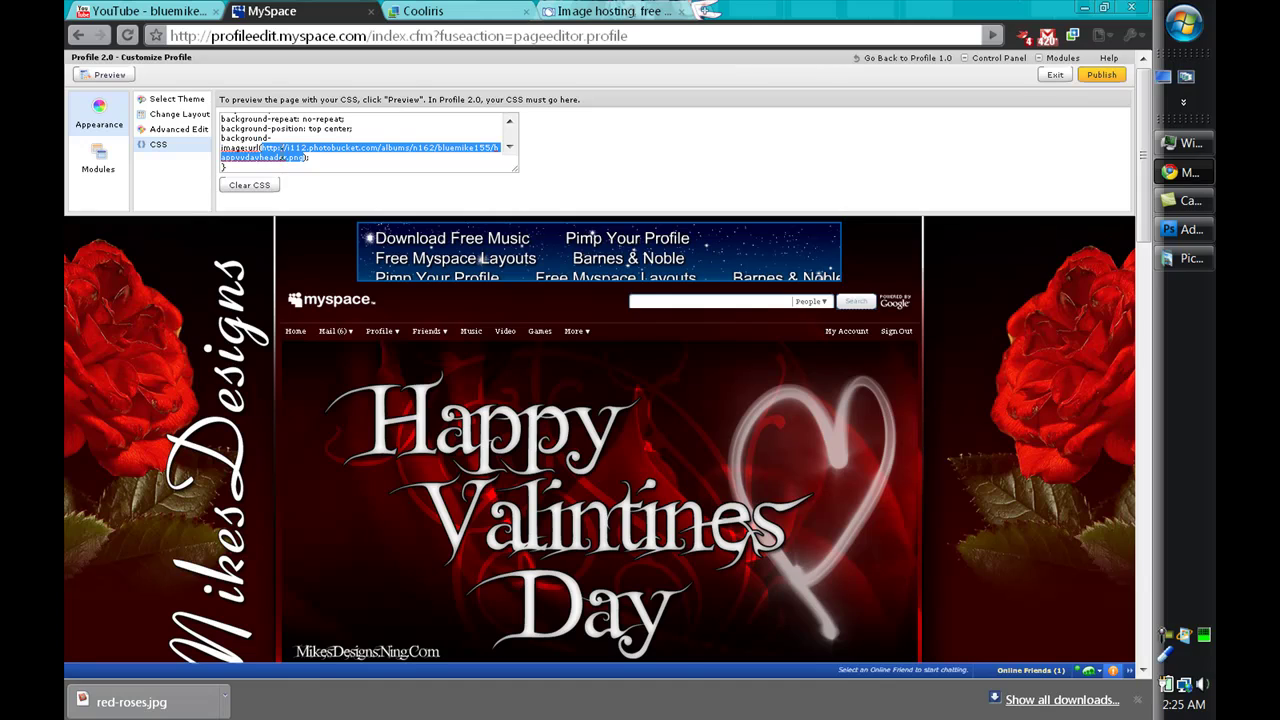
scroll(333, 140, "up", 1)
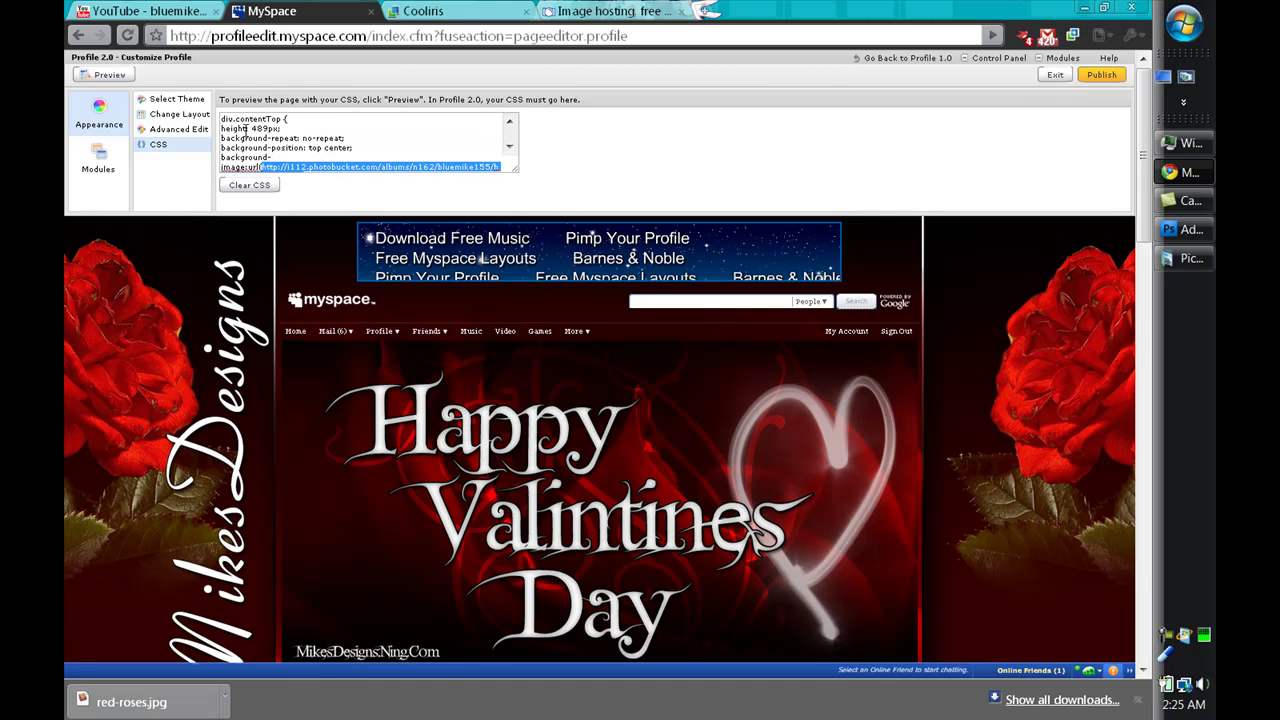
left_click_drag(252, 128, 264, 130)
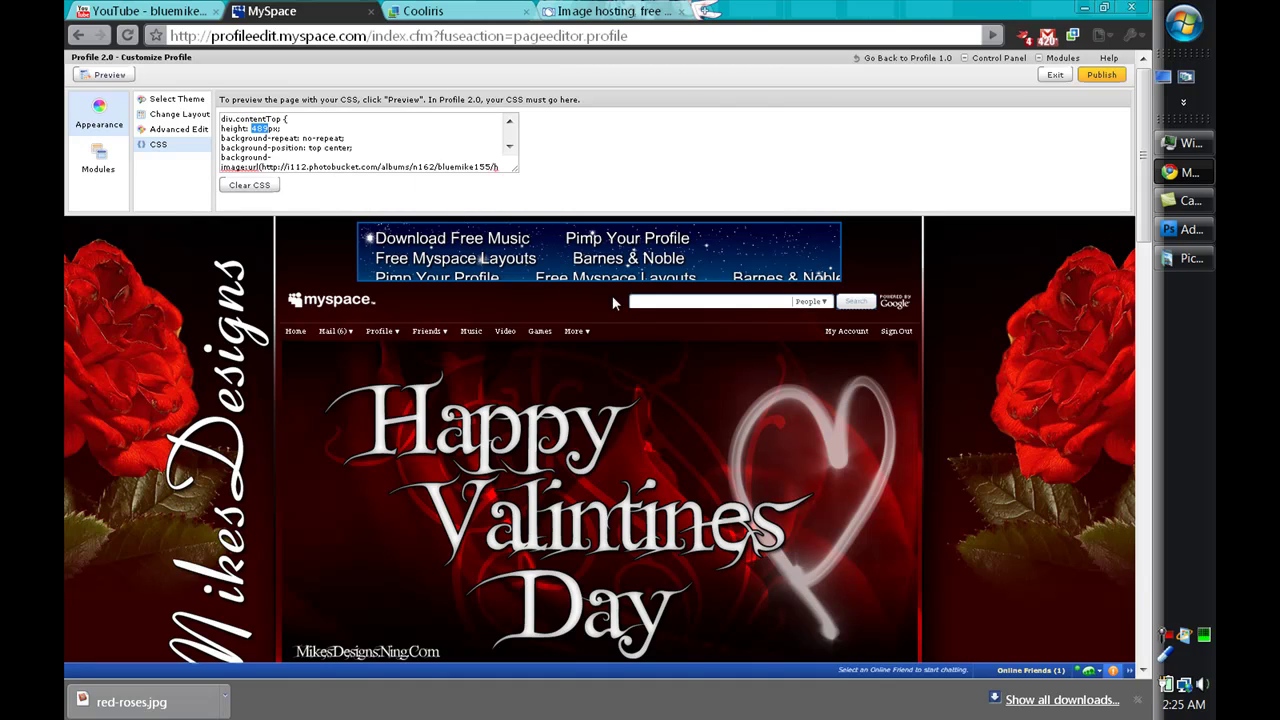
scroll(483, 379, "down", 2)
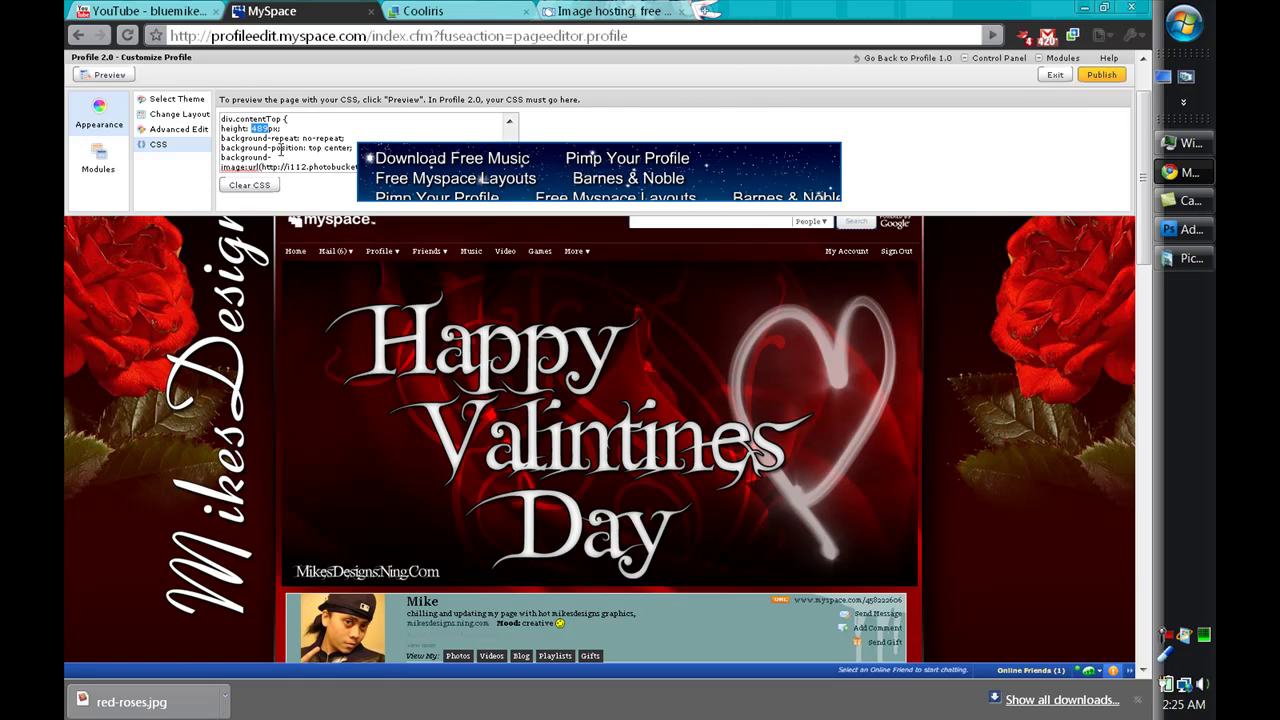
Open the Background settings and match its Url against the Valentines image's Photobucket Direct Link.
left_click(173, 129)
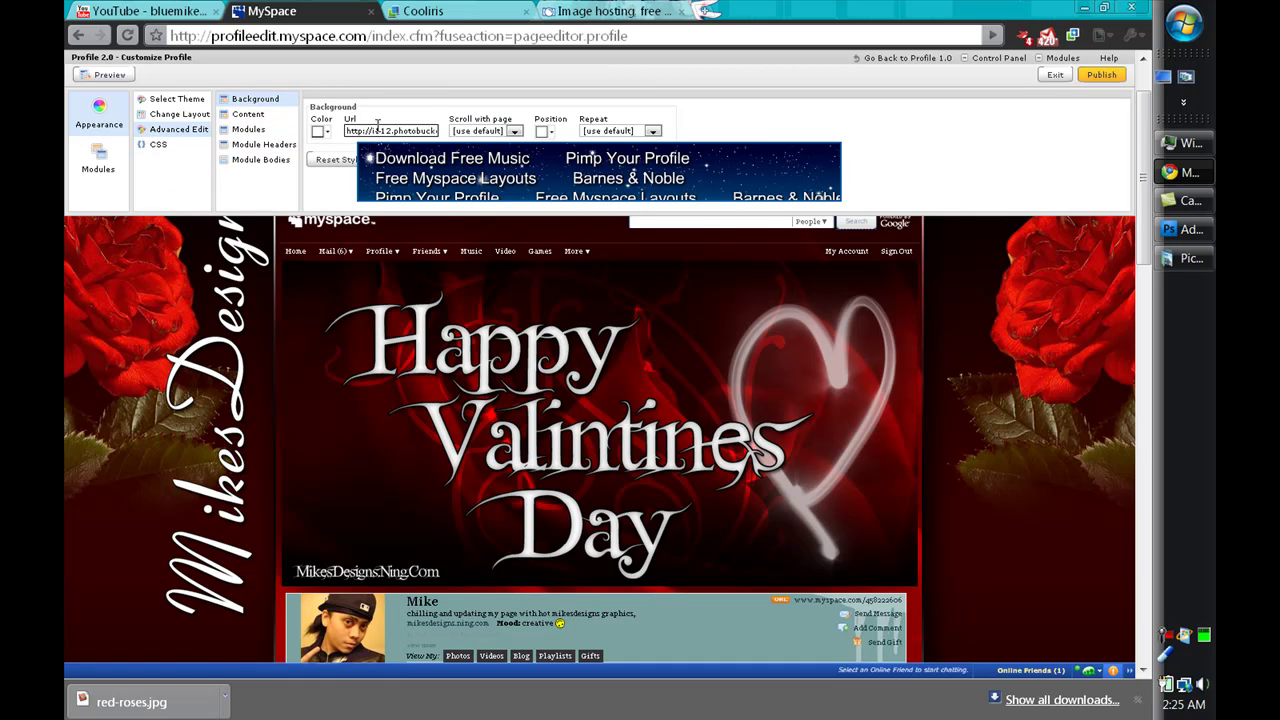
left_click(603, 13)
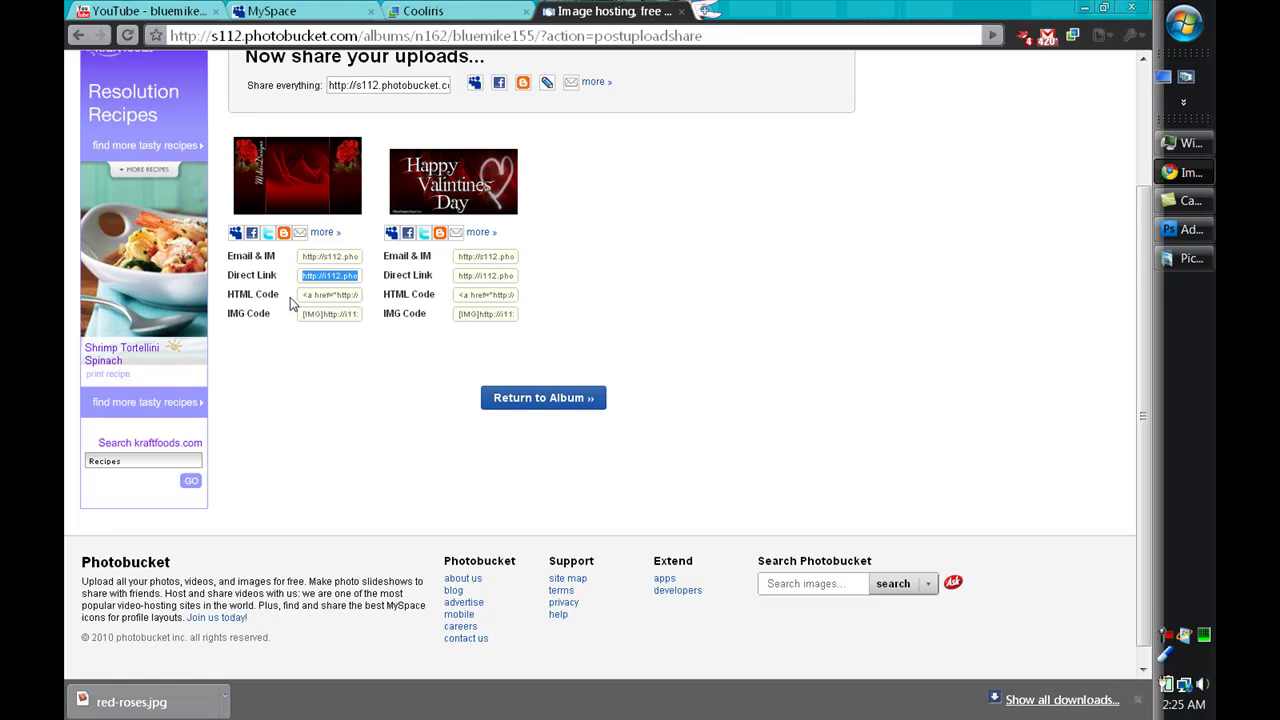
left_click(480, 284)
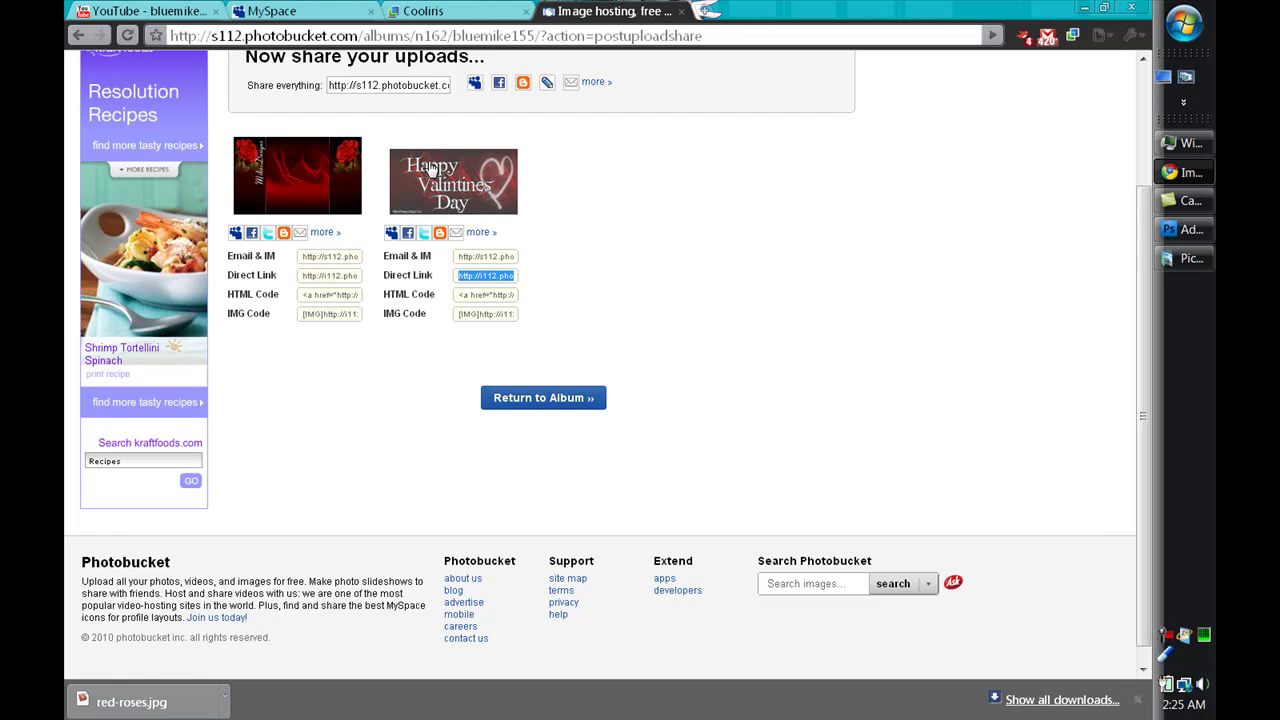
left_click(271, 11)
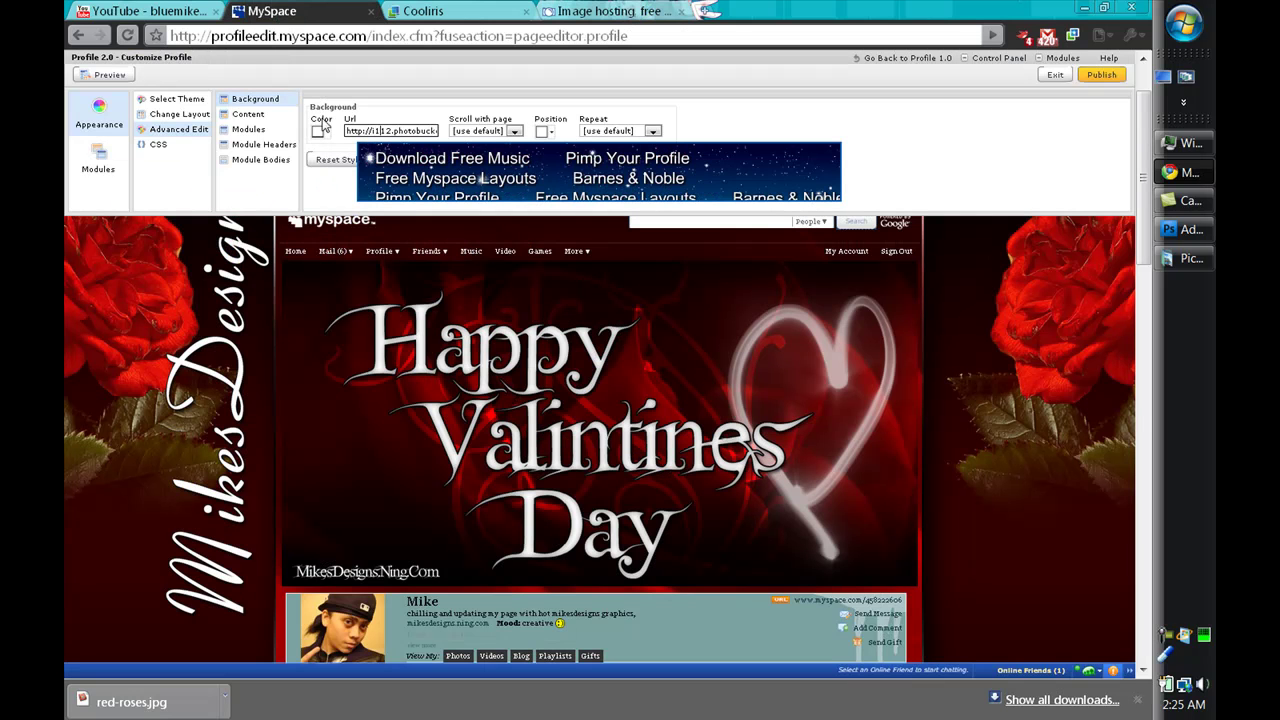
Leave 'Scroll with page' at use default and review the remaining background options.
left_click(516, 131)
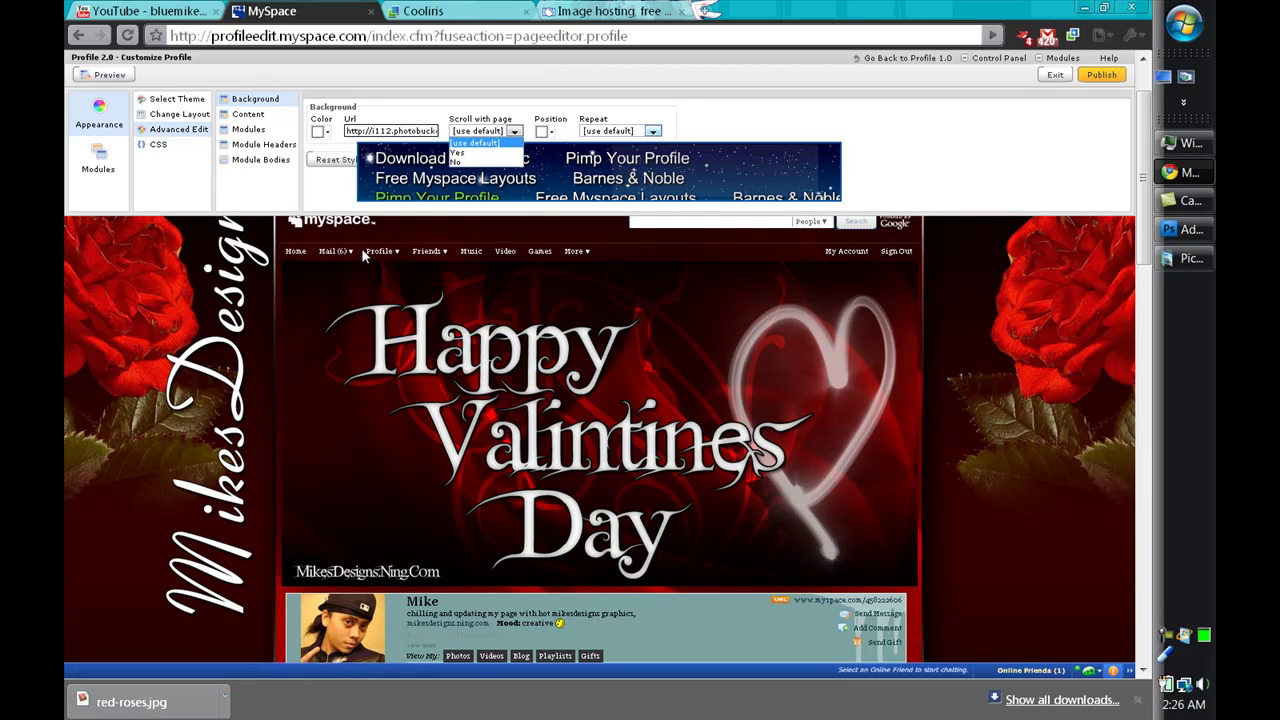
key("Down")
key("Down")
left_click(282, 318)
scroll(260, 330, "down", 3)
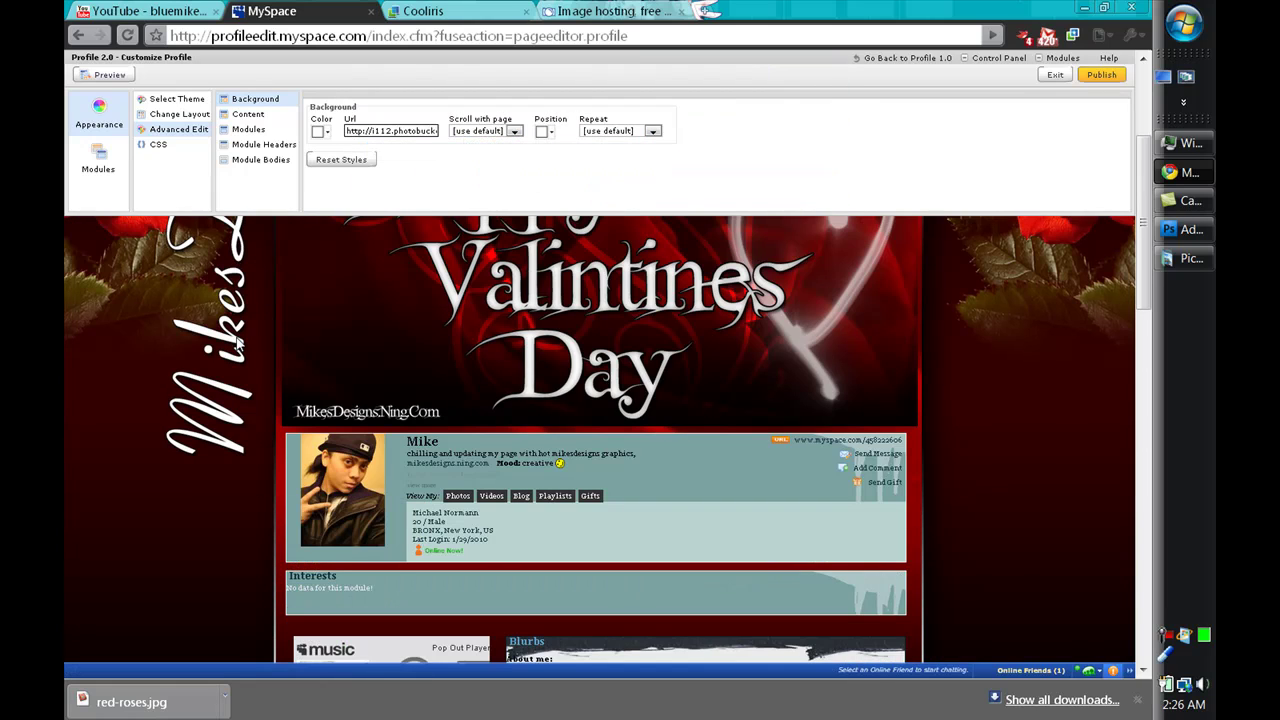
scroll(338, 333, "down", 3)
scroll(618, 333, "down", 2)
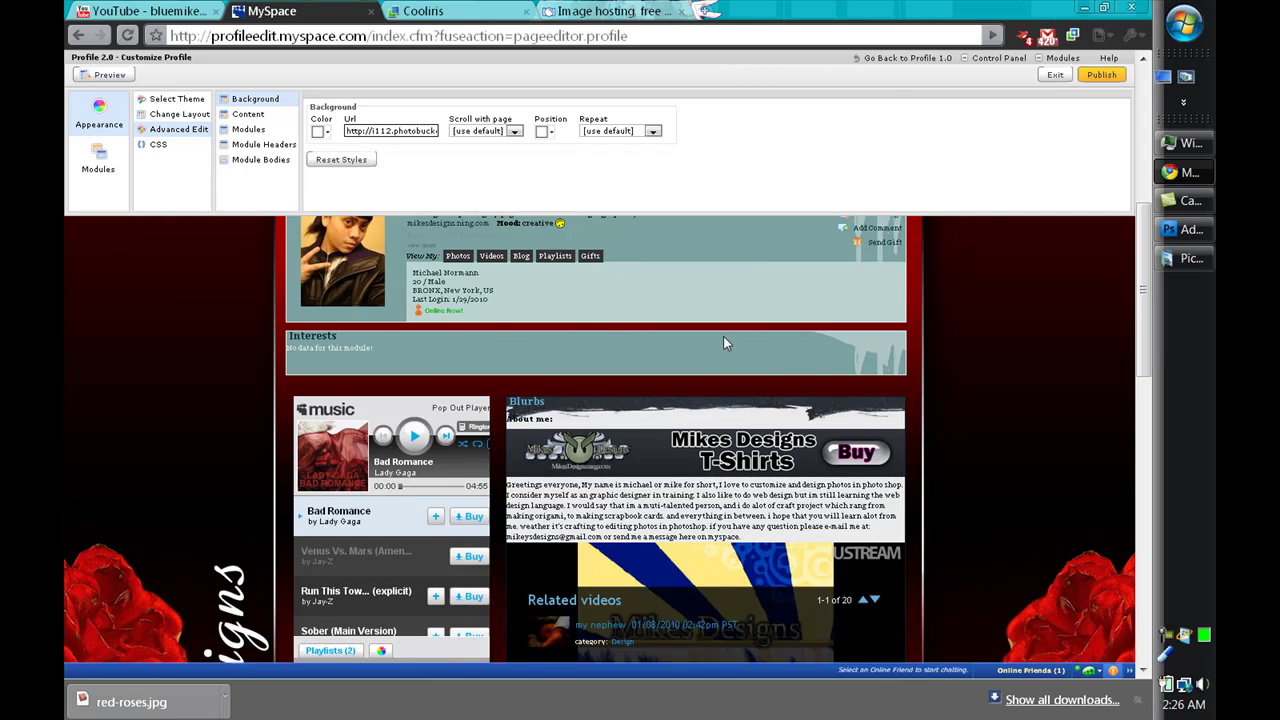
scroll(633, 398, "up", 5)
scroll(633, 398, "up", 3)
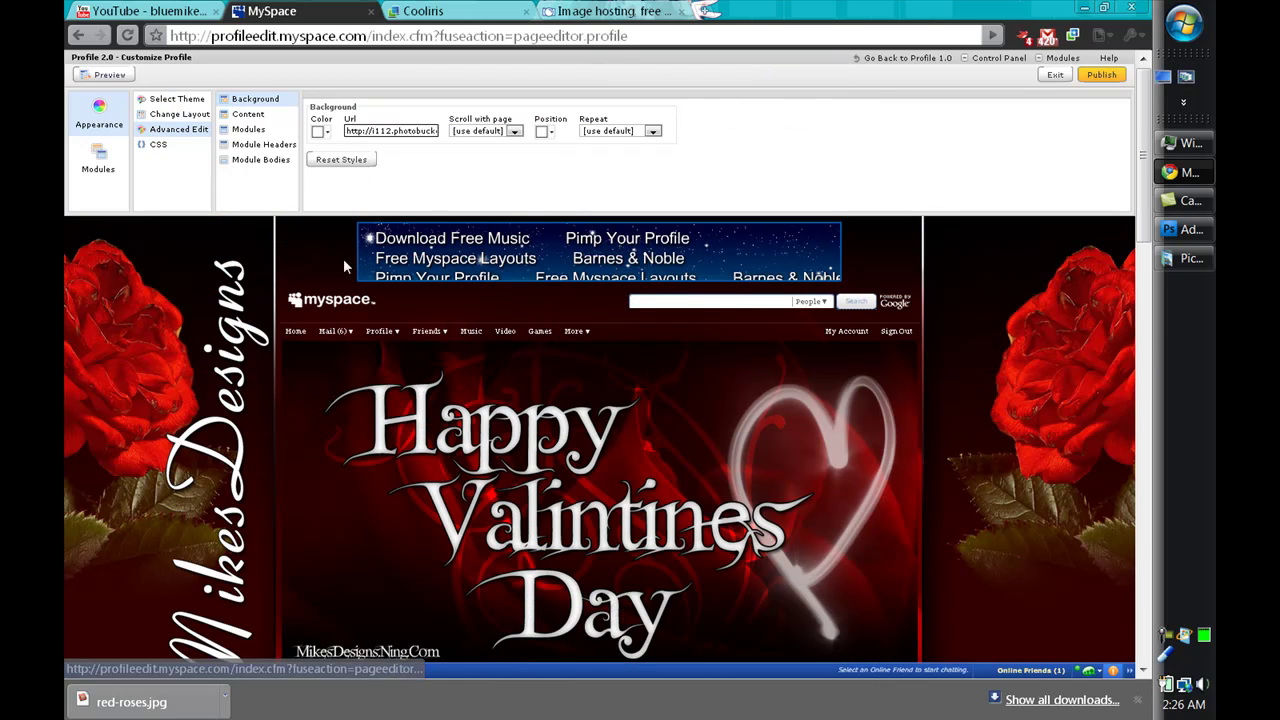
scroll(390, 392, "down", 3)
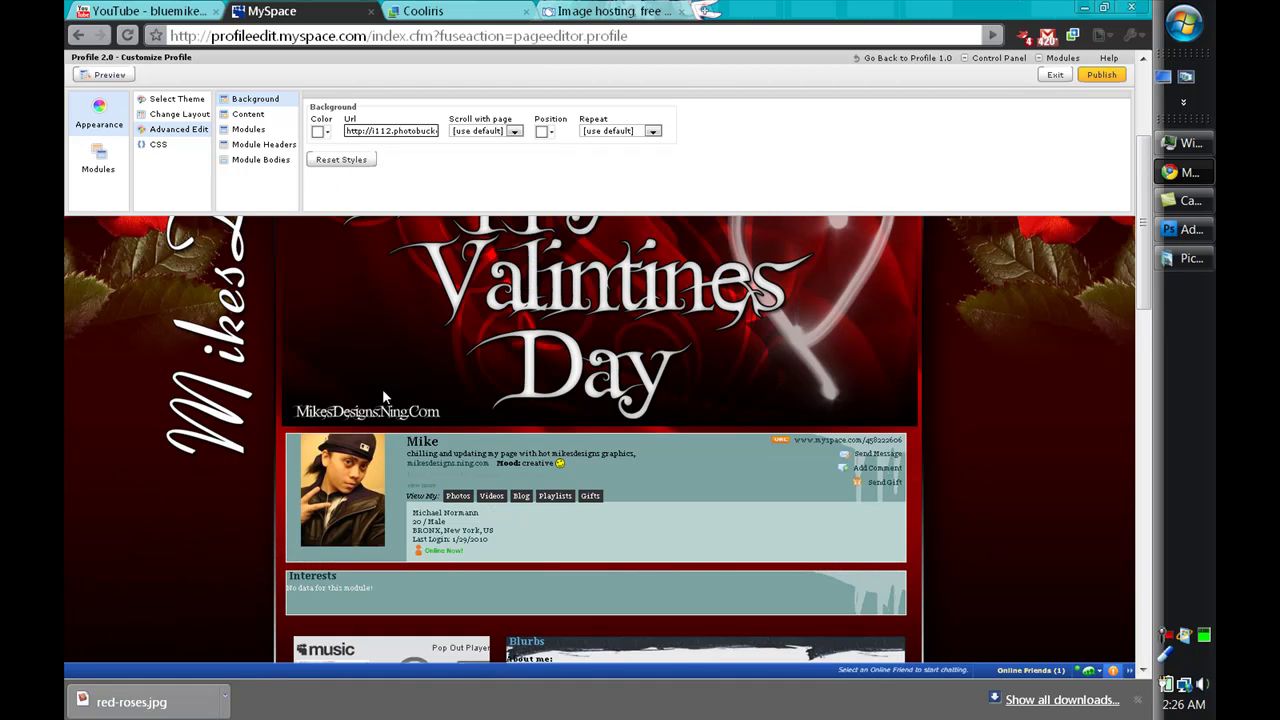
scroll(382, 397, "down", 1)
scroll(729, 379, "down", 3)
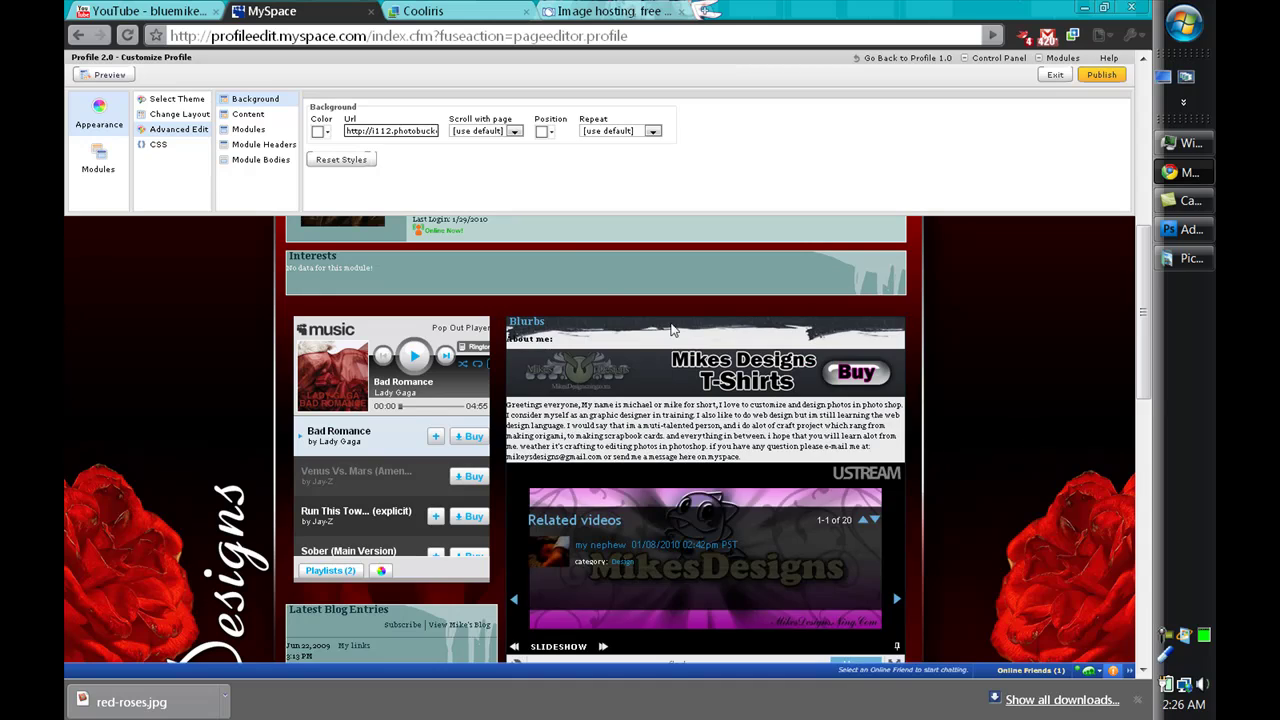
scroll(672, 330, "up", 1)
Apply the grey Ninja theme from Select Theme, choosing Keep Custom Styles.
left_click(174, 100)
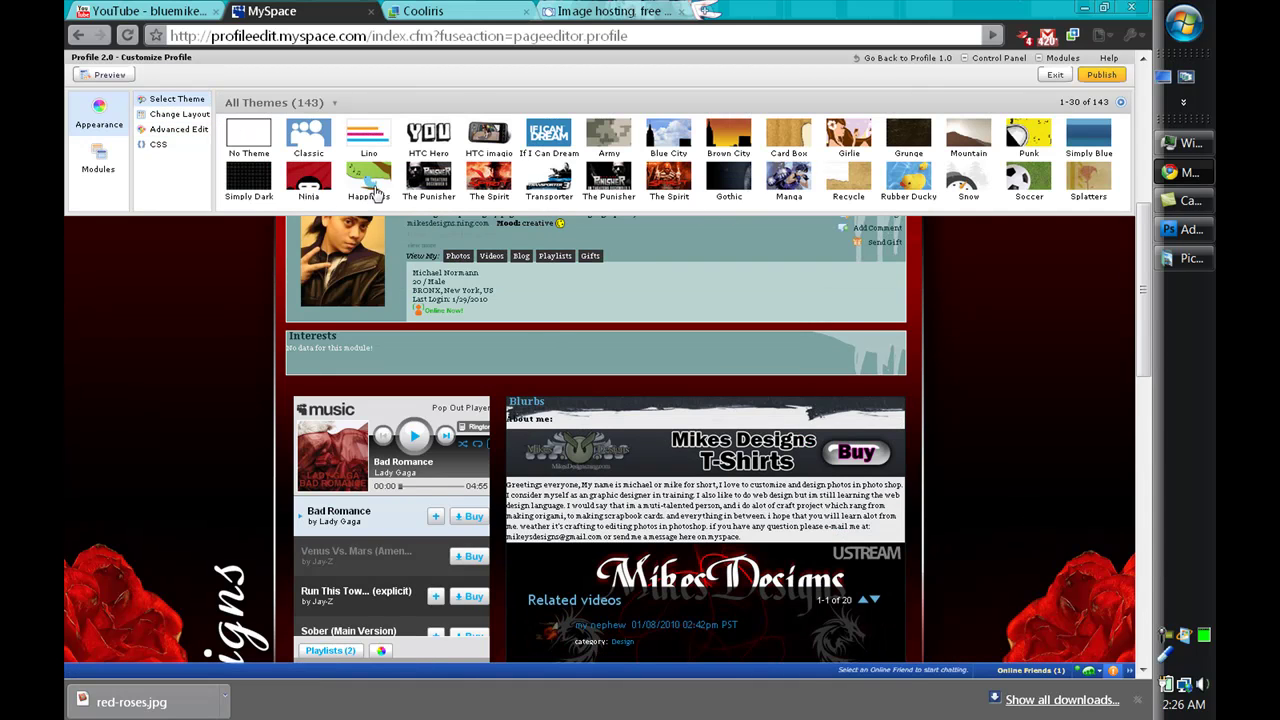
scroll(560, 240, "up", 1)
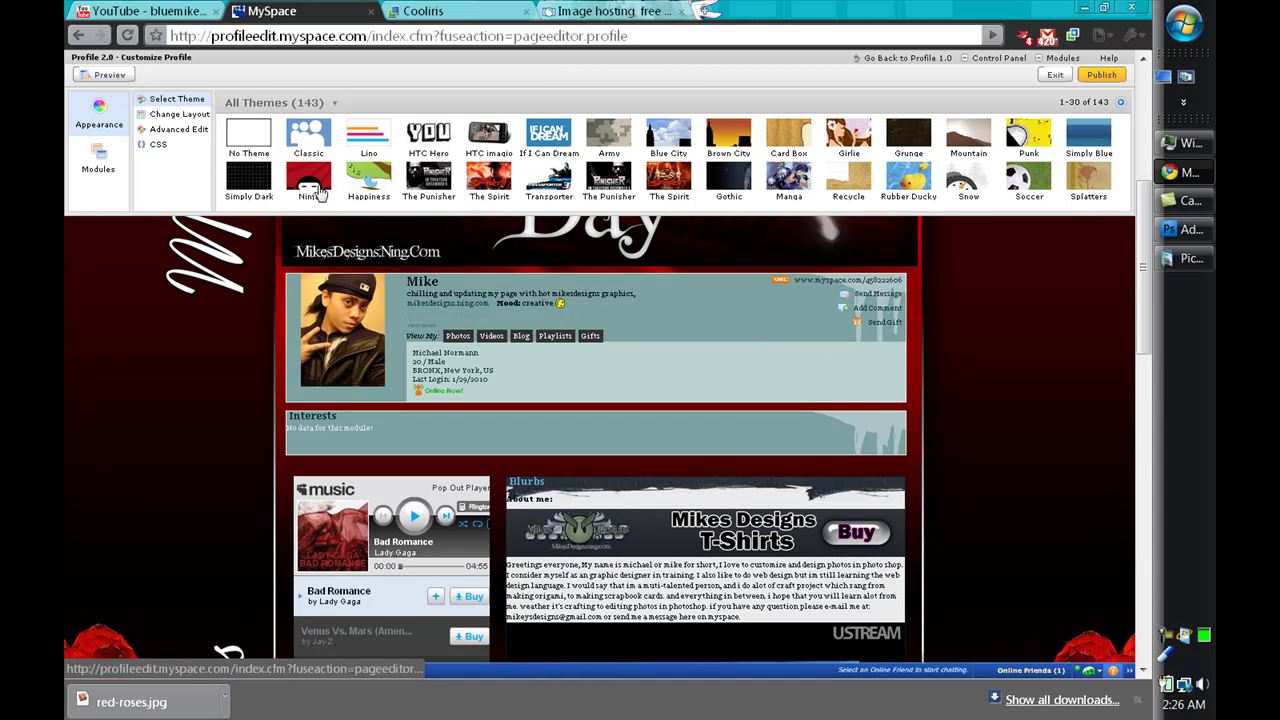
left_click(316, 193)
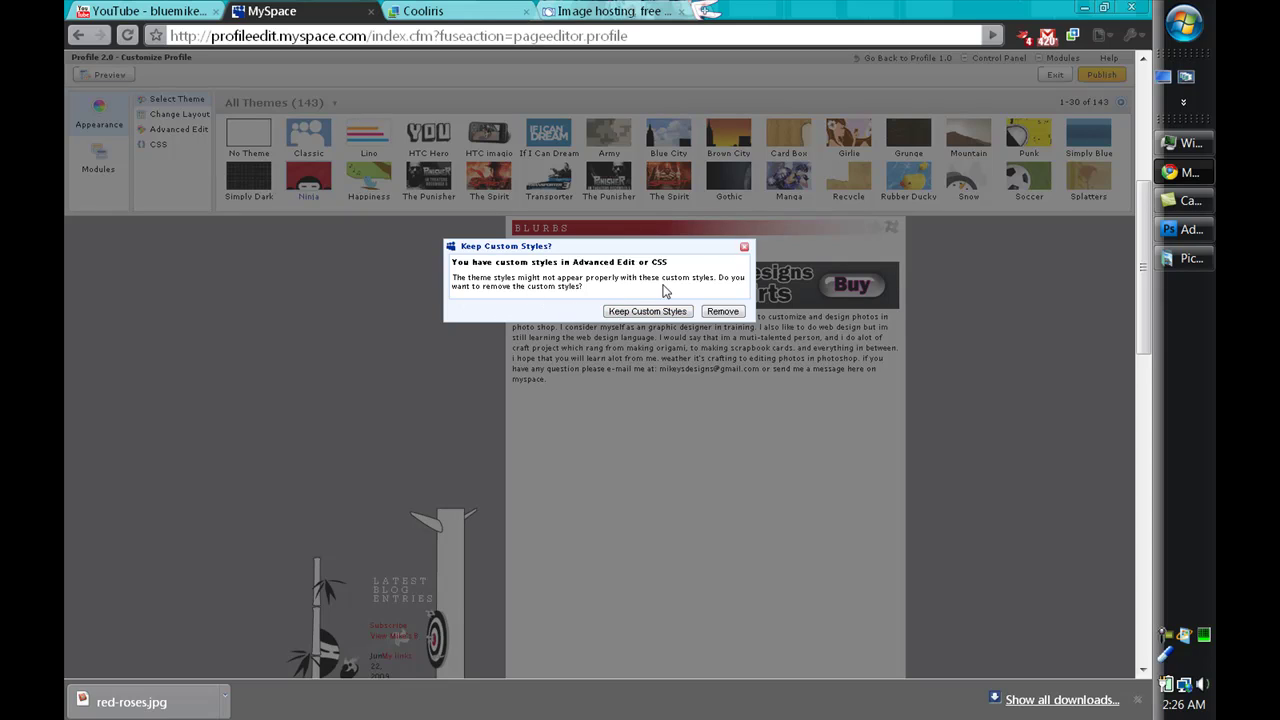
left_click(647, 311)
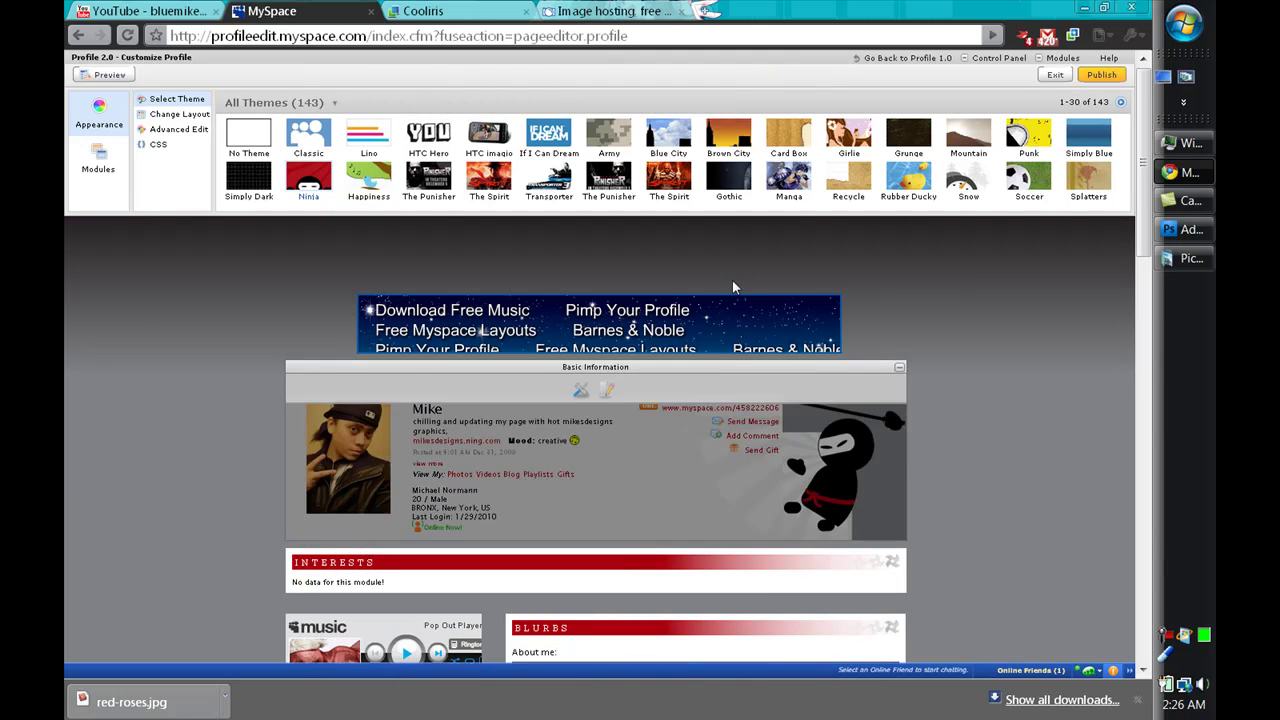
Exit the editor, discard the unpublished theme changes and confirm with Ok.
left_click(1057, 82)
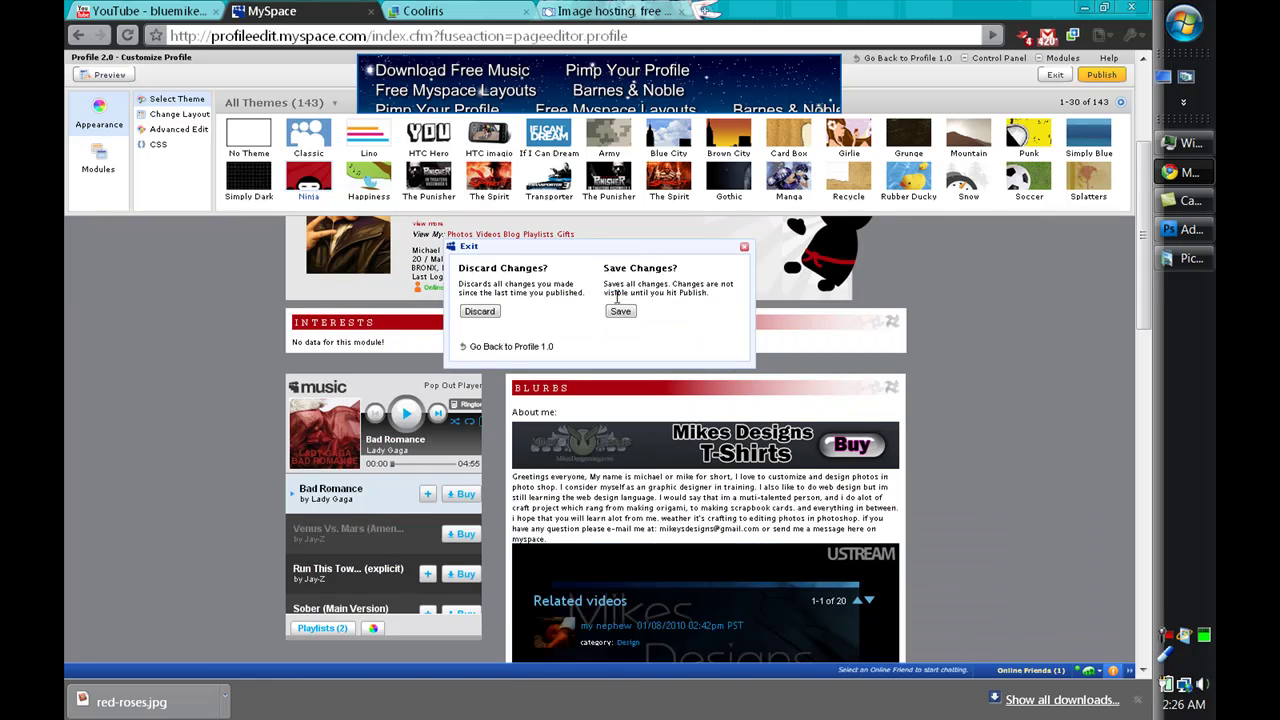
left_click(479, 312)
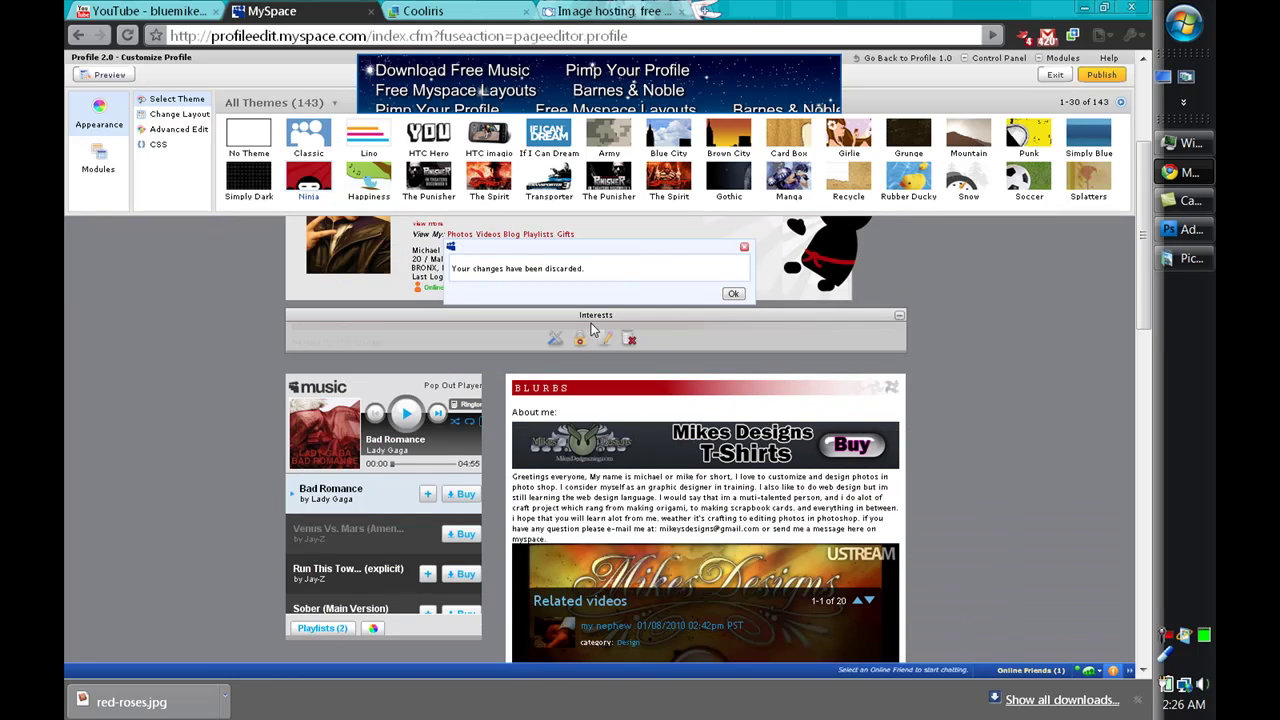
left_click(729, 296)
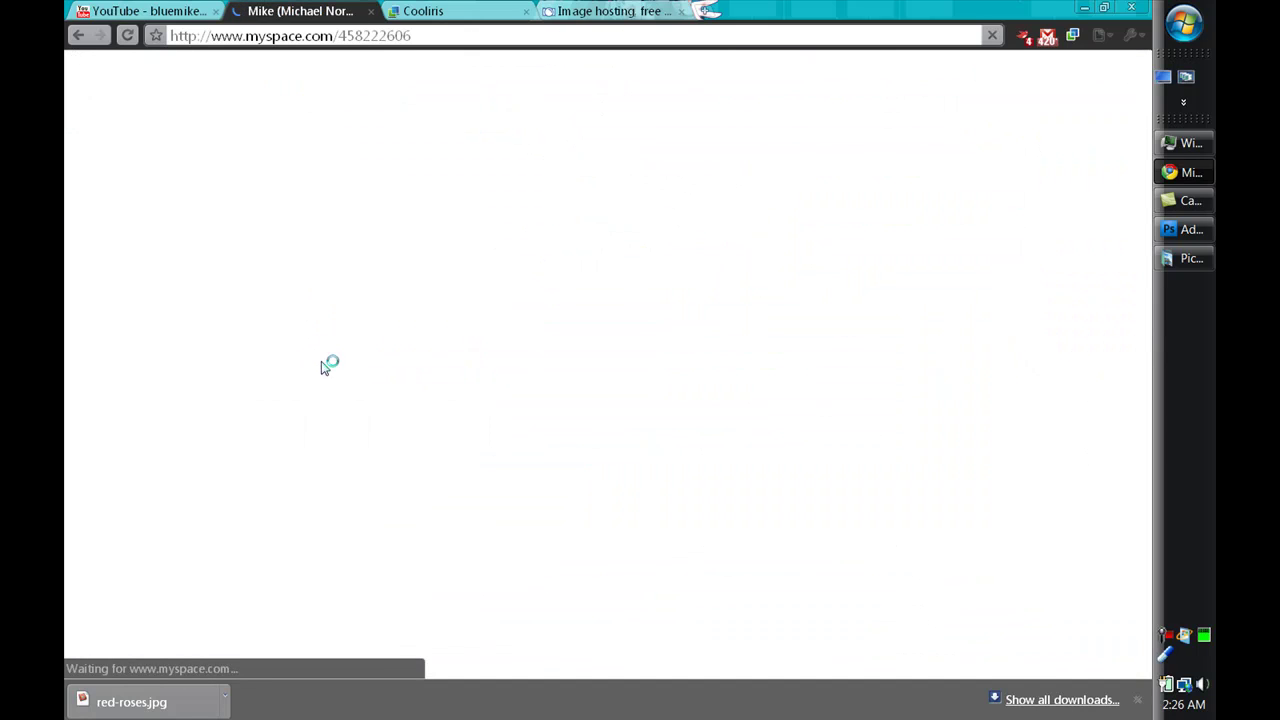